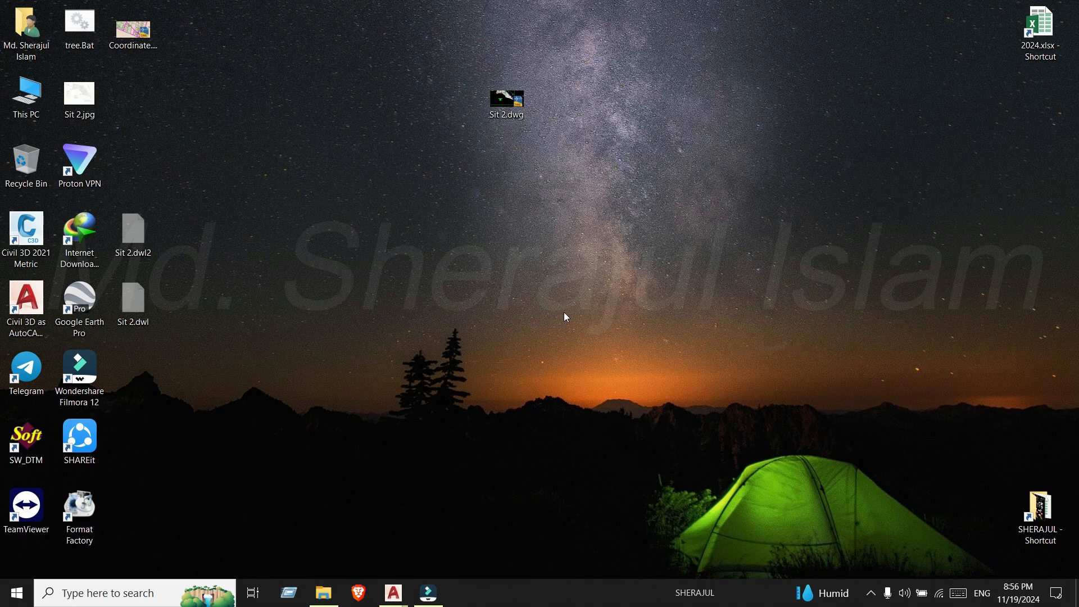
# - Bring up the Sit 2 drawing in AutoCAD and examine its numbered plots, border and hatched scale bar
pyautogui.moveTo(397, 597)
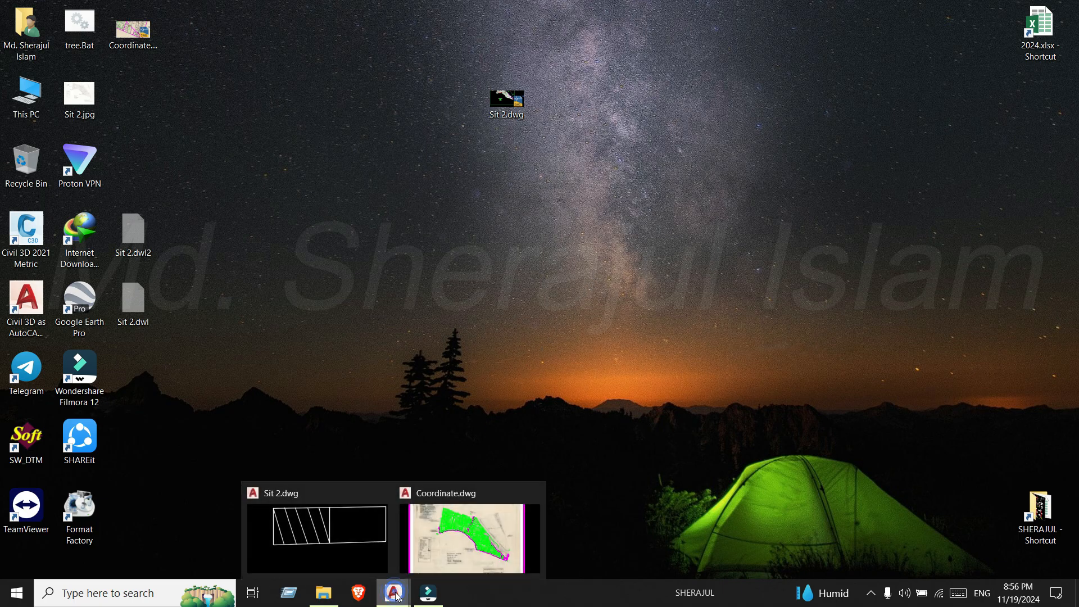
pyautogui.click(354, 540)
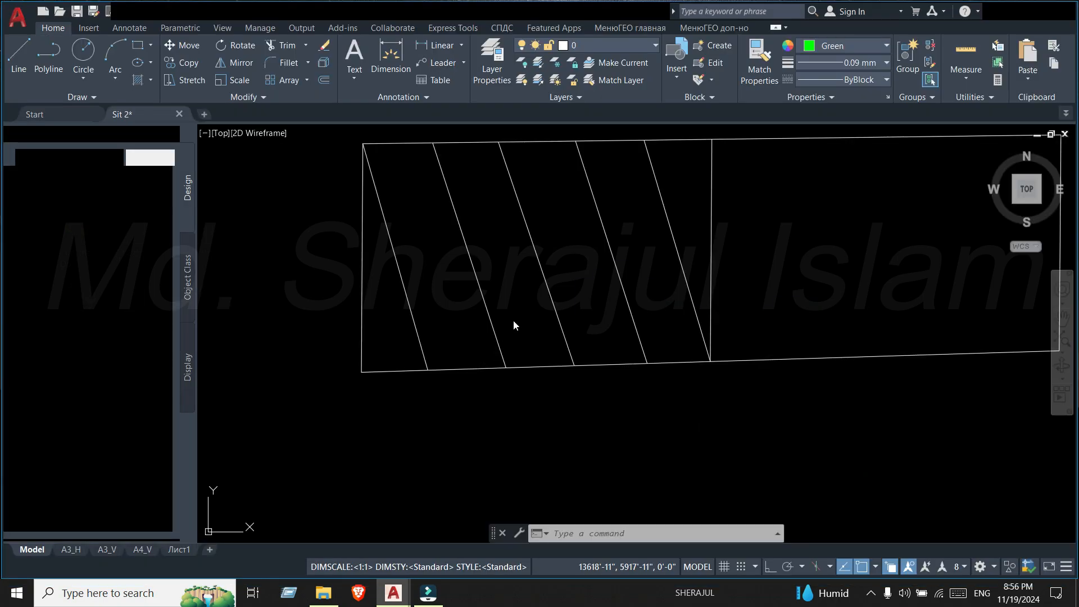
pyautogui.scroll(-15, 525, 308)
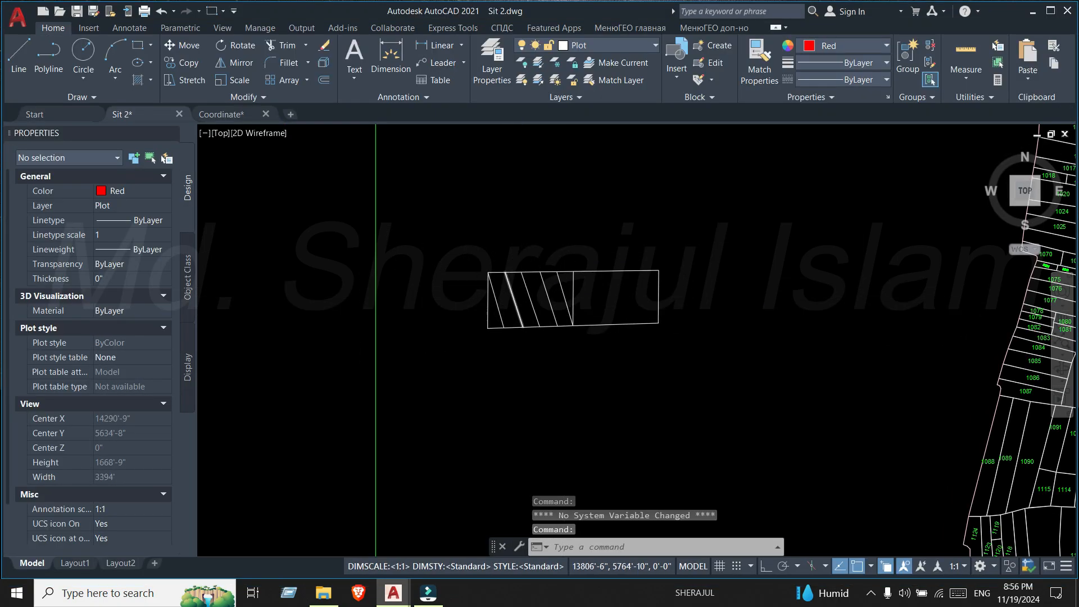
pyautogui.scroll(6, 615, 334)
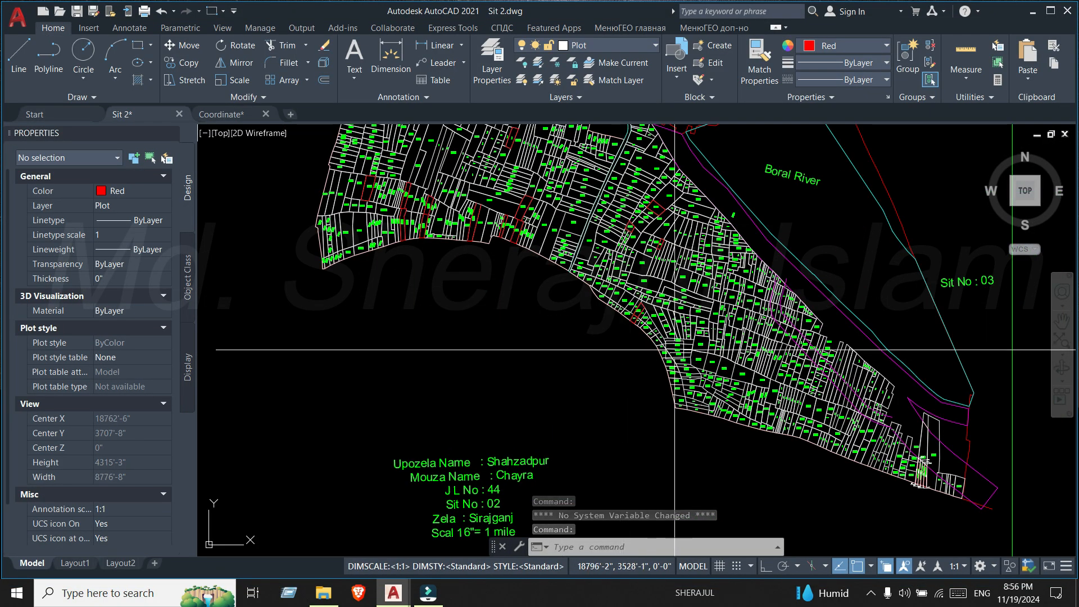
pyautogui.scroll(5, 615, 333)
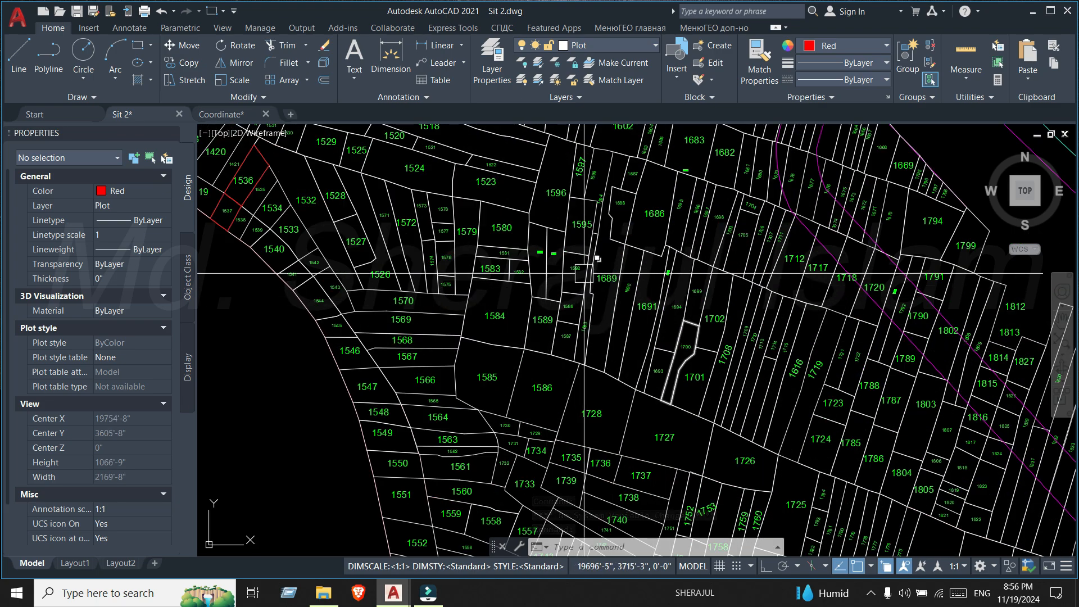
pyautogui.scroll(-8, 644, 318)
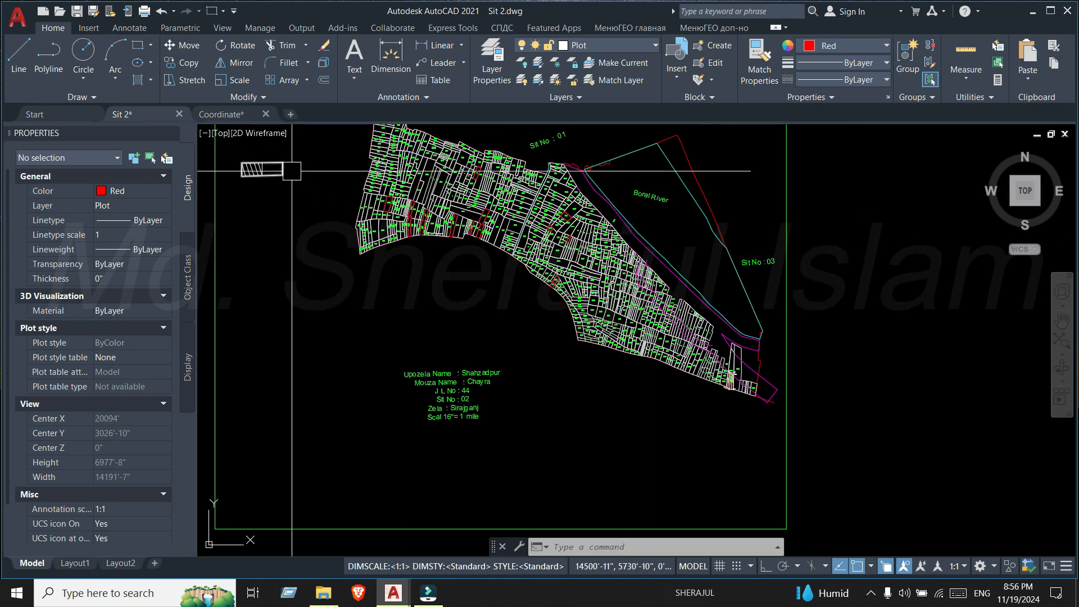
pyautogui.scroll(3, 478, 204)
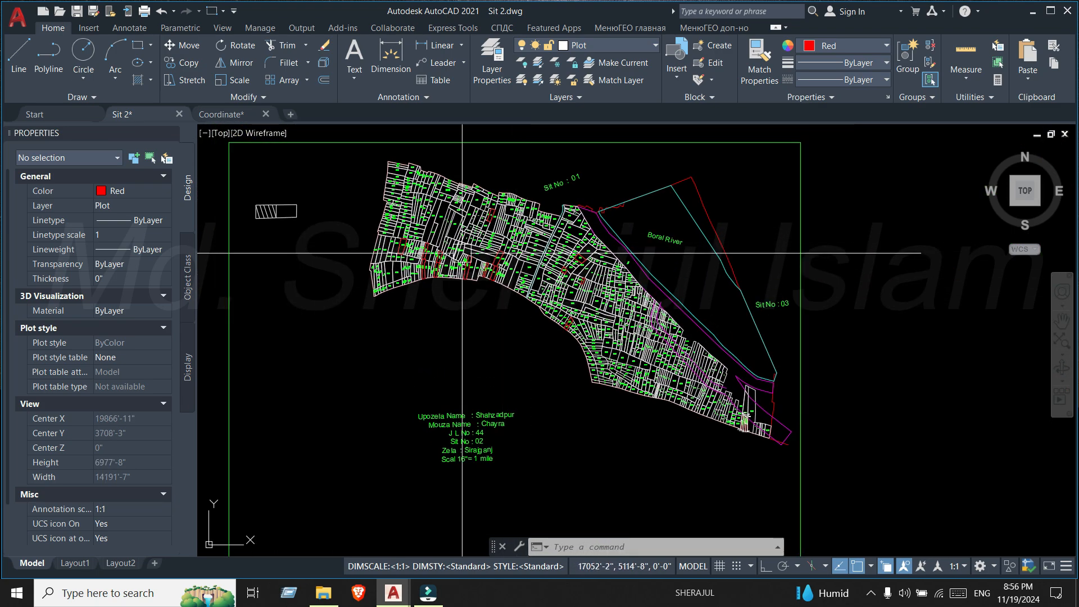
pyautogui.moveTo(434, 242); pyautogui.dragTo(538, 270, button='middle')
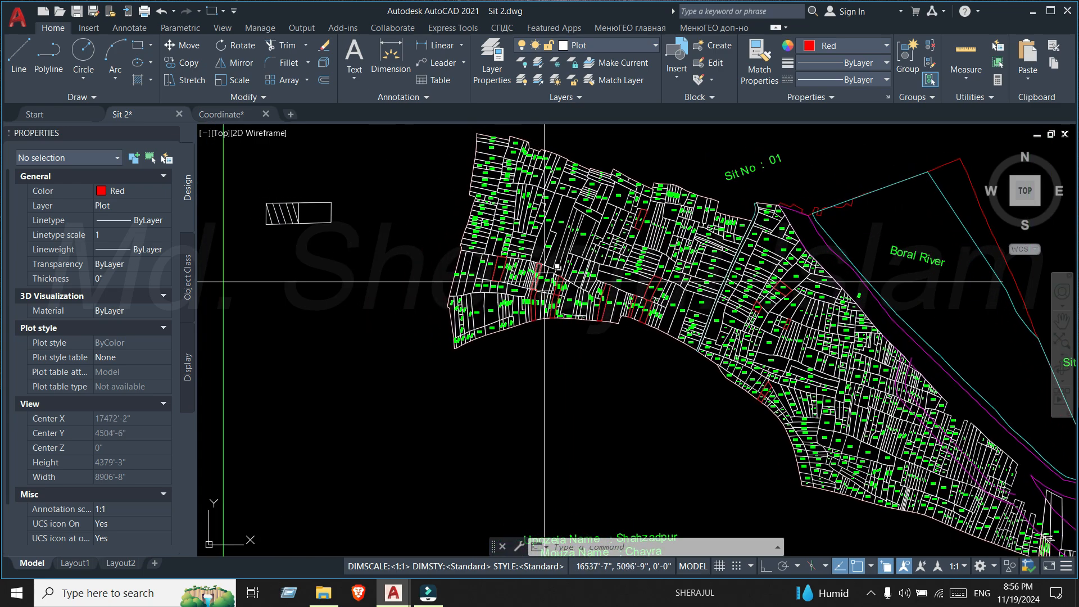
pyautogui.scroll(-2, 437, 225)
pyautogui.scroll(-2, 438, 226)
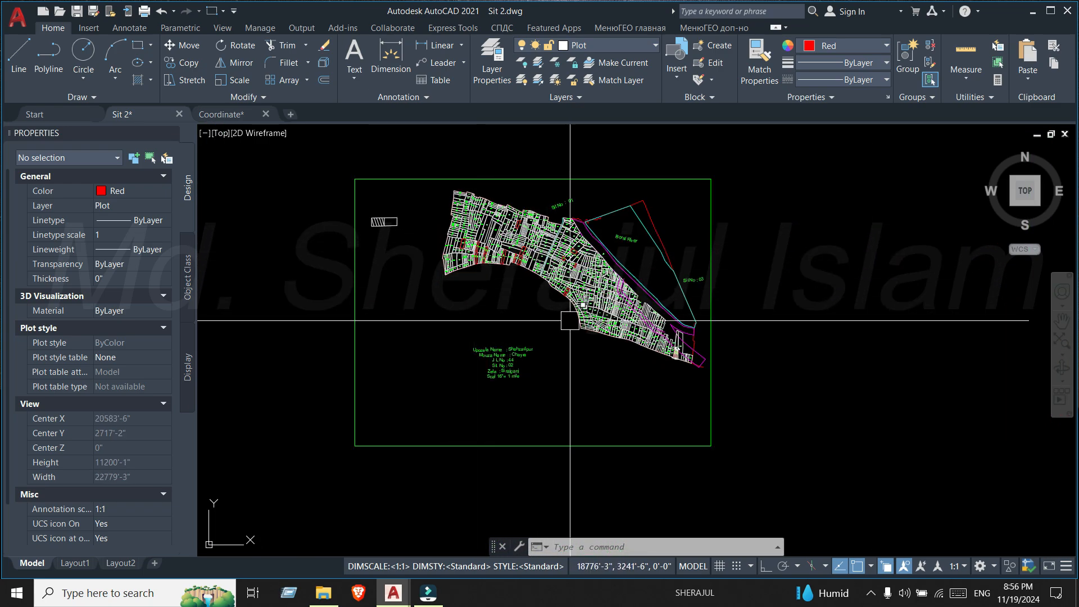
pyautogui.scroll(2, 625, 333)
pyautogui.scroll(2, 625, 333)
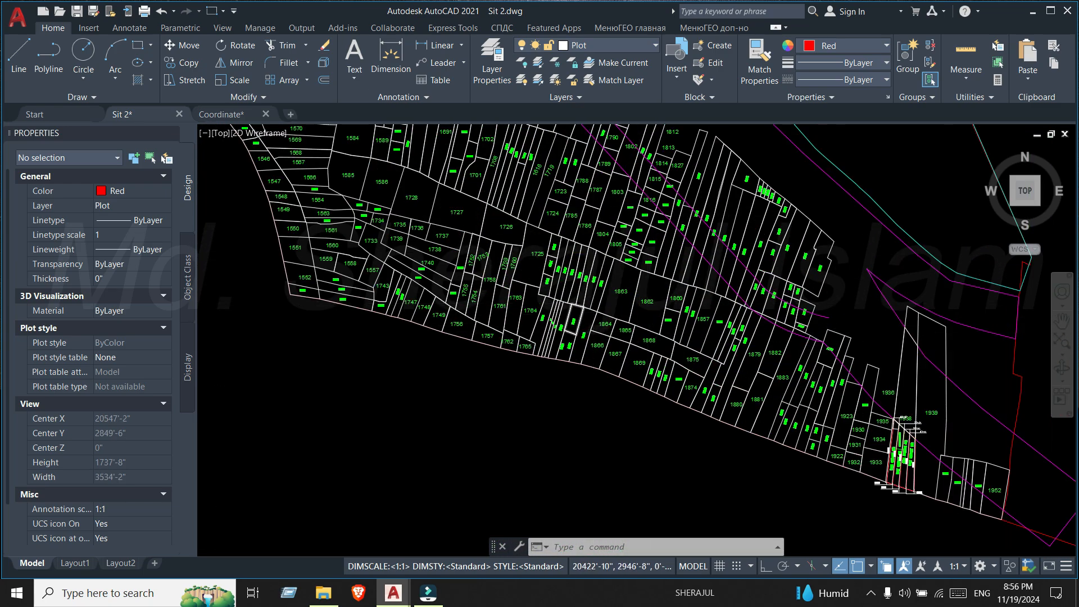
pyautogui.scroll(-5, 625, 337)
pyautogui.scroll(6, 473, 275)
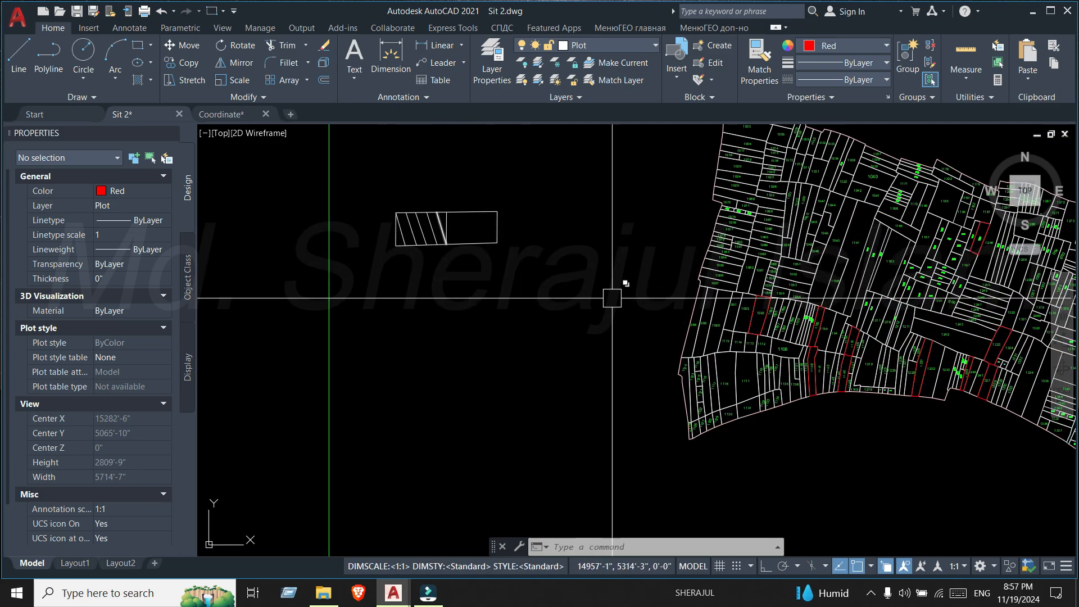
# - Switch to the Coordinate drawing and examine the scanned map, its traced plot lines and the printed scale bar
pyautogui.click(228, 114)
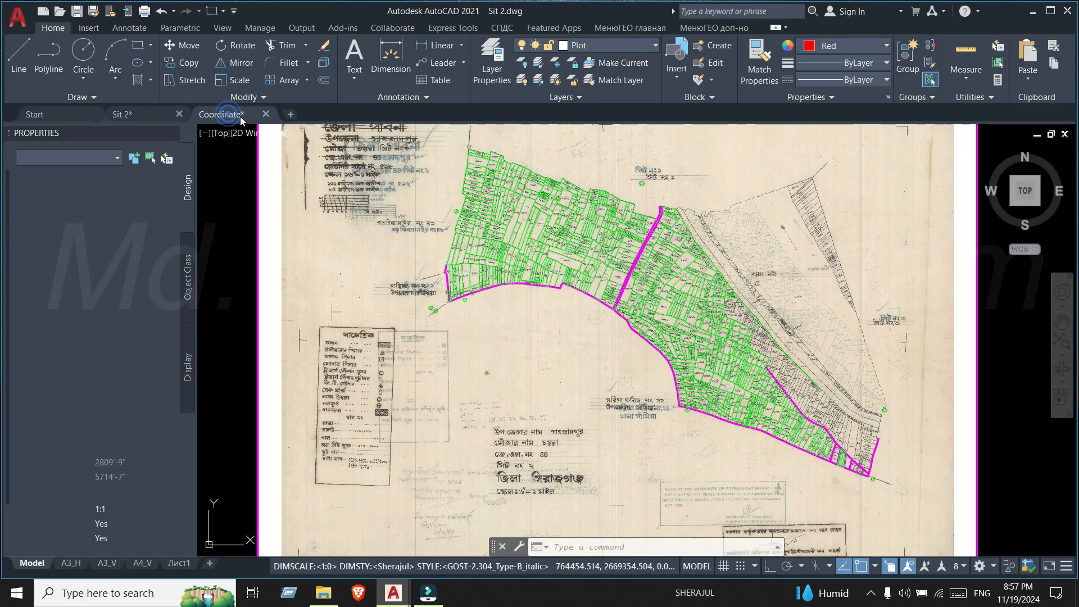
pyautogui.moveTo(478, 230); pyautogui.dragTo(466, 279, button='middle')
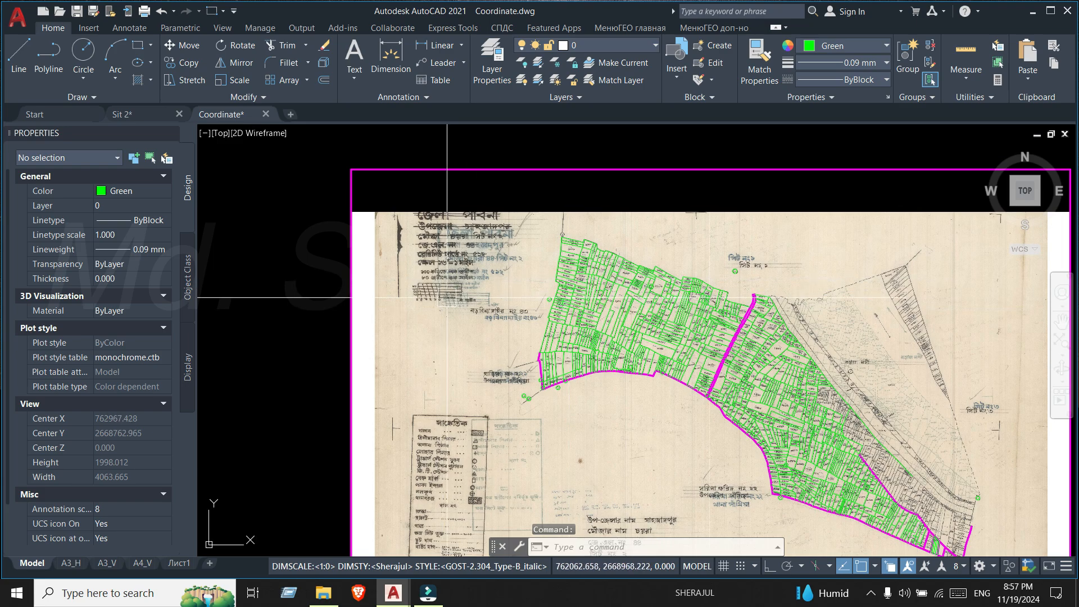
pyautogui.moveTo(649, 334); pyautogui.dragTo(606, 298, button='middle')
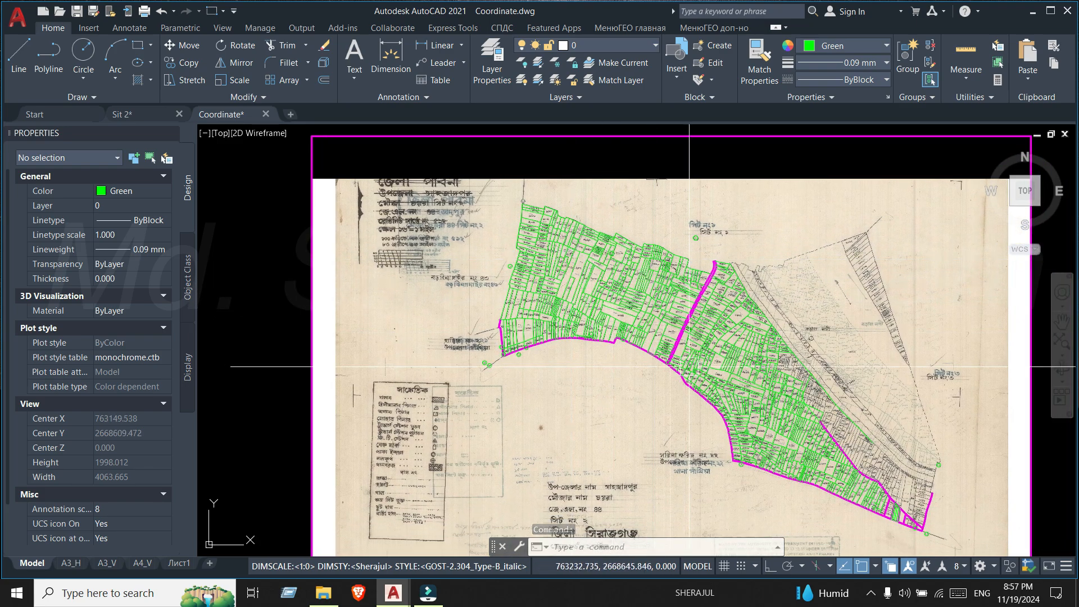
pyautogui.moveTo(650, 366); pyautogui.dragTo(631, 318, button='middle')
pyautogui.scroll(10, 716, 302)
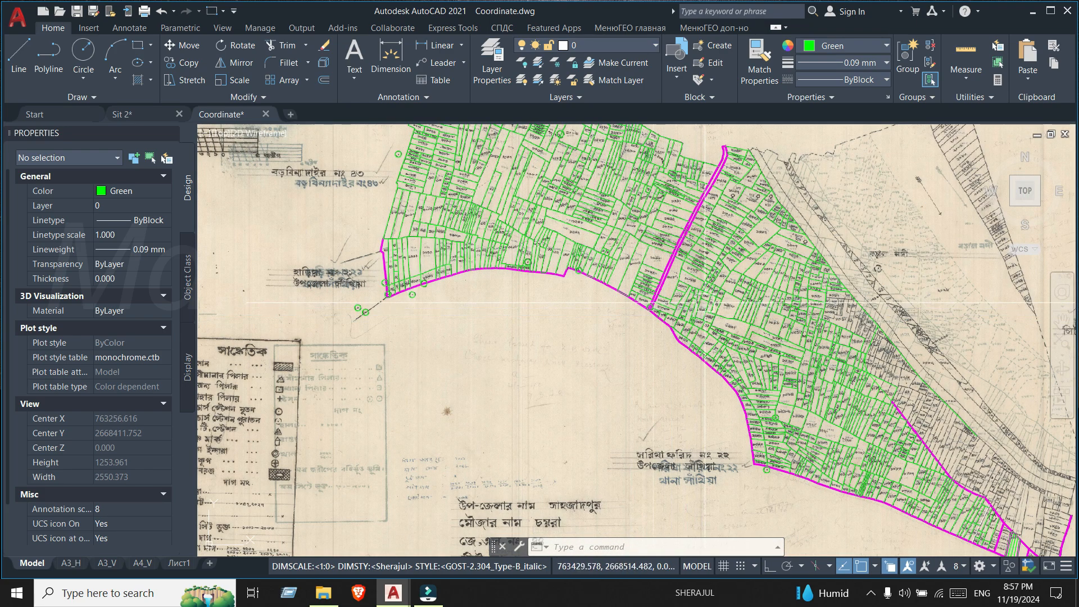
pyautogui.scroll(-8, 716, 302)
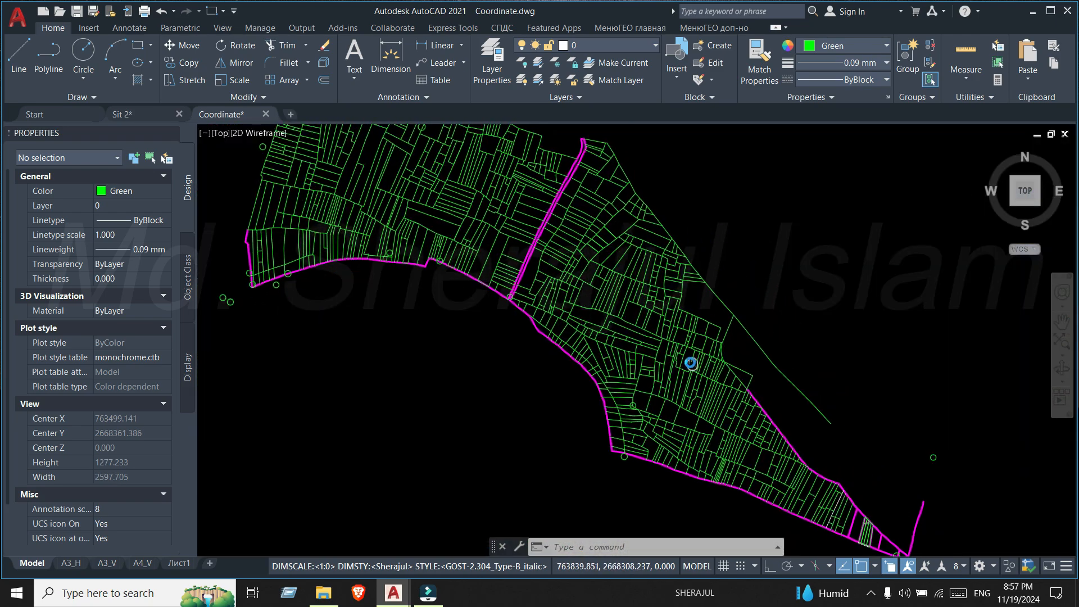
pyautogui.moveTo(690, 363); pyautogui.dragTo(828, 411, button='middle')
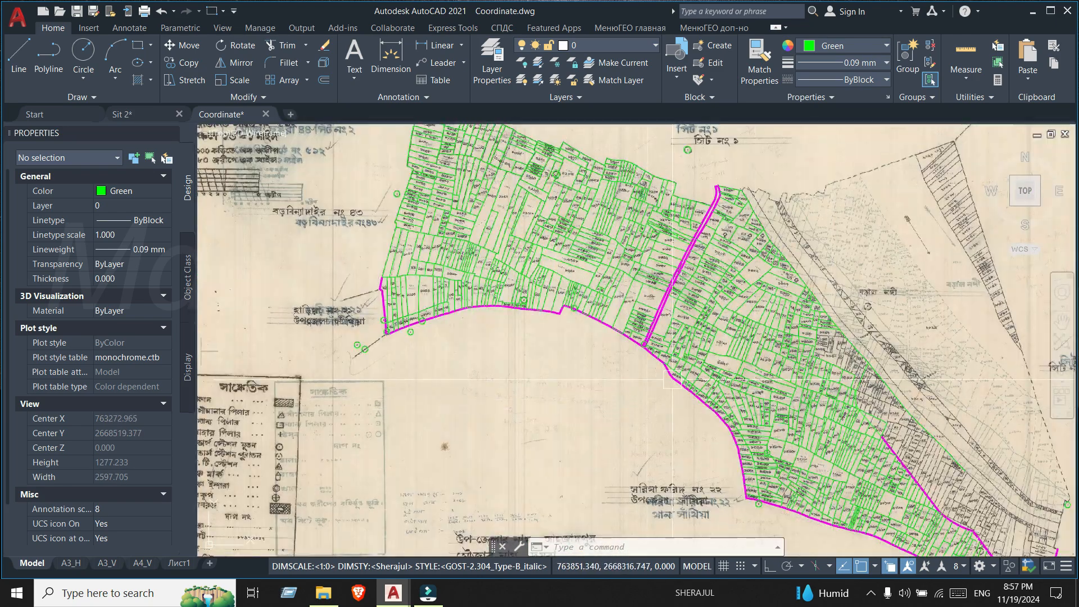
pyautogui.moveTo(453, 291); pyautogui.dragTo(671, 364, button='middle')
pyautogui.scroll(6, 443, 270)
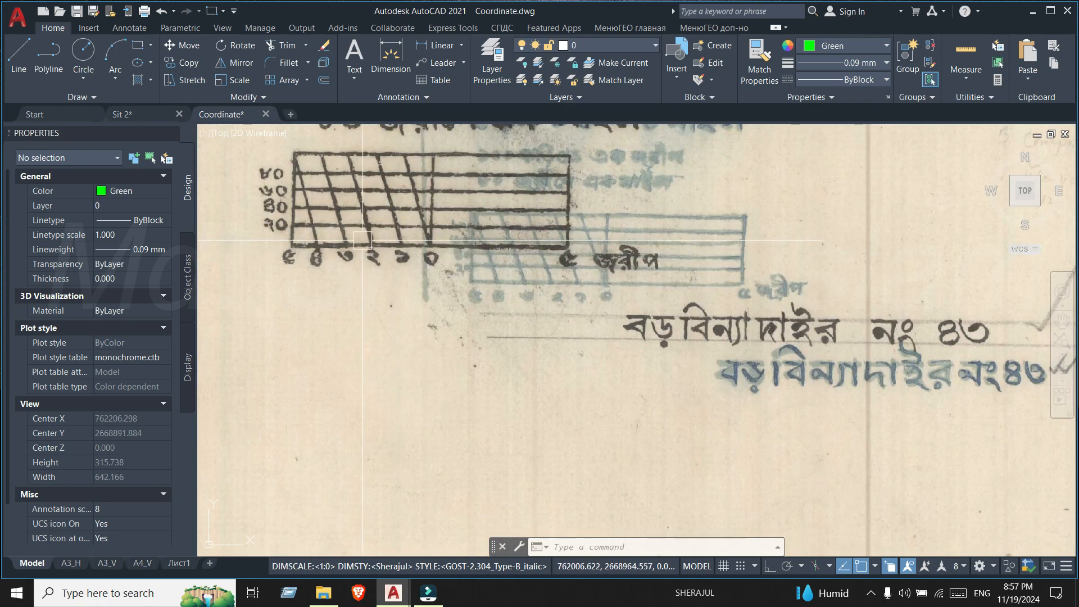
pyautogui.scroll(2, 359, 232)
pyautogui.moveTo(360, 232); pyautogui.dragTo(469, 287, button='middle')
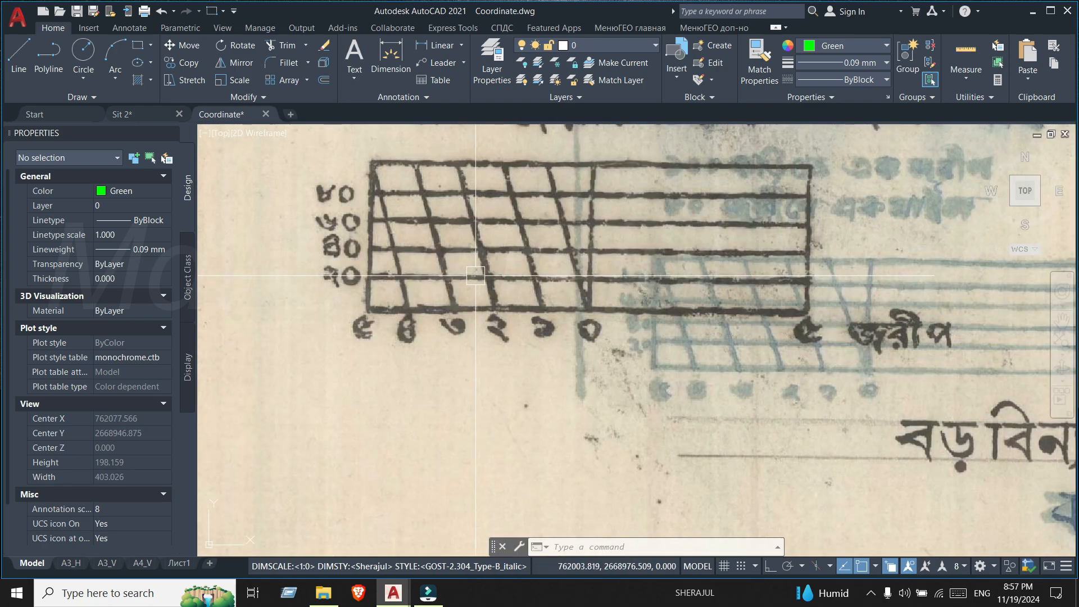
# - Add a horizontal linear dimension across the full width of the scanned scale bar and read its value
pyautogui.click(440, 46)
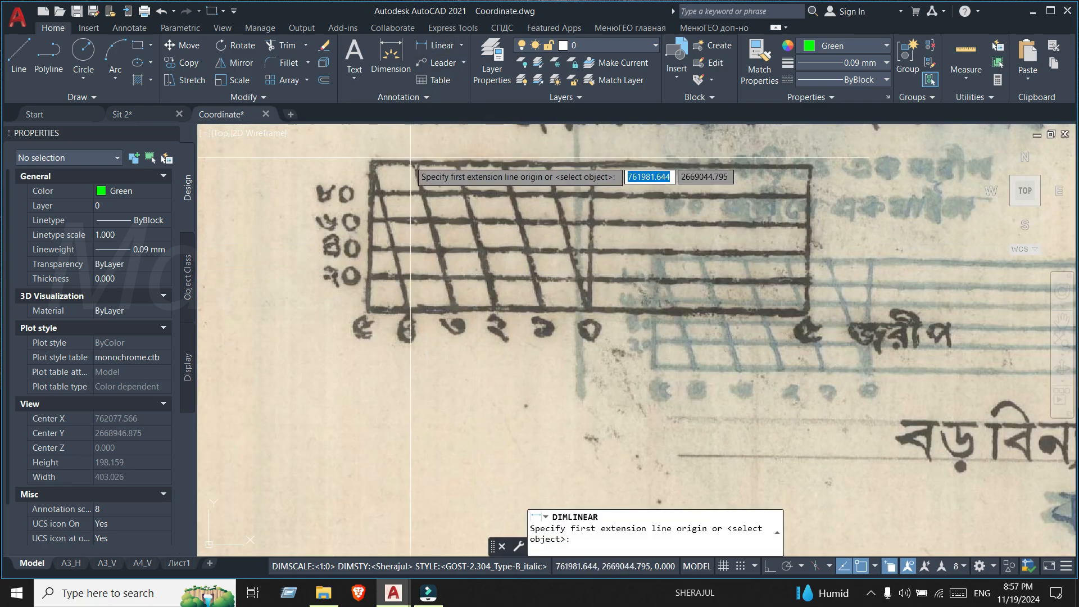
pyautogui.scroll(8, 369, 223)
pyautogui.scroll(2, 362, 215)
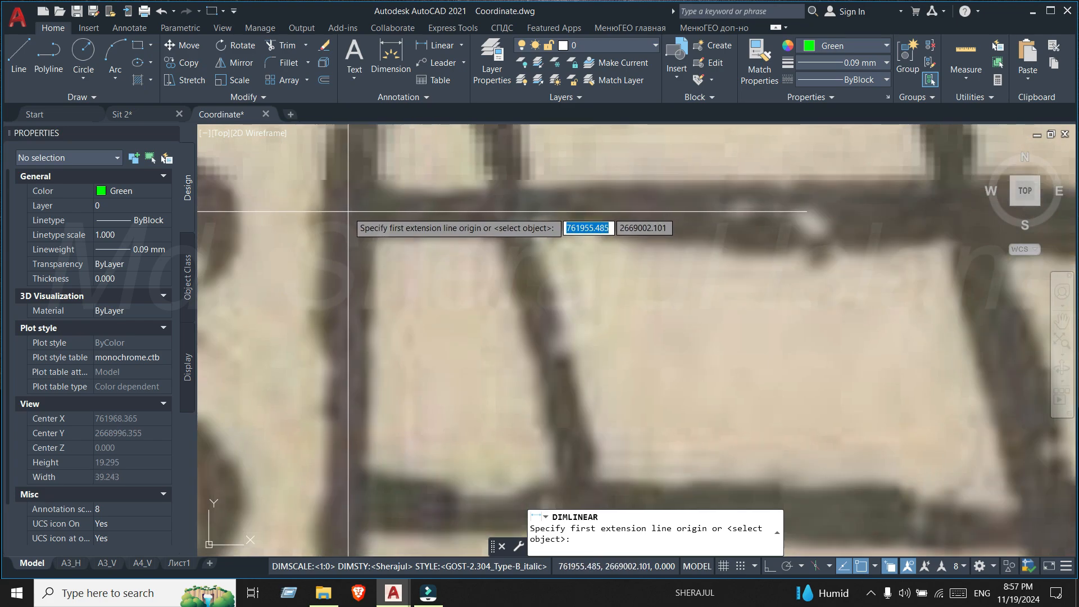
pyautogui.click(348, 211)
pyautogui.scroll(-8, 487, 211)
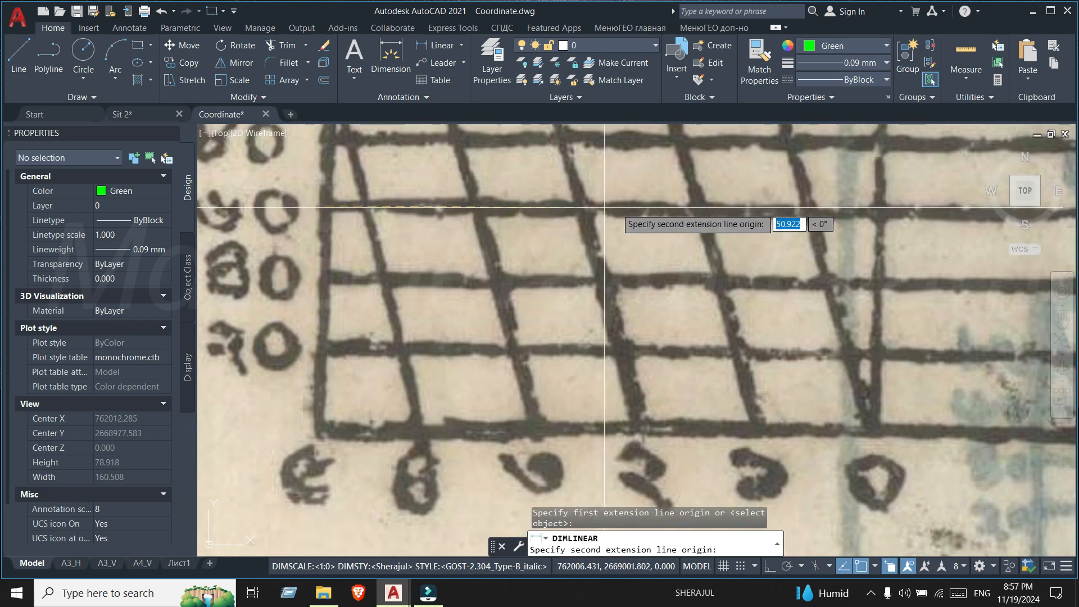
pyautogui.scroll(6, 874, 215)
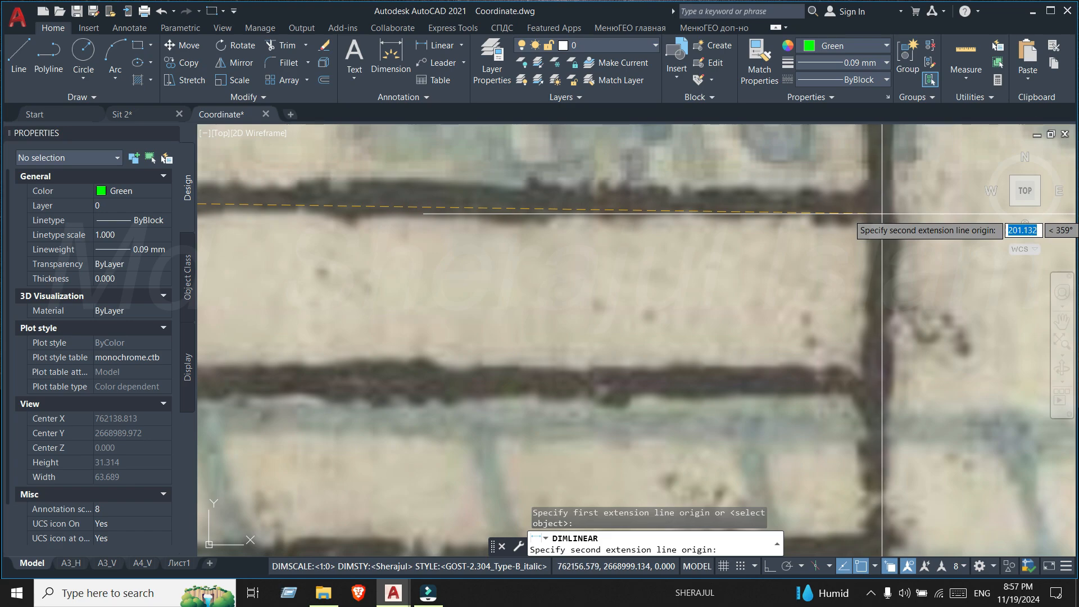
pyautogui.click(881, 214)
pyautogui.scroll(-4, 881, 214)
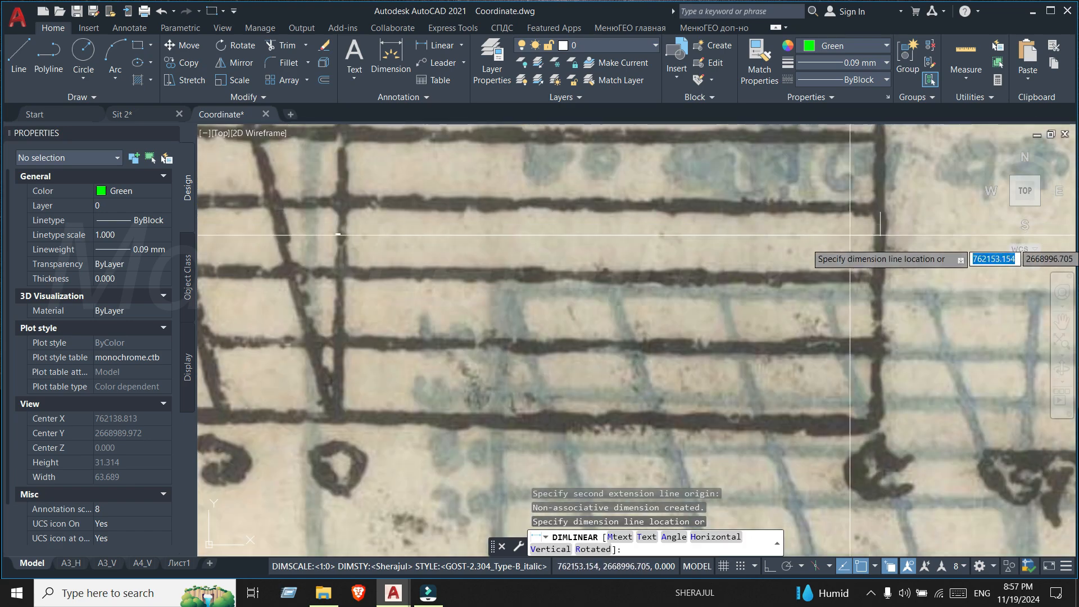
pyautogui.click(506, 261)
pyautogui.scroll(10, 331, 258)
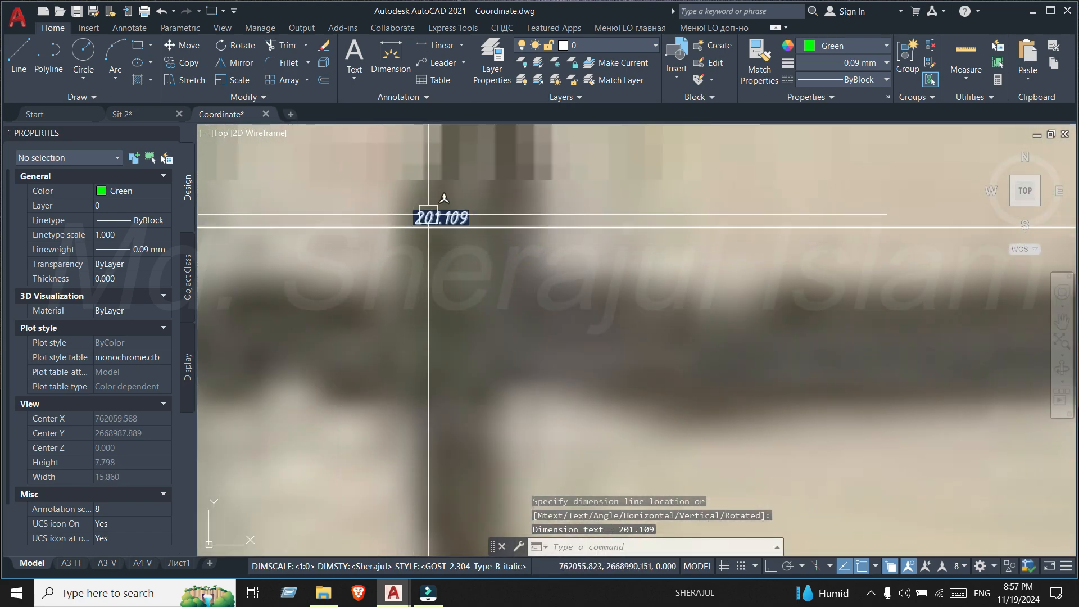
pyautogui.scroll(6, 443, 195)
pyautogui.scroll(-15, 509, 222)
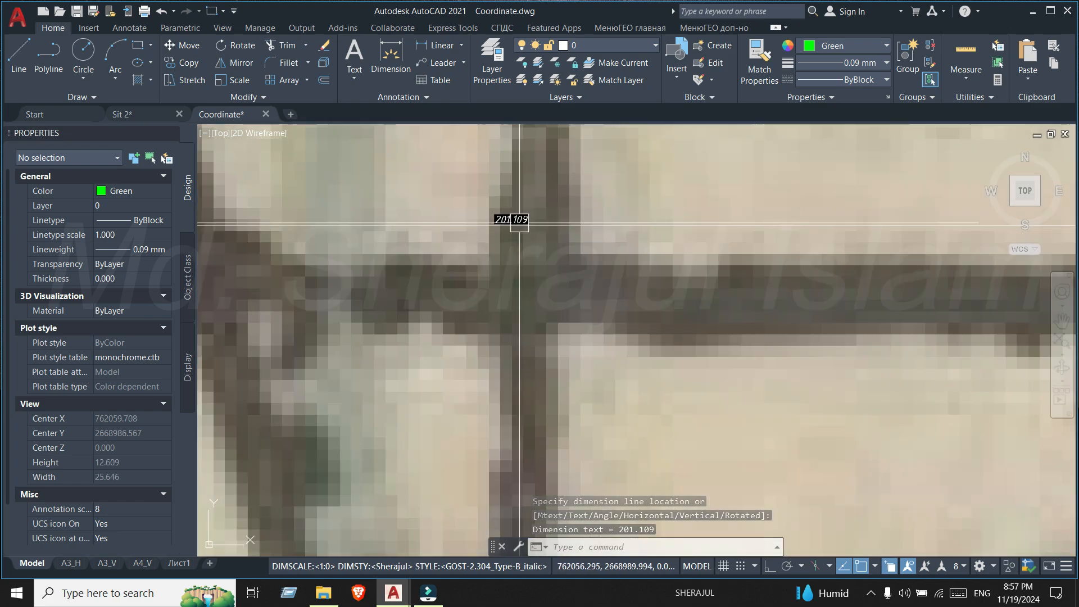
pyautogui.scroll(-8, 513, 233)
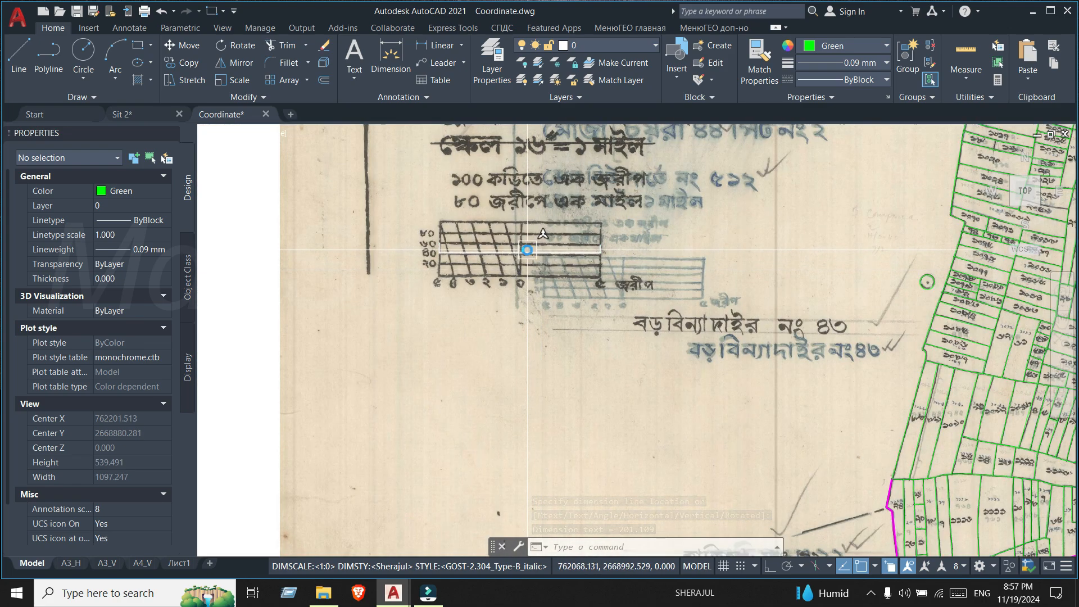
pyautogui.scroll(7, 504, 246)
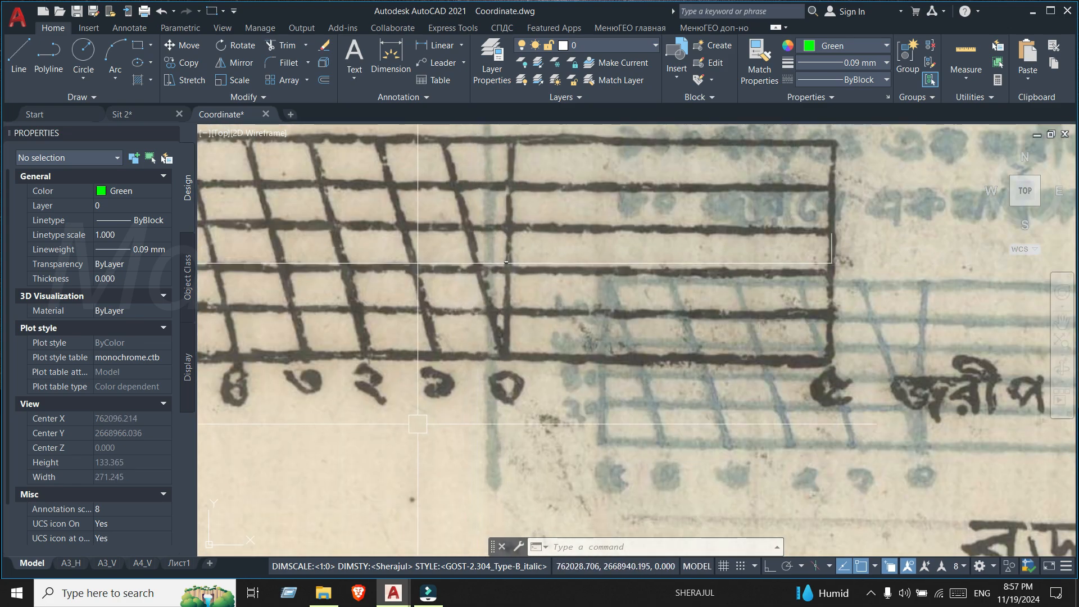
# - Convert the scale bar's dimension of 201.109 metres to feet in the Windows Calculator by multiplying it by 3.281
pyautogui.click(141, 584)
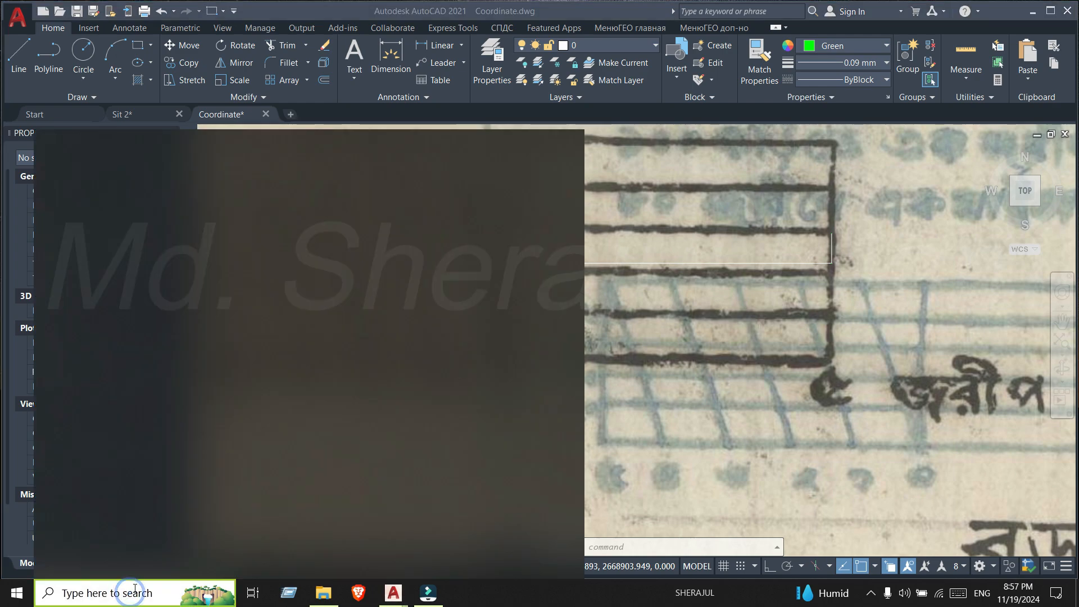
pyautogui.click(152, 218)
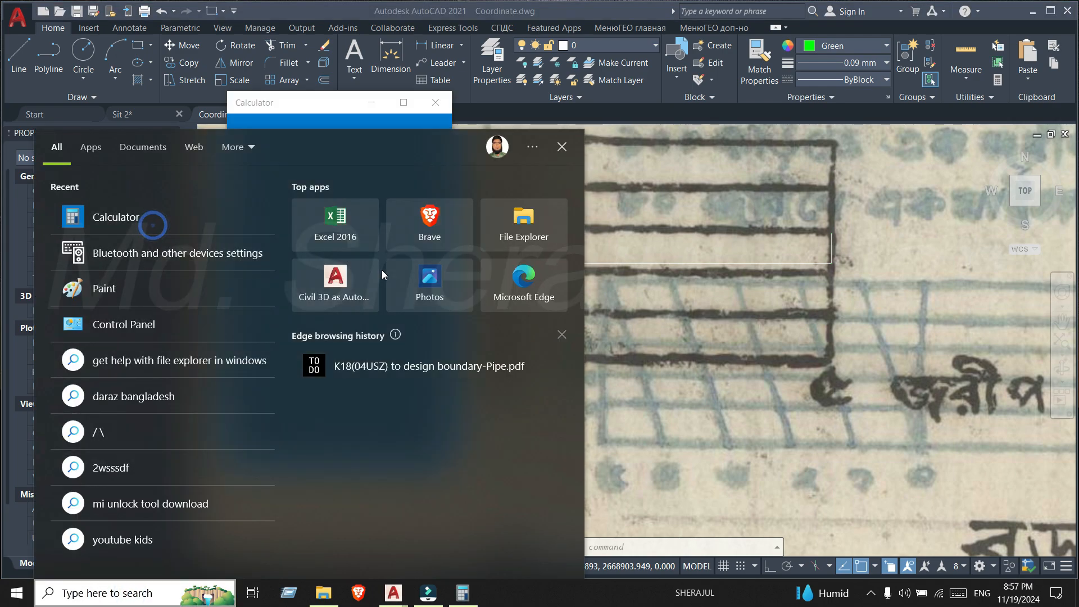
pyautogui.click(311, 108)
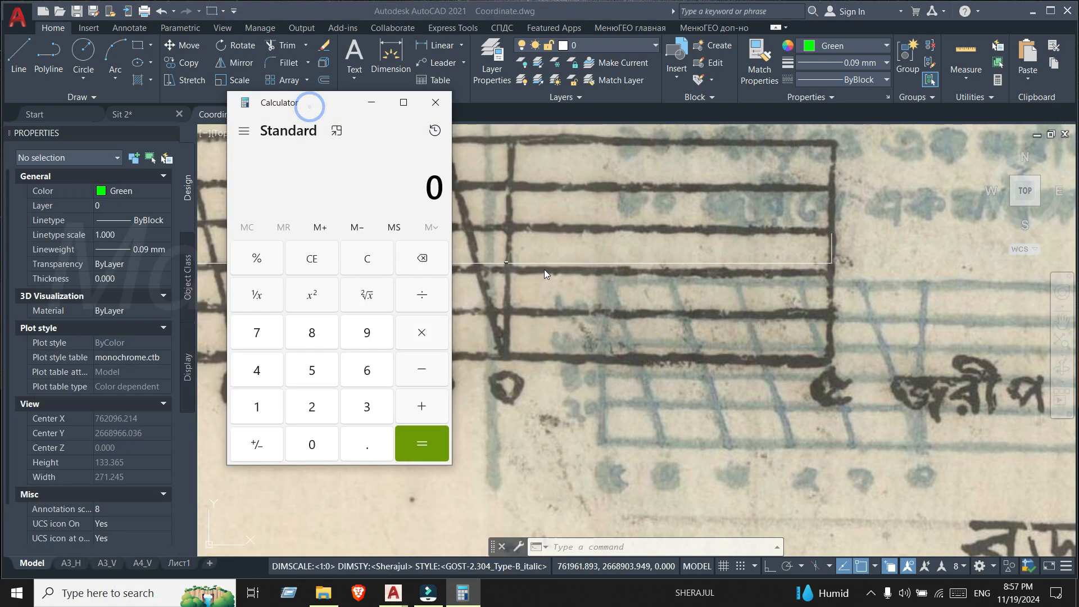
pyautogui.scroll(10, 507, 262)
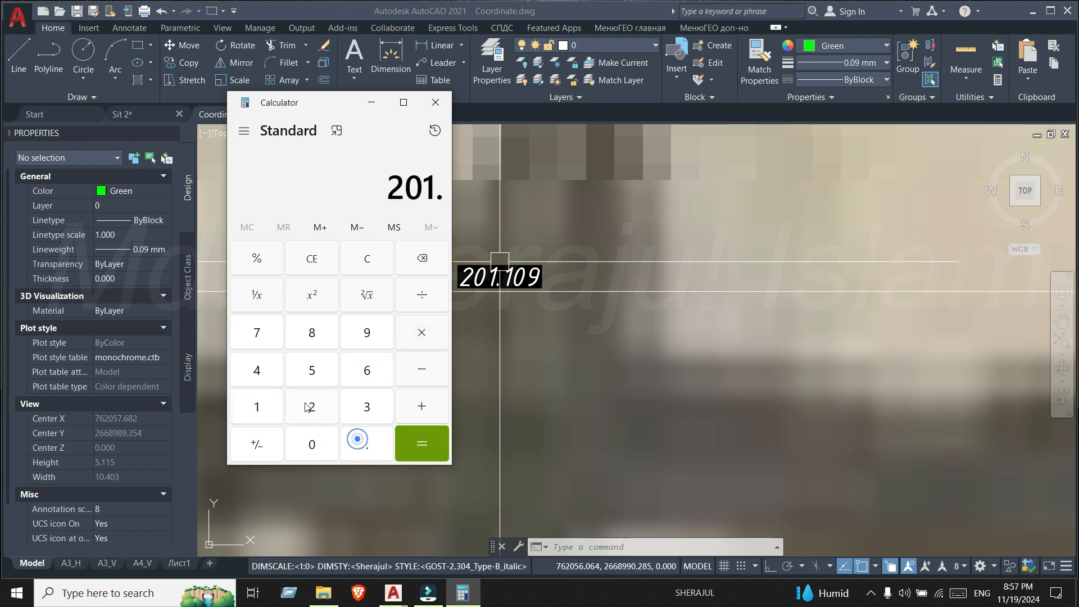
pyautogui.click(267, 407)
pyautogui.click(312, 439)
pyautogui.click(361, 331)
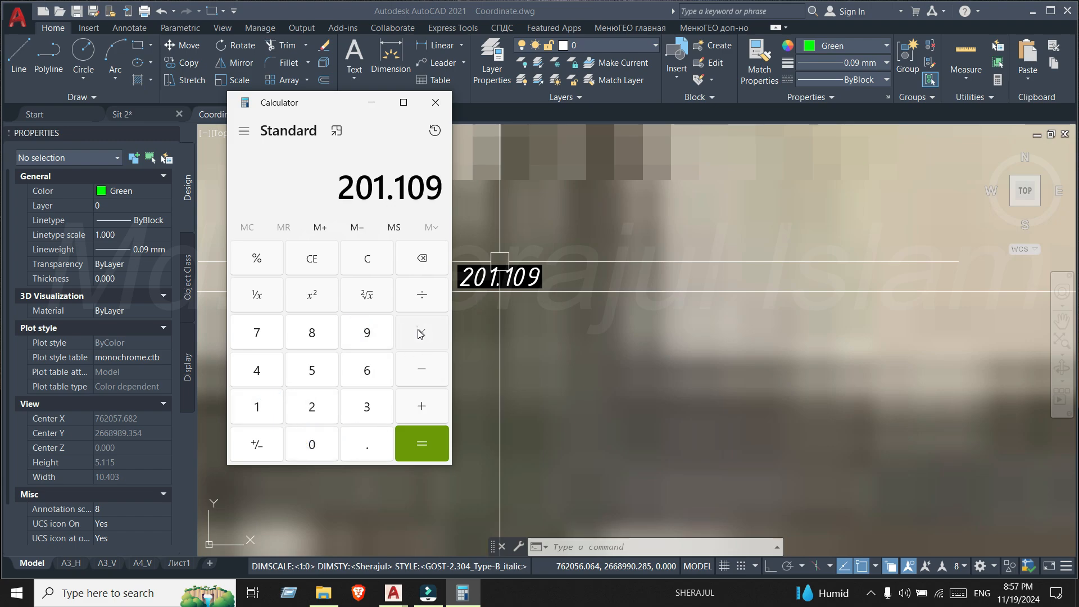
pyautogui.click(375, 417)
pyautogui.click(364, 437)
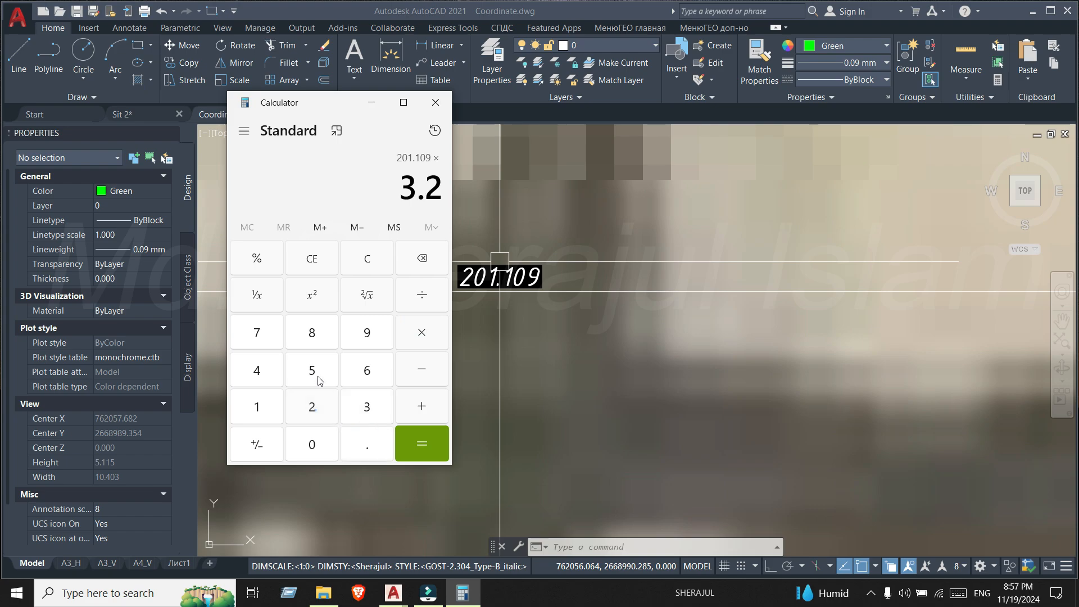
pyautogui.click(267, 407)
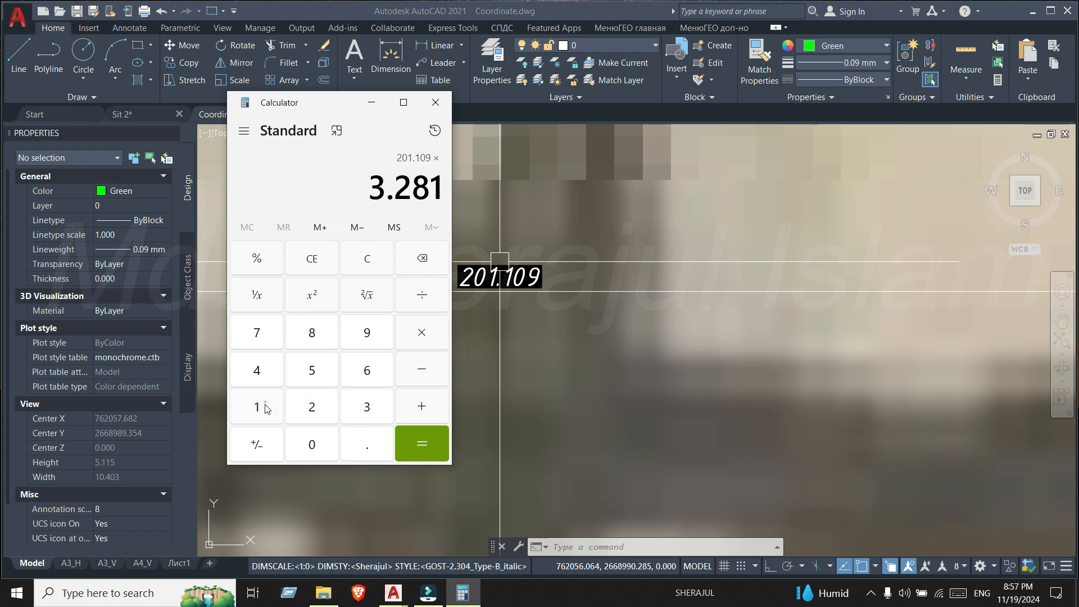
pyautogui.click(421, 444)
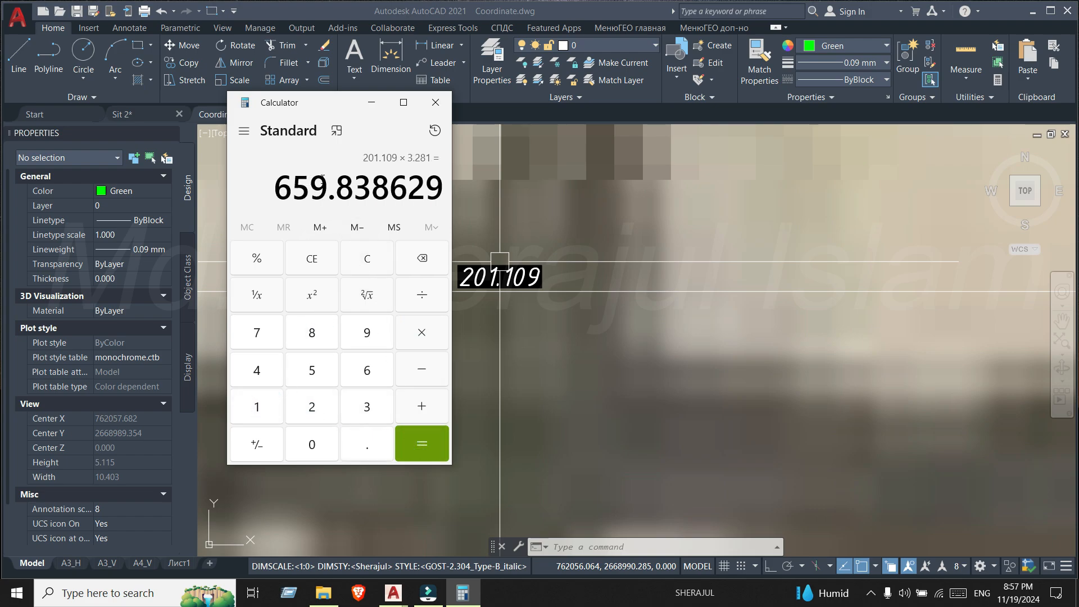
pyautogui.click(436, 101)
# - Delete the linear dimension placed across the scanned scale bar and return to the whole map sheet
pyautogui.scroll(-5, 560, 224)
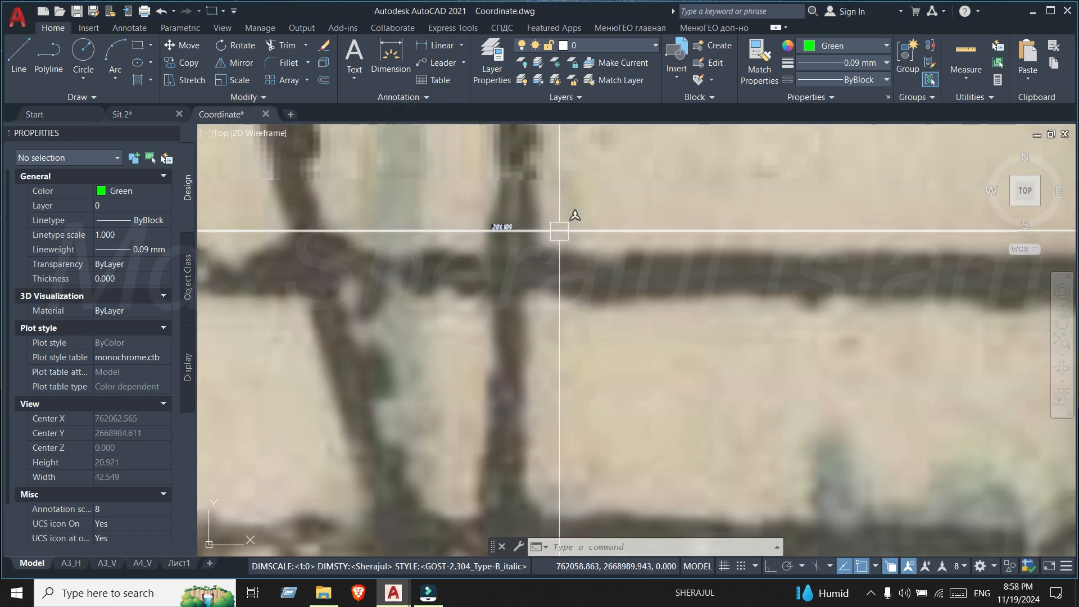
pyautogui.click(555, 228)
pyautogui.press('Delete')
pyautogui.scroll(-15, 550, 236)
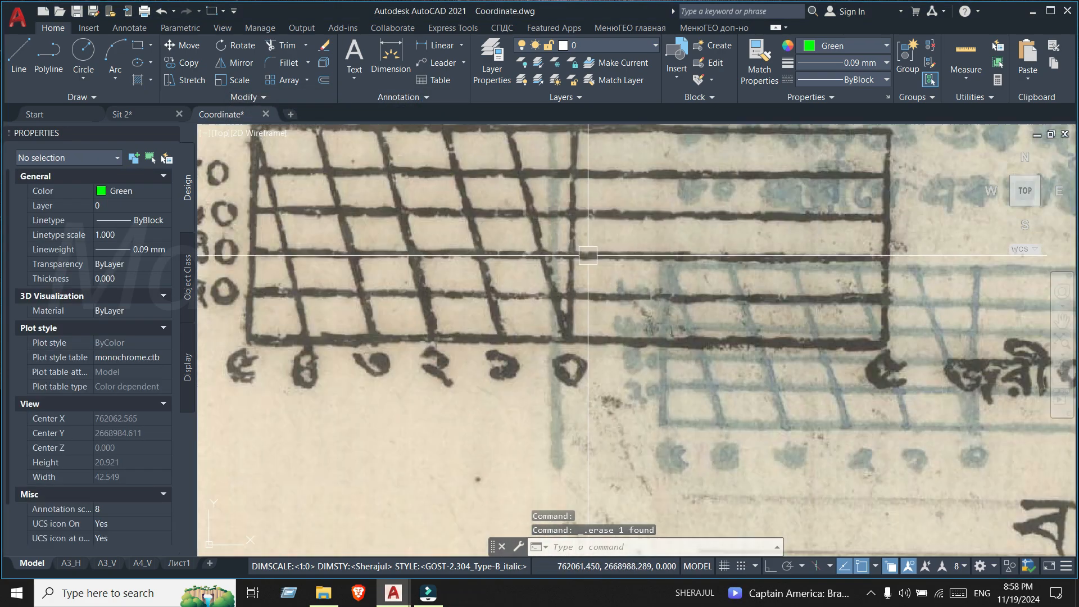
pyautogui.moveTo(631, 289); pyautogui.dragTo(480, 299, button='middle')
pyautogui.scroll(-2, 479, 281)
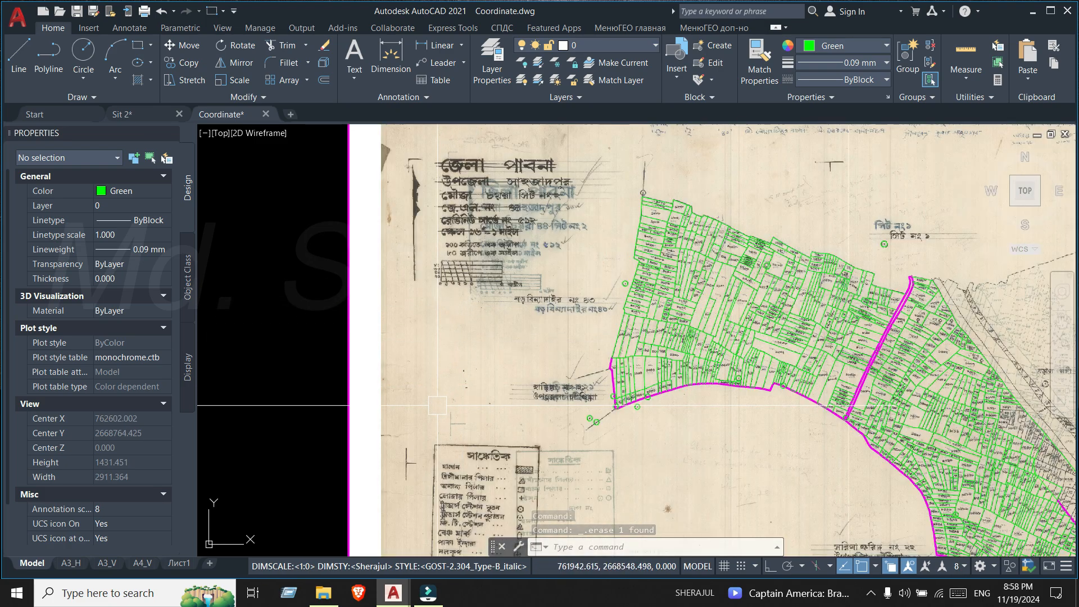
pyautogui.scroll(-2, 480, 312)
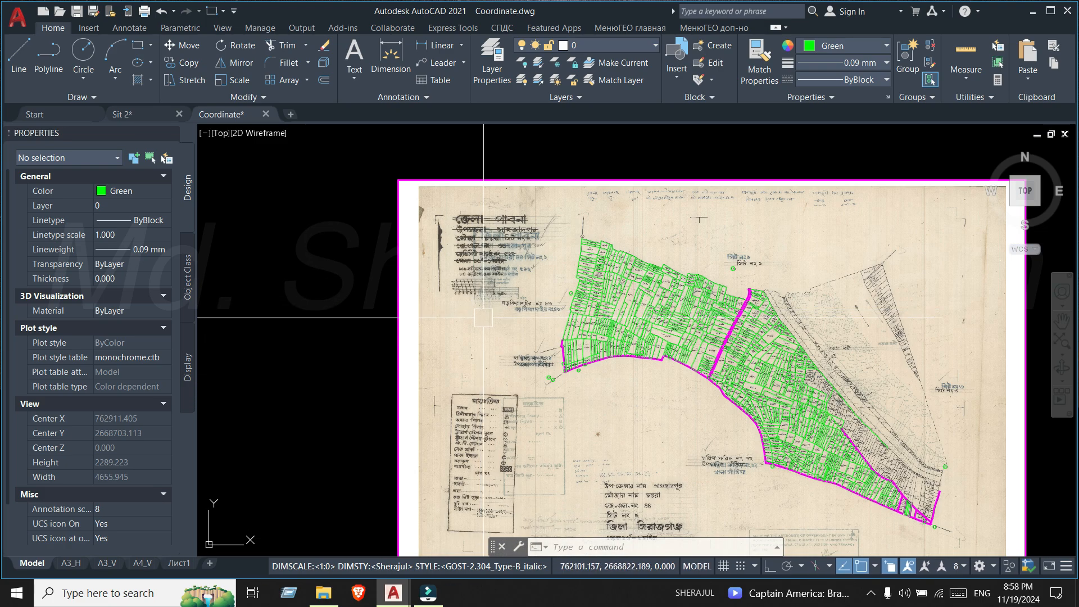
# - Set the drawing units to Architectural length with 0'-0 1/2" precision and the insertion scale to Inches
pyautogui.write('un')
pyautogui.press('Return')
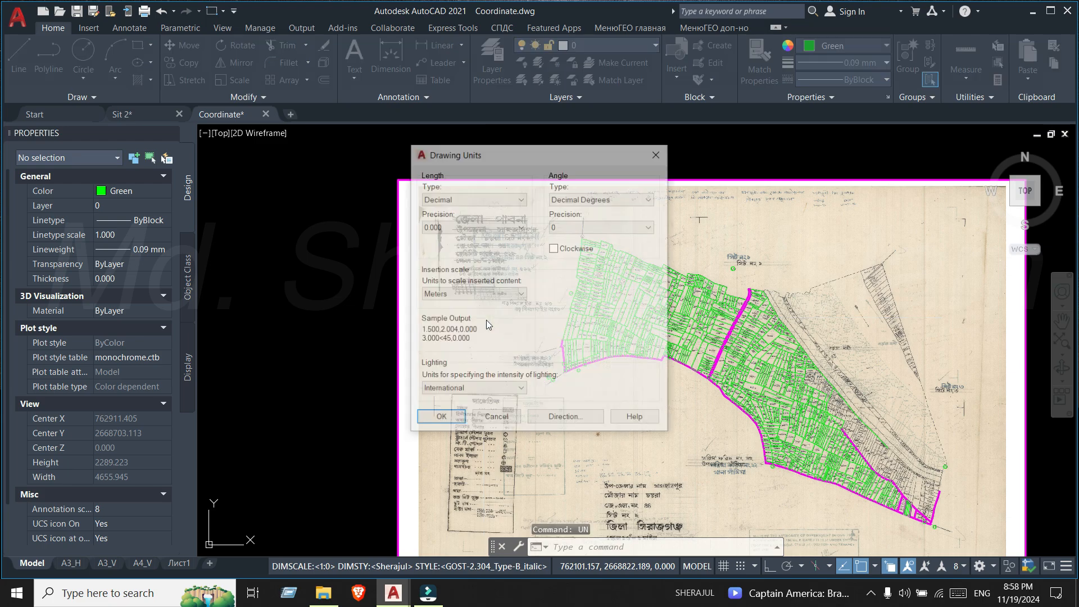
pyautogui.click(477, 201)
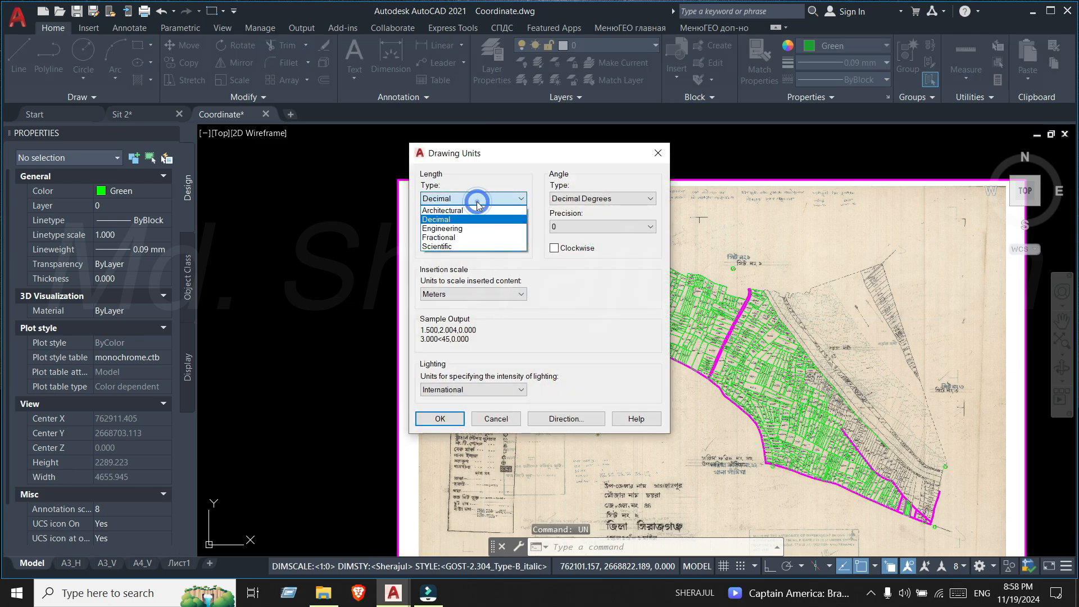
pyautogui.click(460, 211)
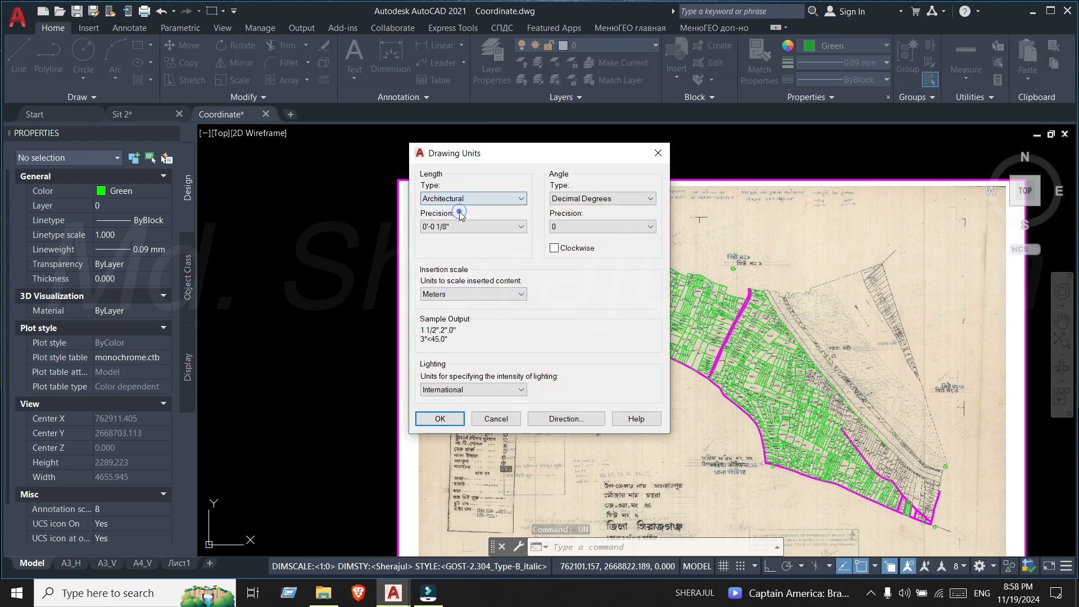
pyautogui.click(447, 227)
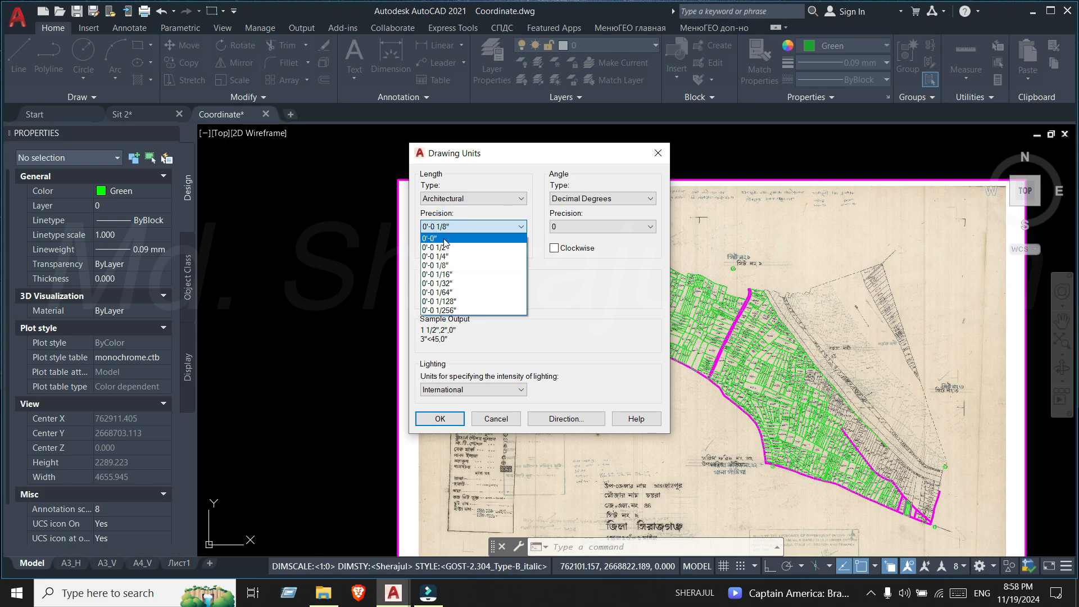
pyautogui.click(443, 238)
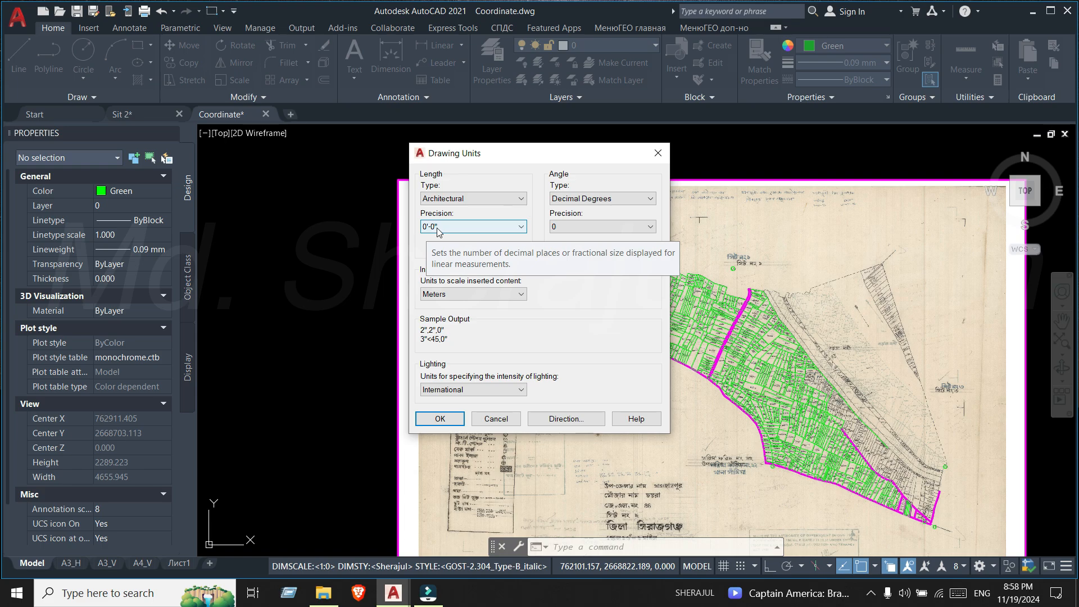
pyautogui.click(440, 228)
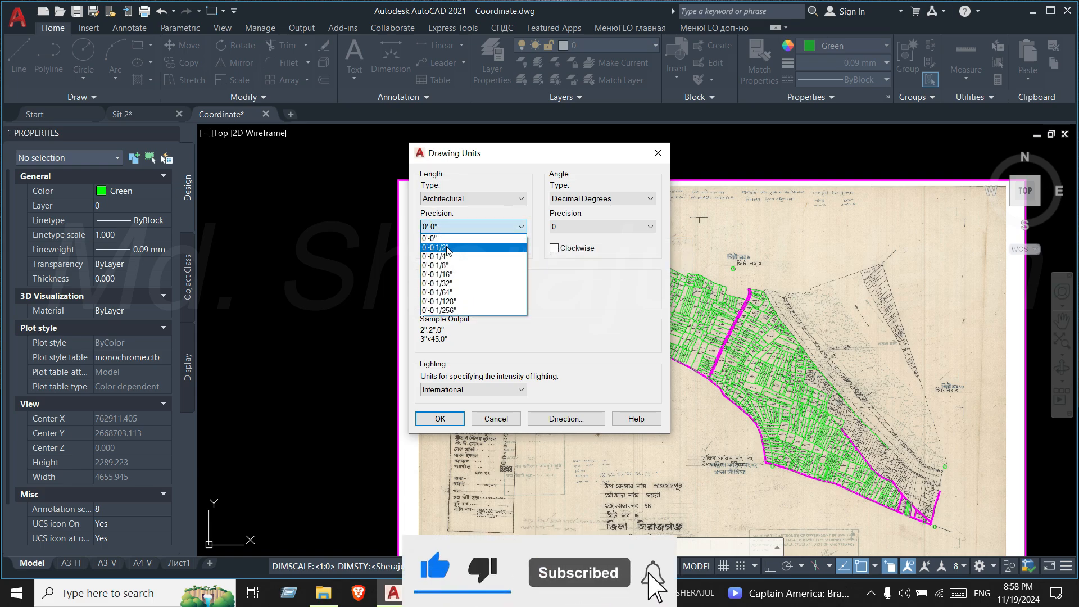
pyautogui.click(442, 246)
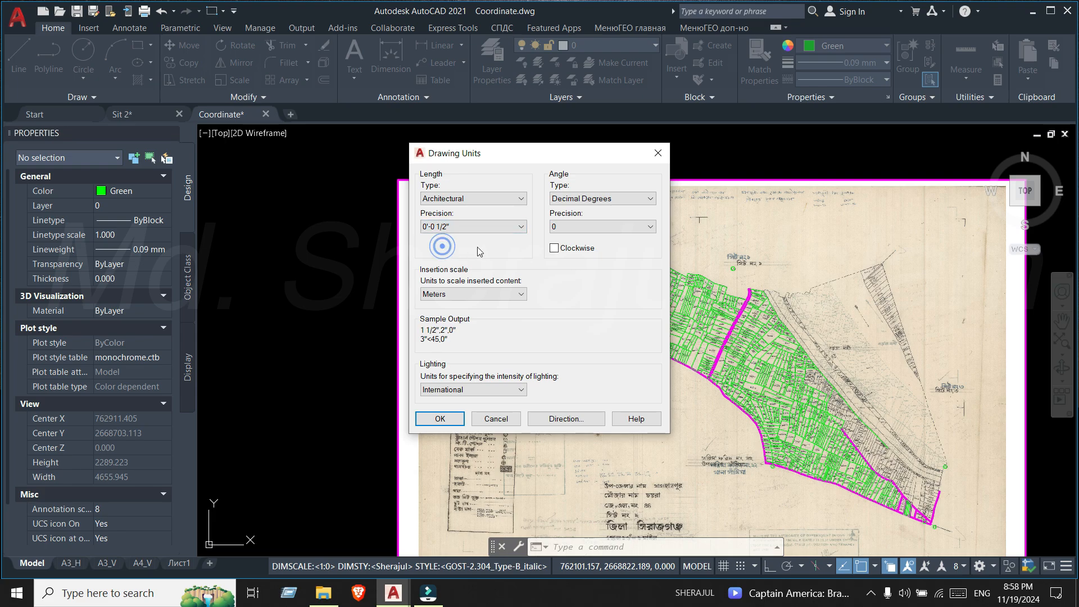
pyautogui.click(457, 294)
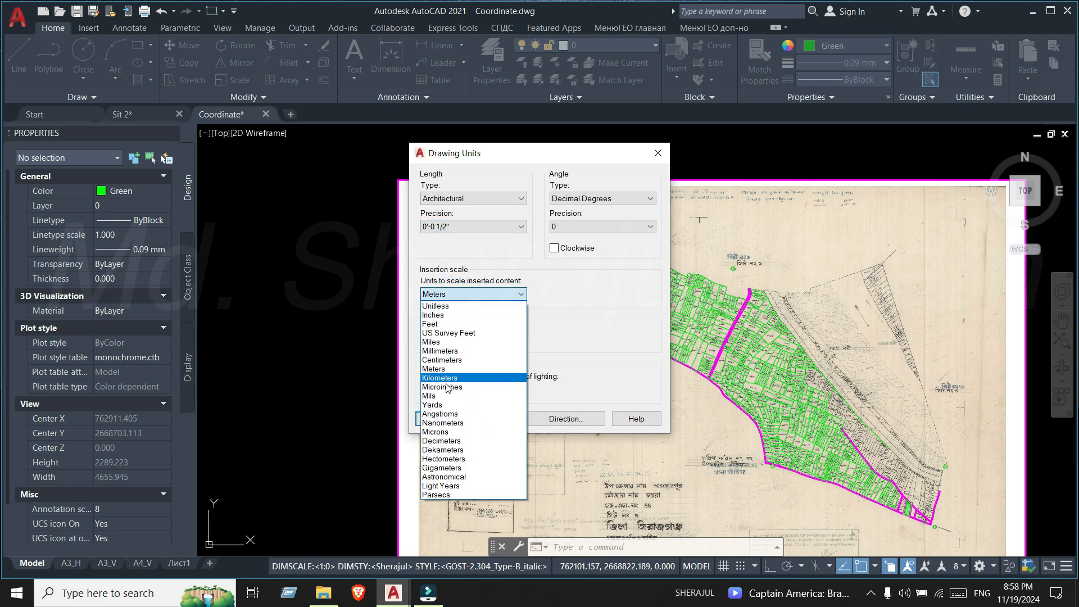
pyautogui.click(444, 316)
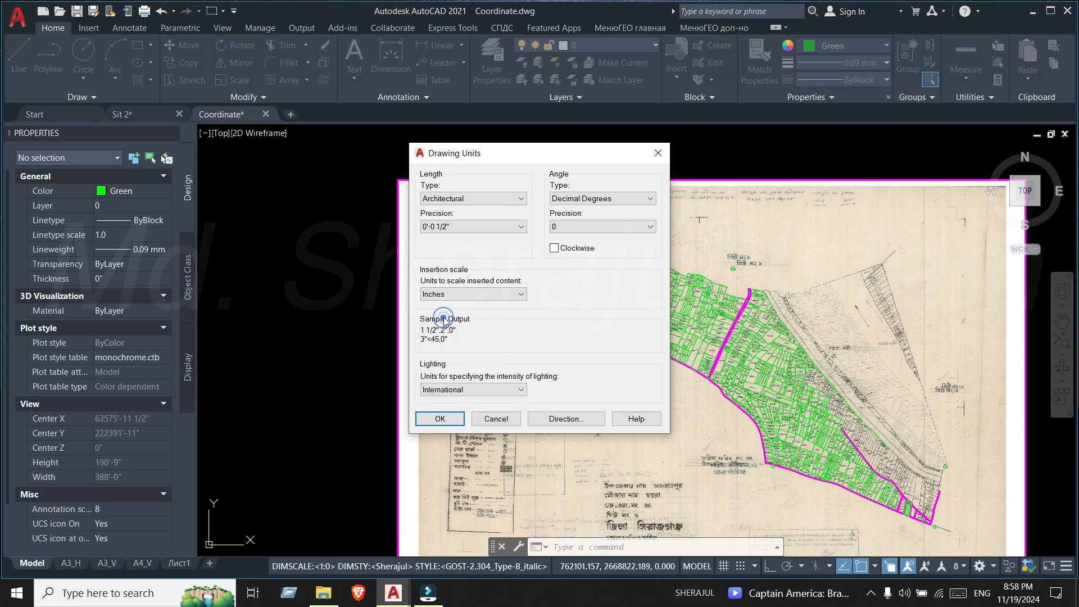
pyautogui.click(448, 419)
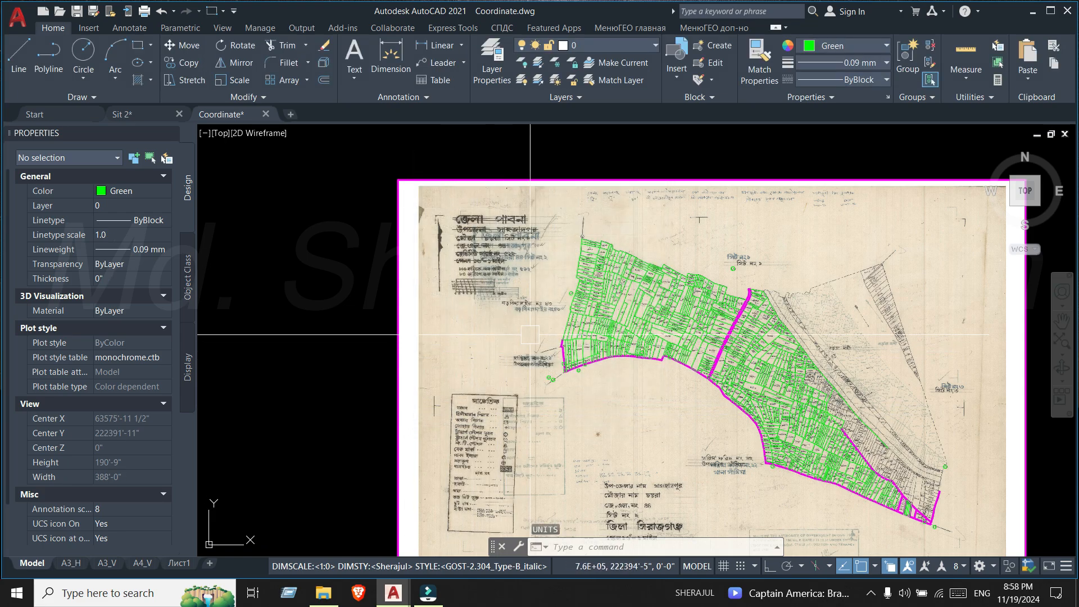
# - Modify the current dimension style so its primary linear units are Architectural with 0'-0 1/2" precision
pyautogui.moveTo(529, 336); pyautogui.dragTo(456, 319, button='middle')
pyautogui.moveTo(551, 311); pyautogui.dragTo(520, 319, button='middle')
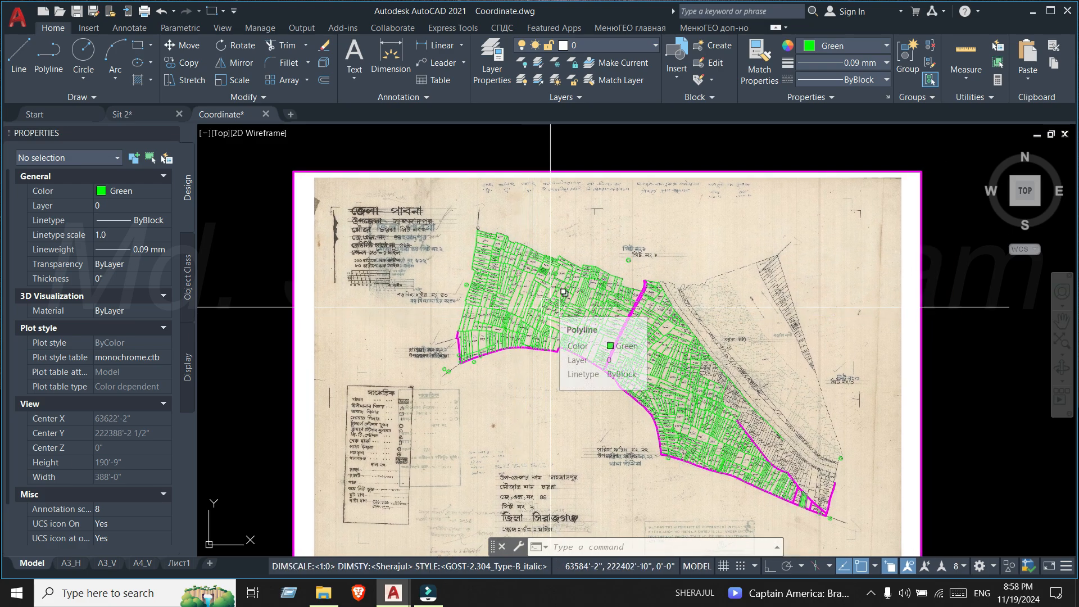
pyautogui.write('d')
pyautogui.press('Return')
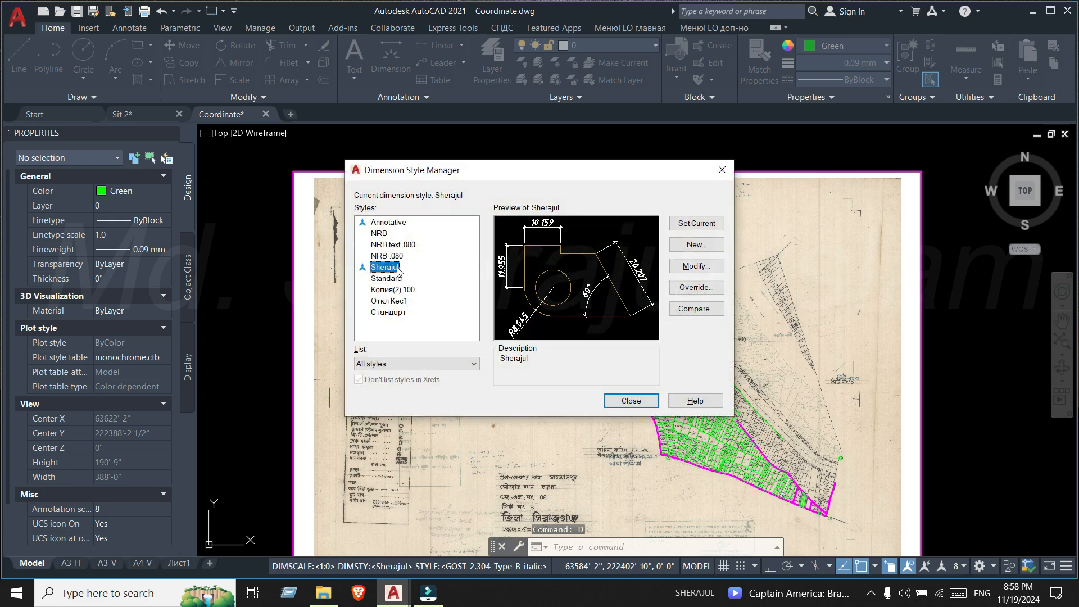
pyautogui.click(682, 267)
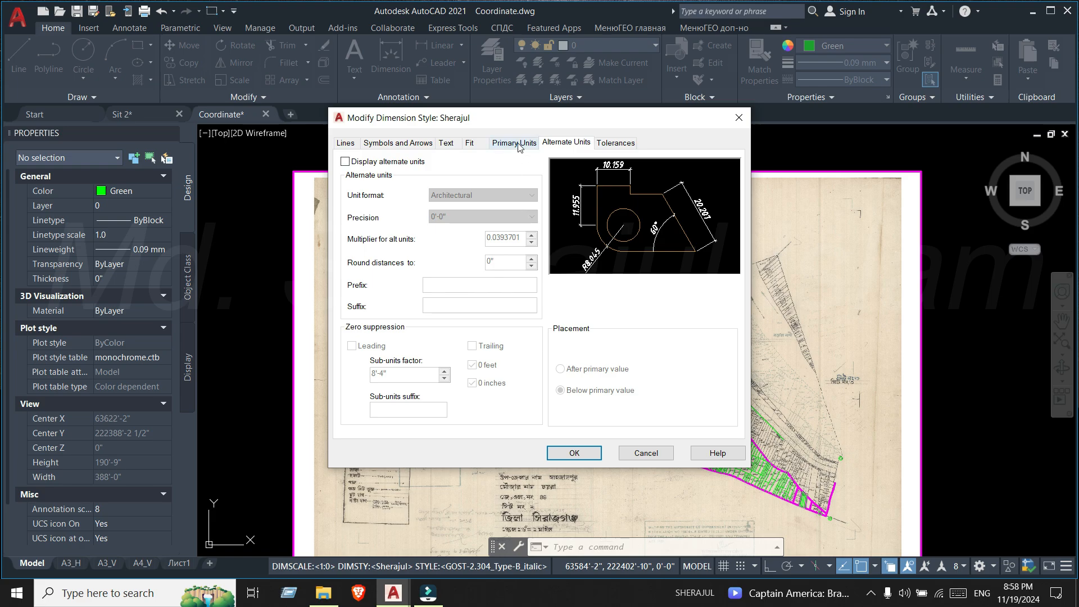
pyautogui.click(518, 143)
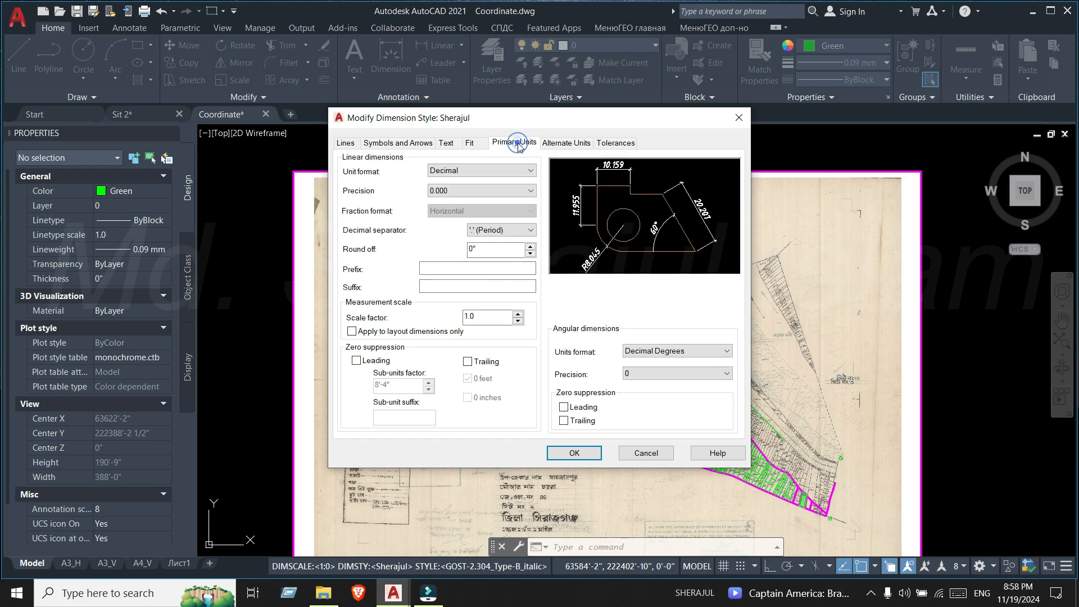
pyautogui.click(461, 172)
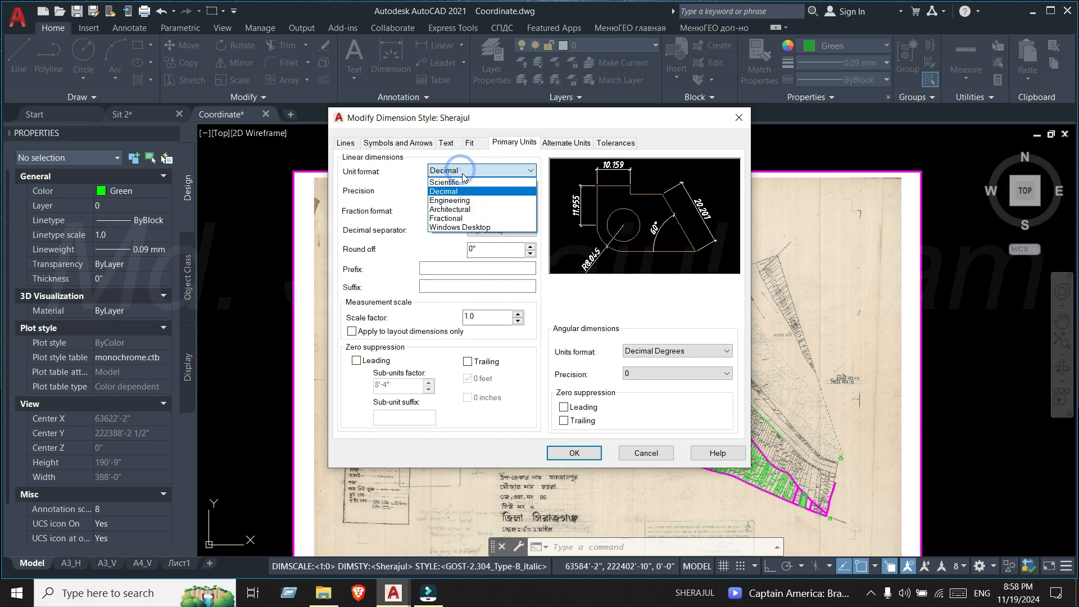
pyautogui.click(460, 209)
pyautogui.click(460, 194)
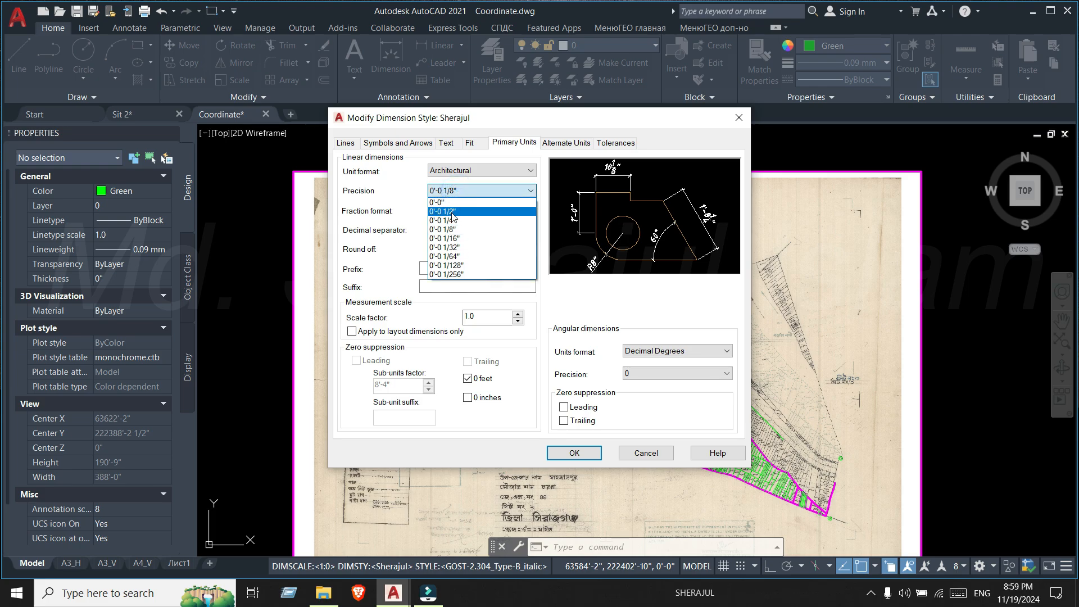
pyautogui.click(453, 212)
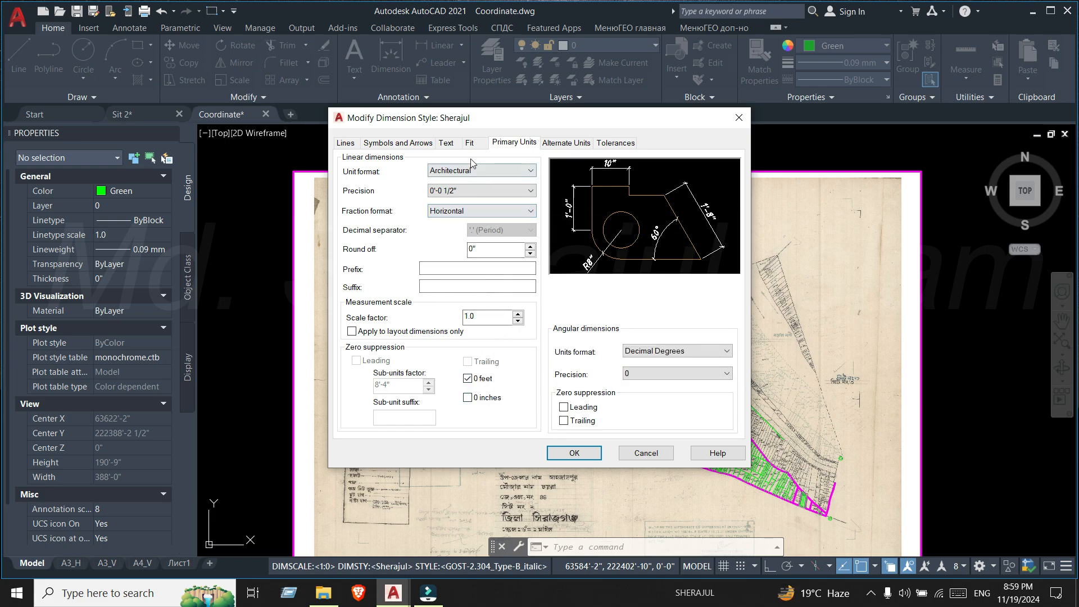
# - Review the dimension style's text settings, apply the style changes and set it as the current style
pyautogui.click(448, 144)
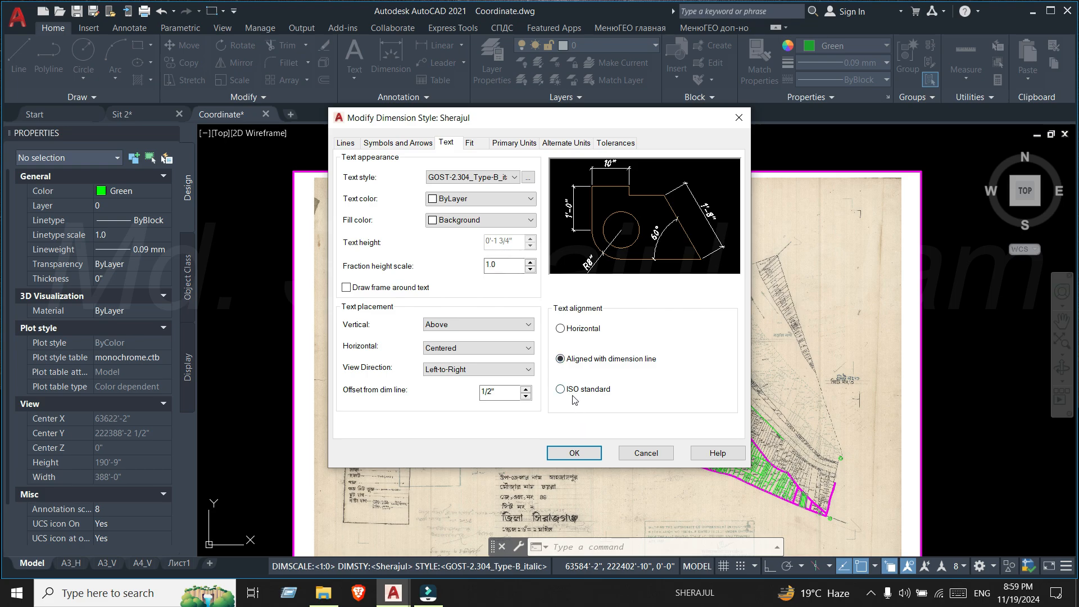
pyautogui.click(574, 453)
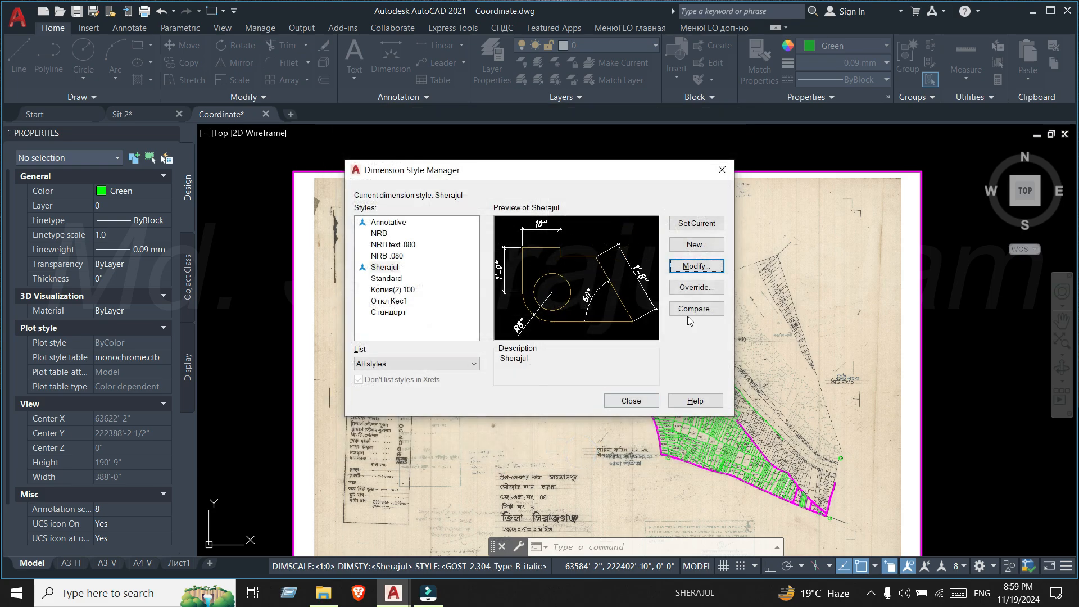
pyautogui.click(699, 225)
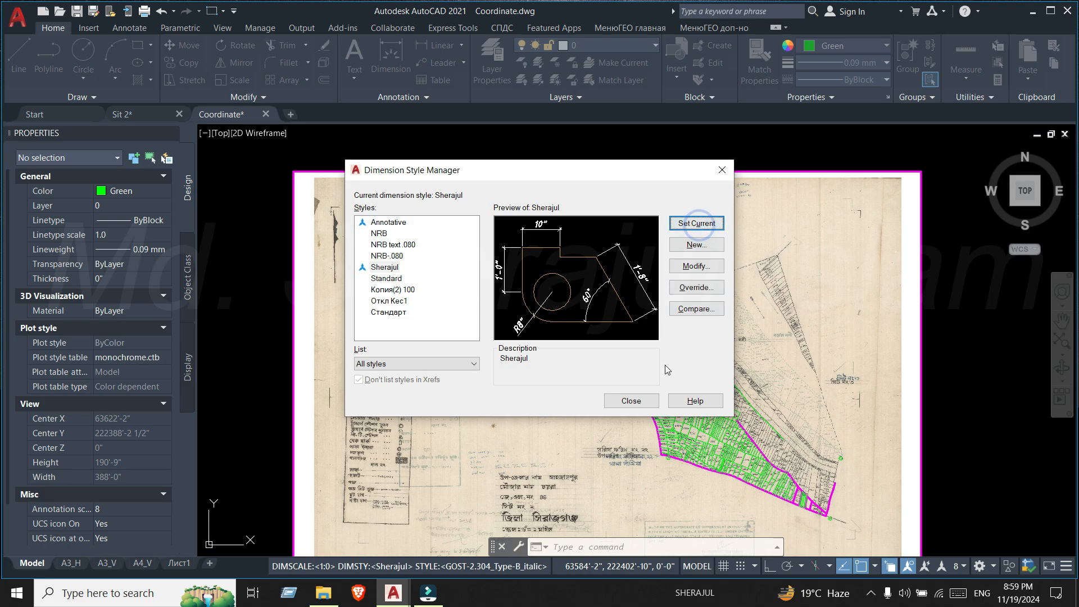
pyautogui.click(641, 399)
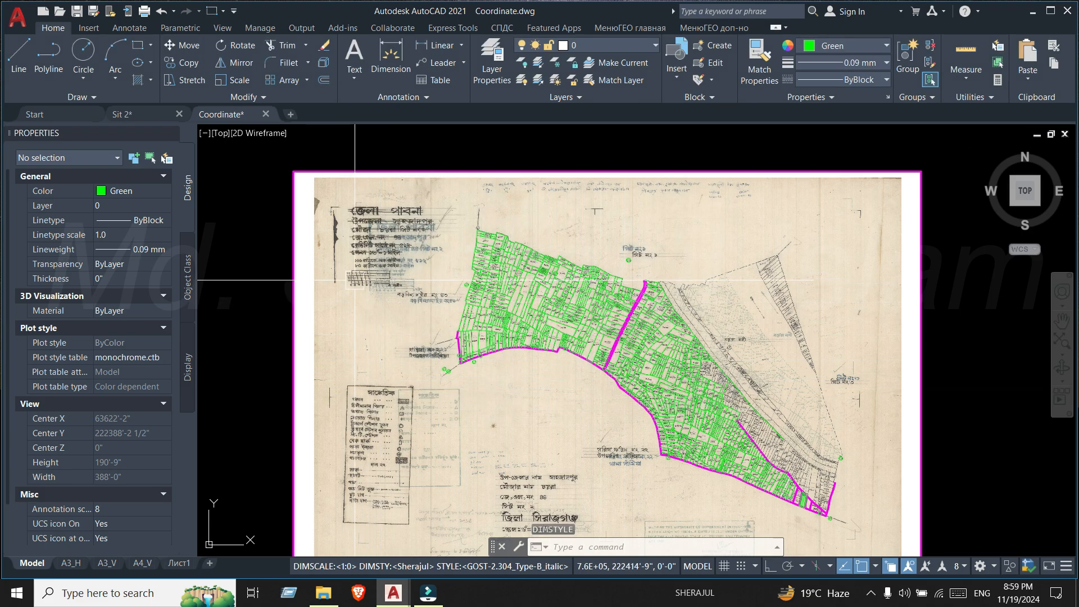
pyautogui.scroll(5, 363, 279)
pyautogui.scroll(-5, 407, 247)
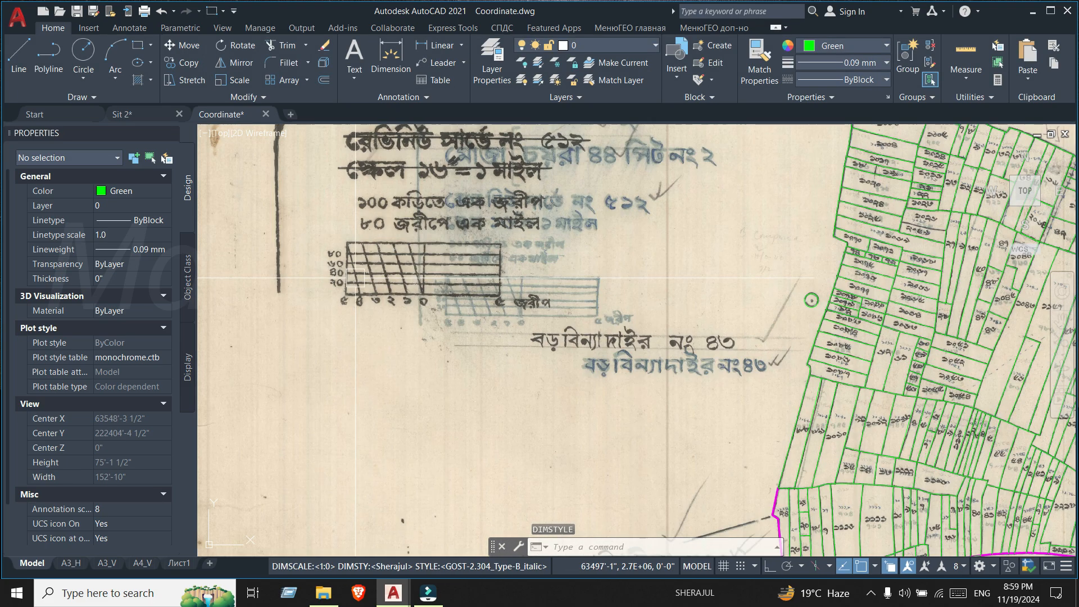
pyautogui.scroll(-4, 407, 247)
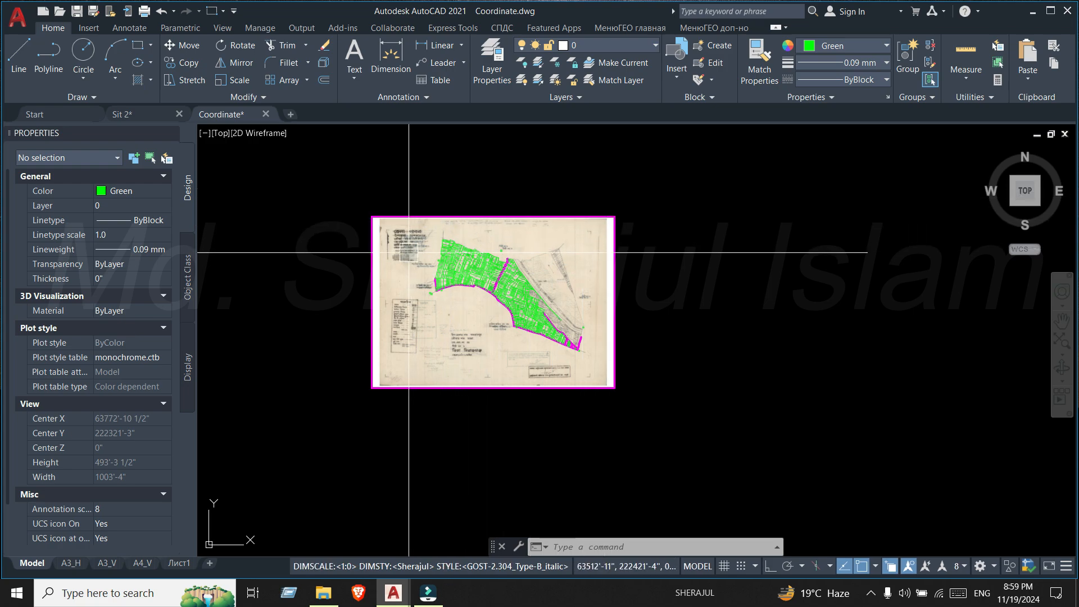
pyautogui.scroll(2, 401, 256)
pyautogui.scroll(2, 421, 281)
pyautogui.scroll(-4, 410, 242)
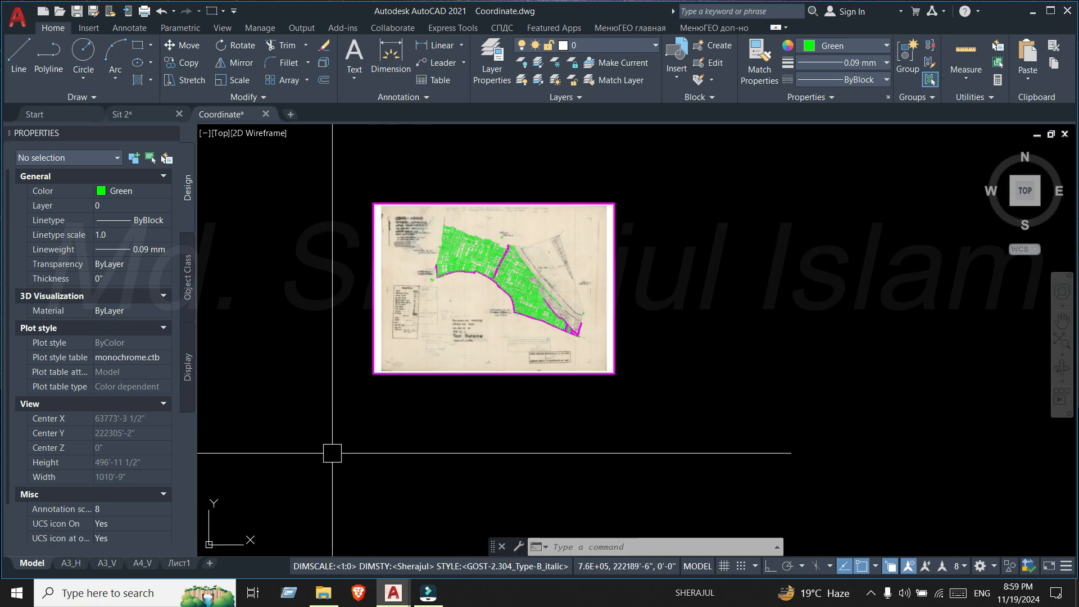
# - Open the Windows Calculator and convert 1 meter to inches with its length converter, then return to the drawing
pyautogui.click(121, 593)
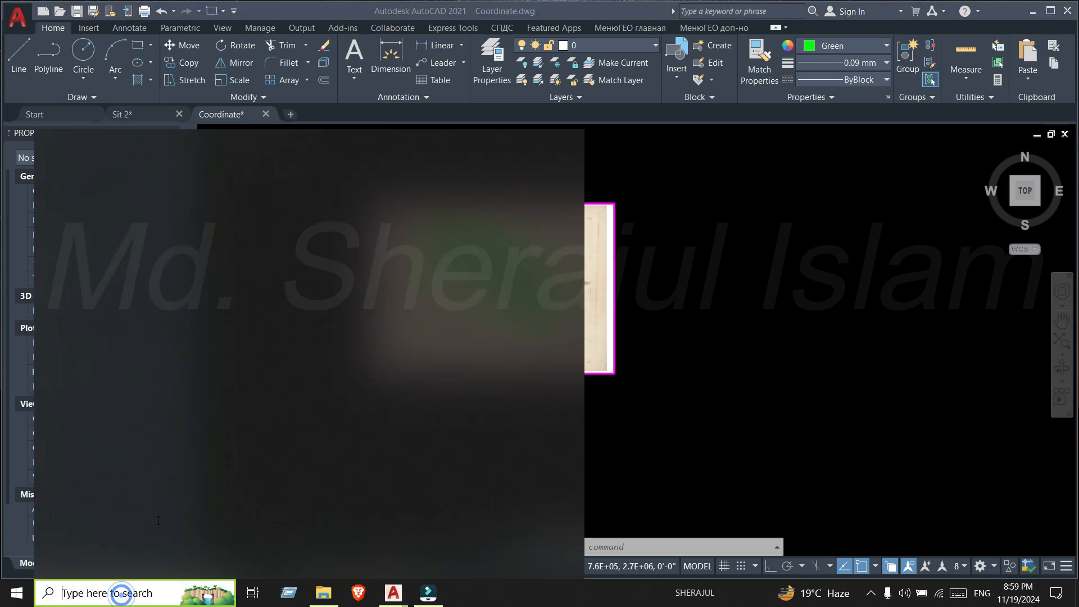
pyautogui.click(150, 224)
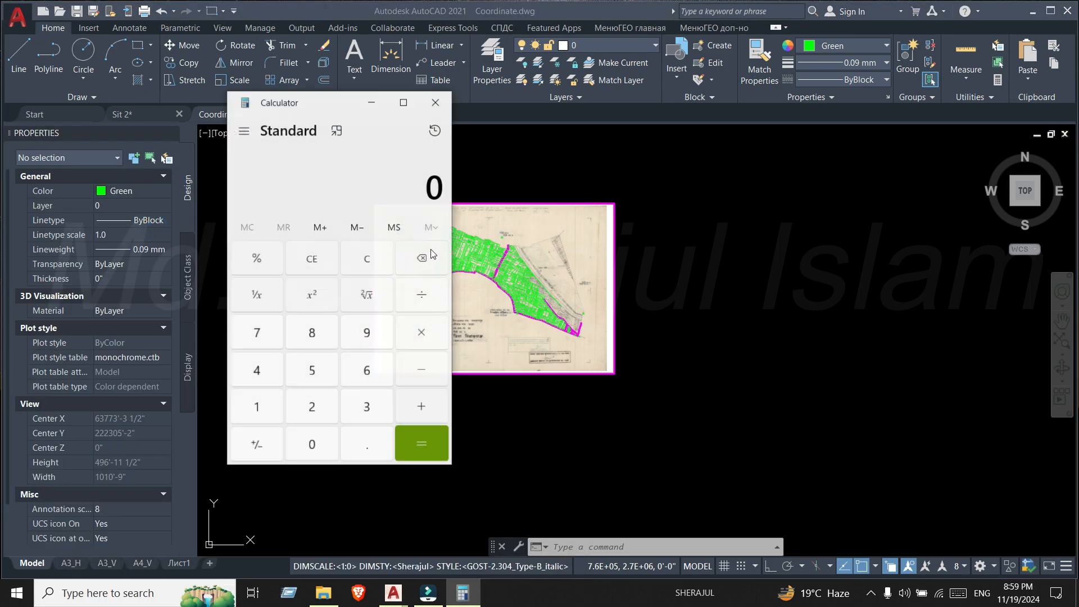
pyautogui.click(245, 135)
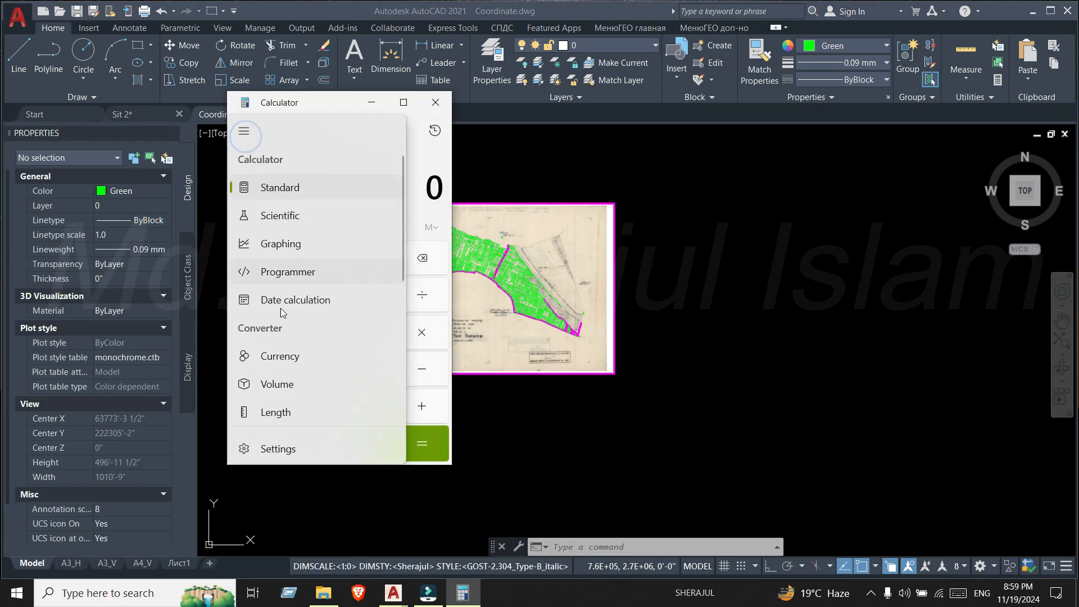
pyautogui.click(289, 413)
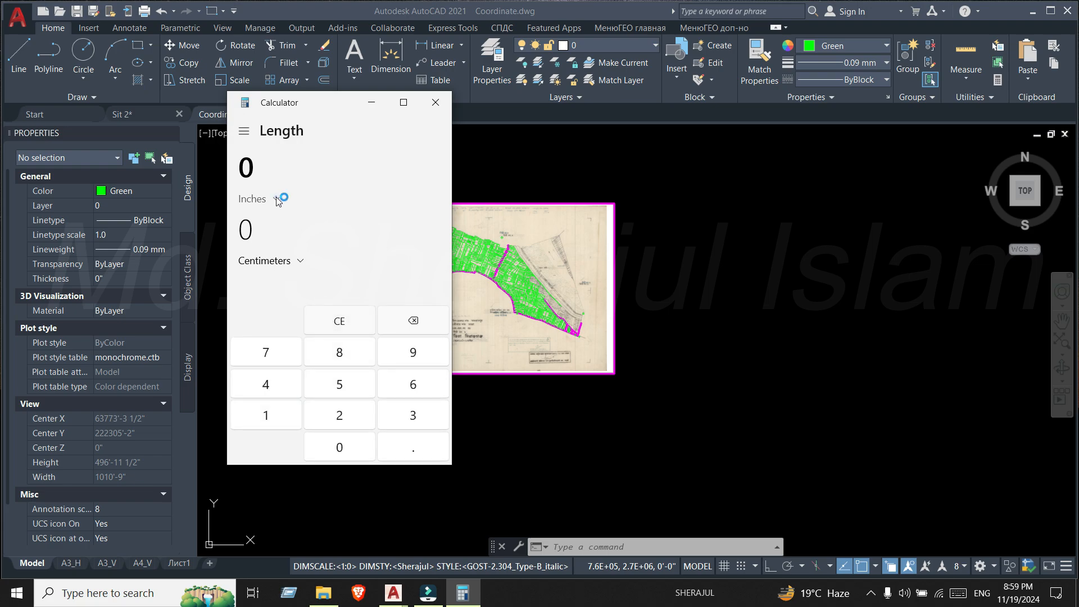
pyautogui.click(275, 199)
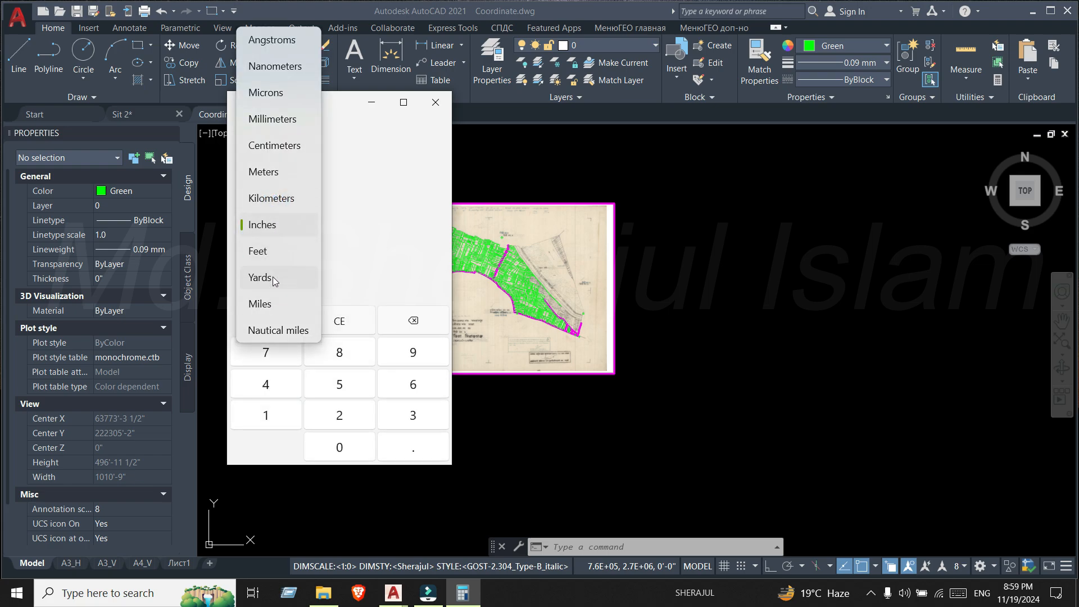
pyautogui.click(272, 175)
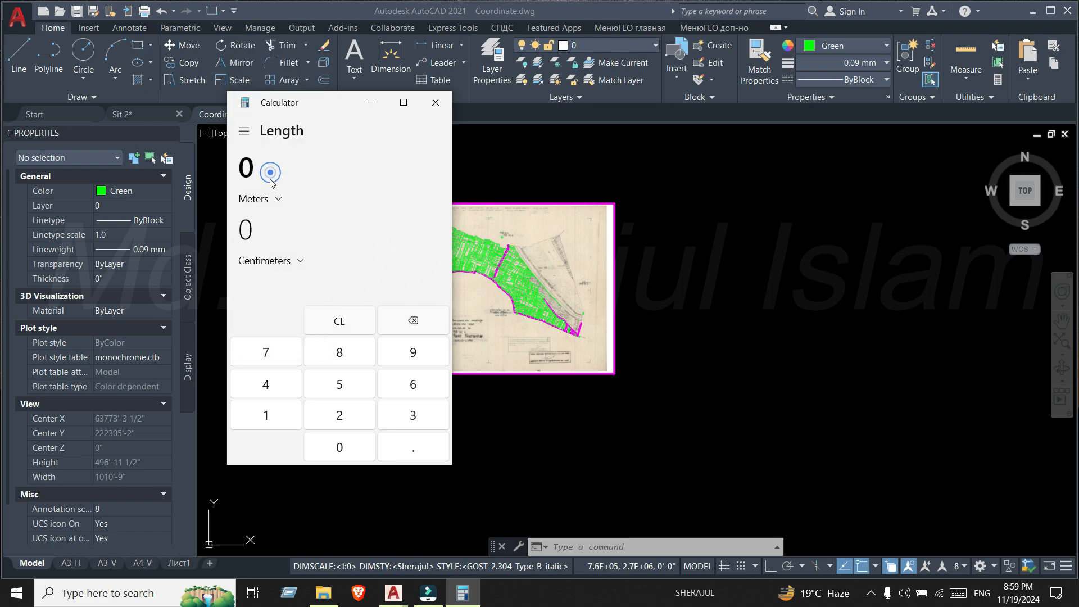
pyautogui.click(289, 262)
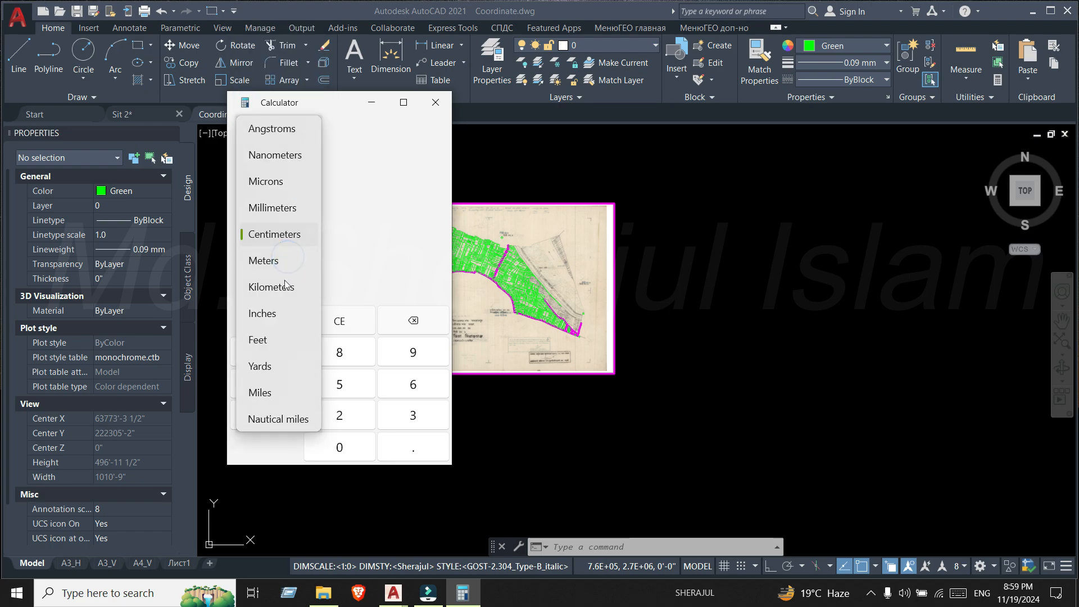
pyautogui.click(272, 317)
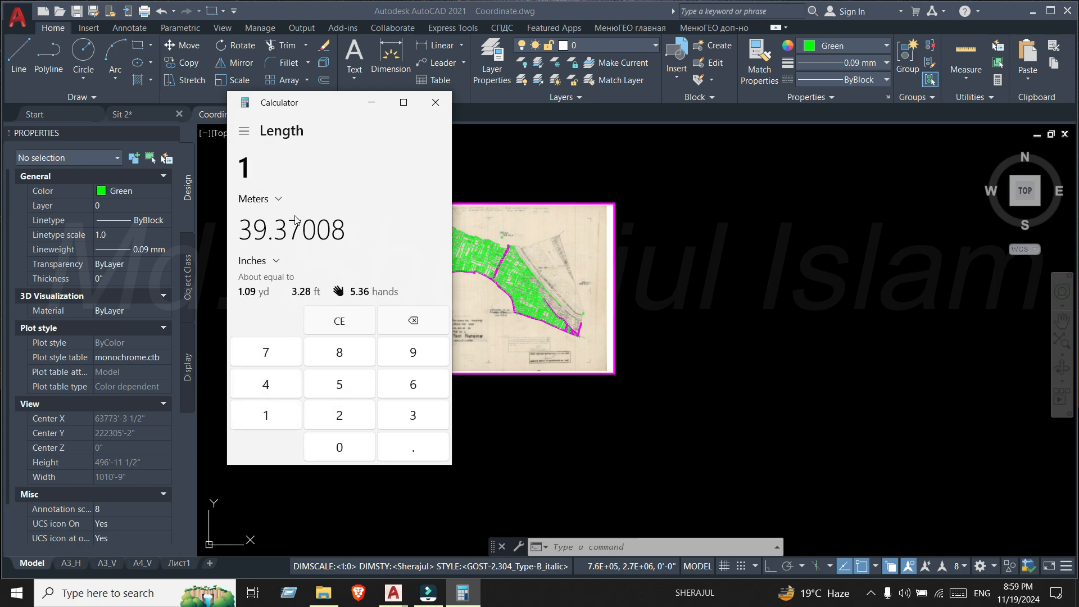
pyautogui.click(367, 109)
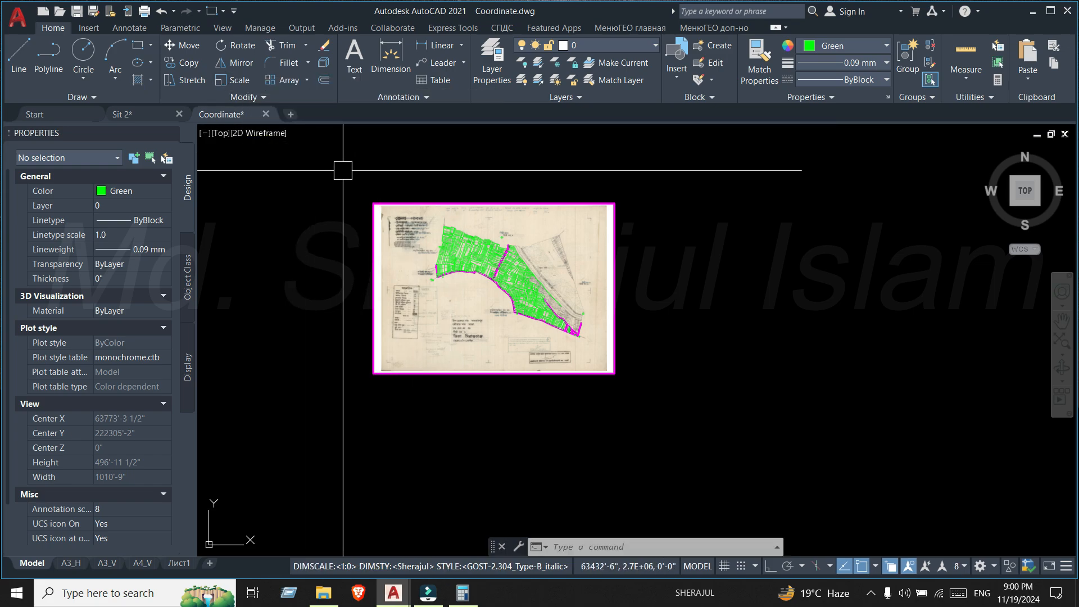
# - Scale the whole map sheet with its linework by a factor of 39.37 from the lower-left corner of the magenta border
pyautogui.write('sc')
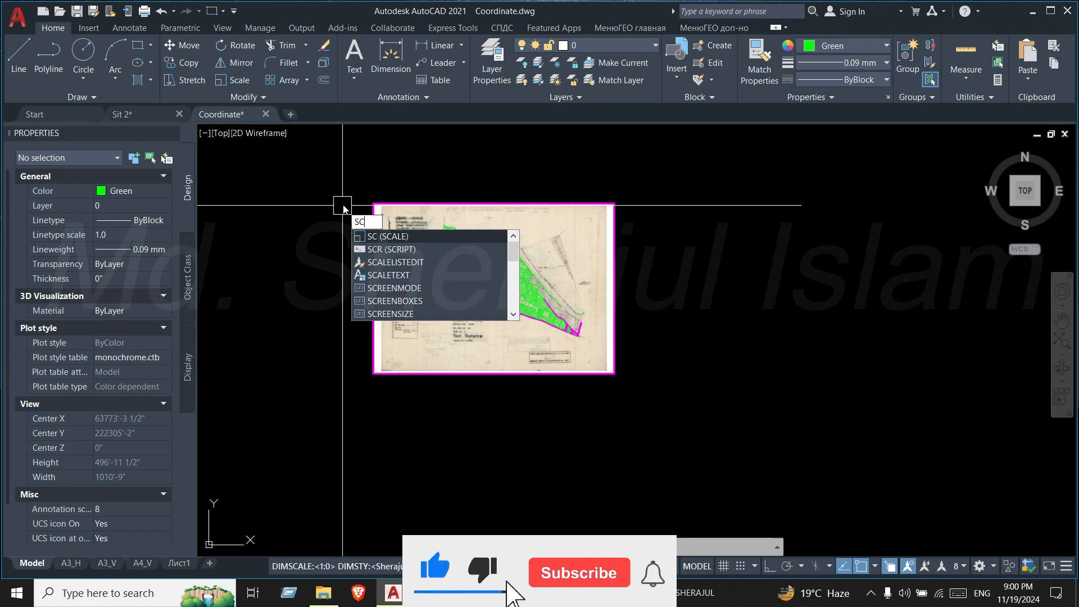
pyautogui.press('Return')
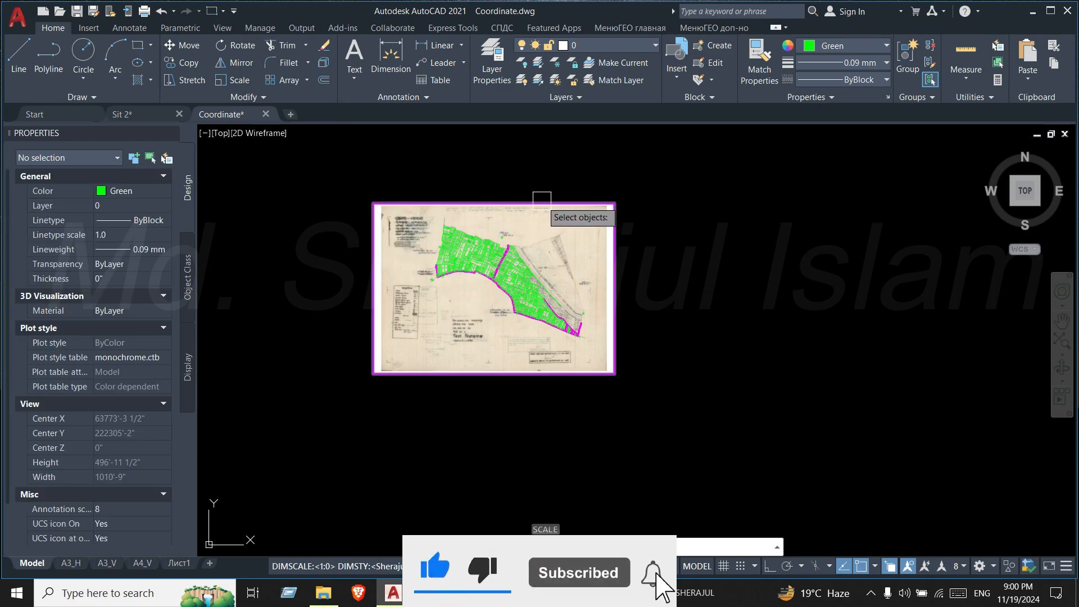
pyautogui.click(650, 167)
pyautogui.click(324, 432)
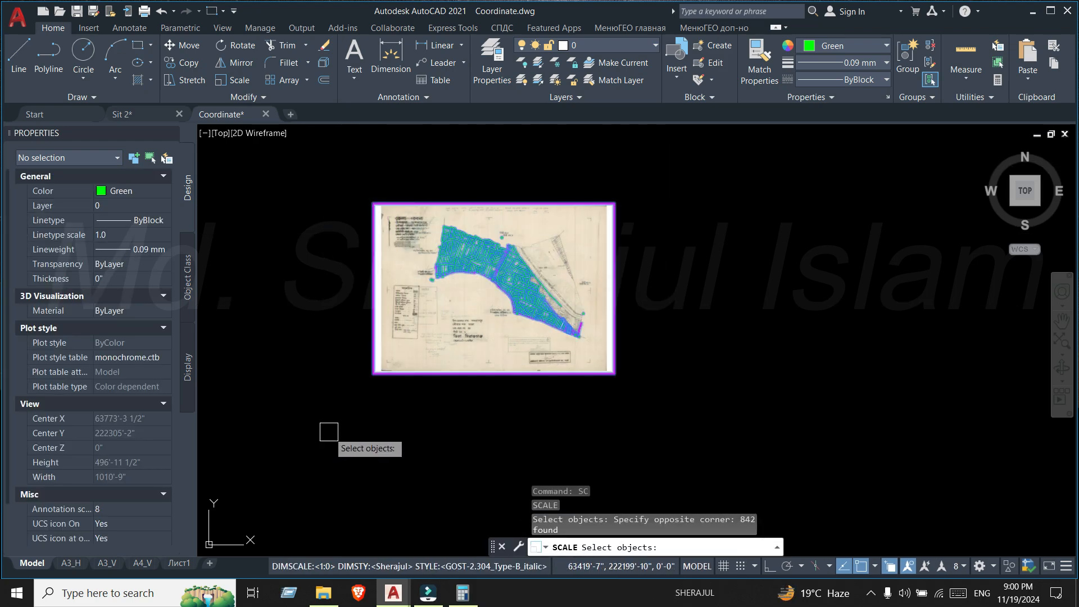
pyautogui.press('Return')
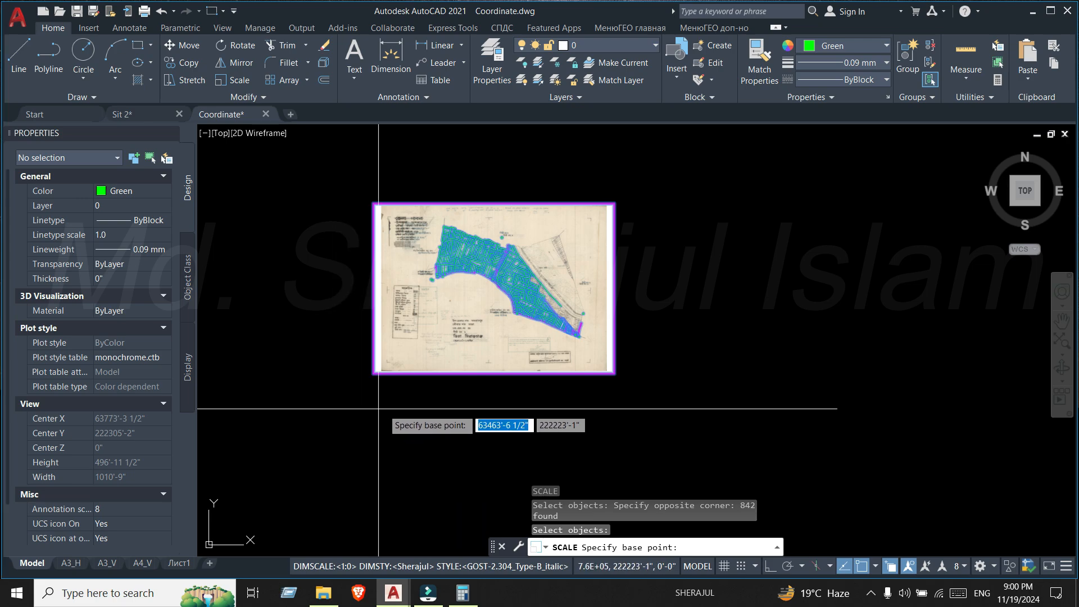
pyautogui.click(374, 373)
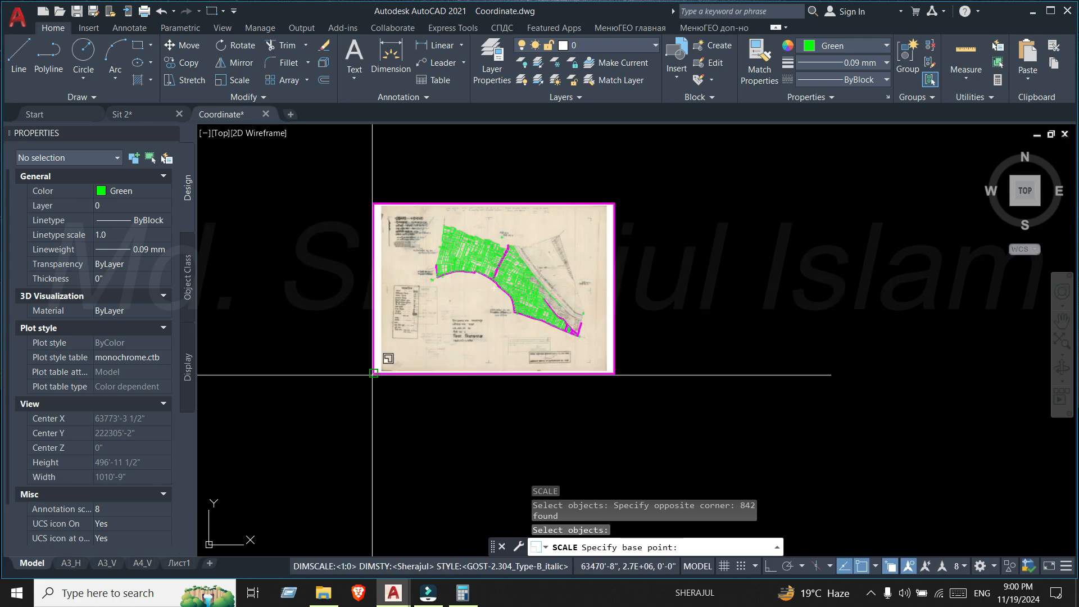
pyautogui.click(374, 373)
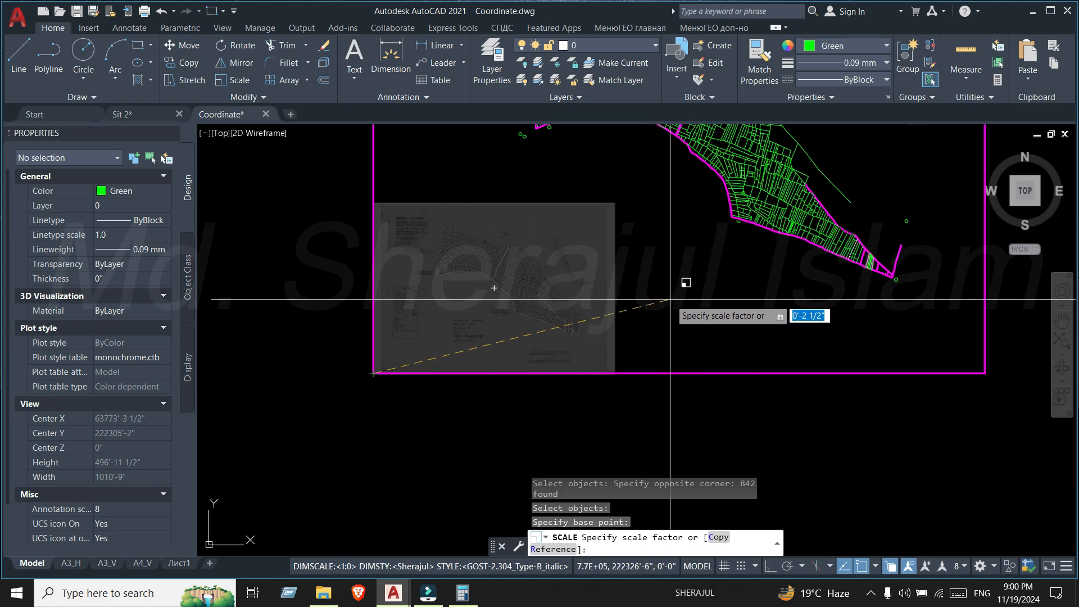
pyautogui.click(461, 594)
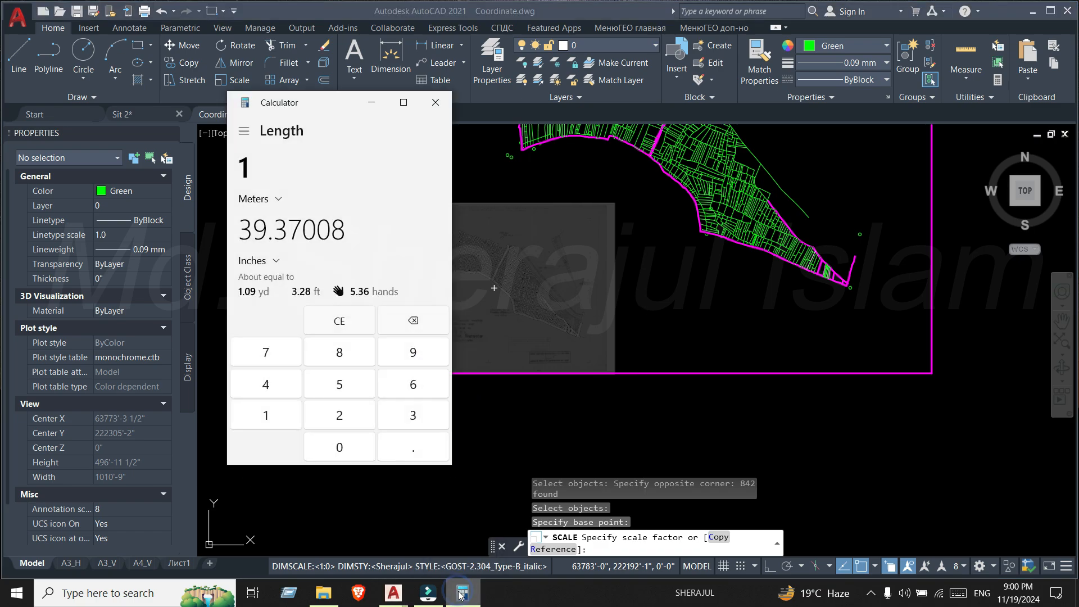
pyautogui.click(461, 595)
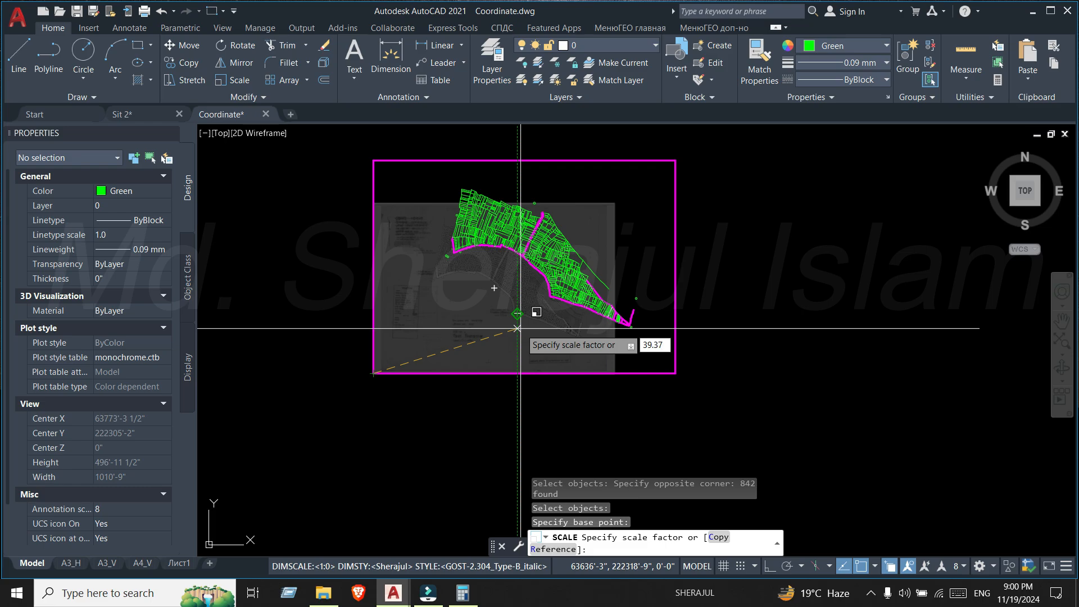
pyautogui.press('Return')
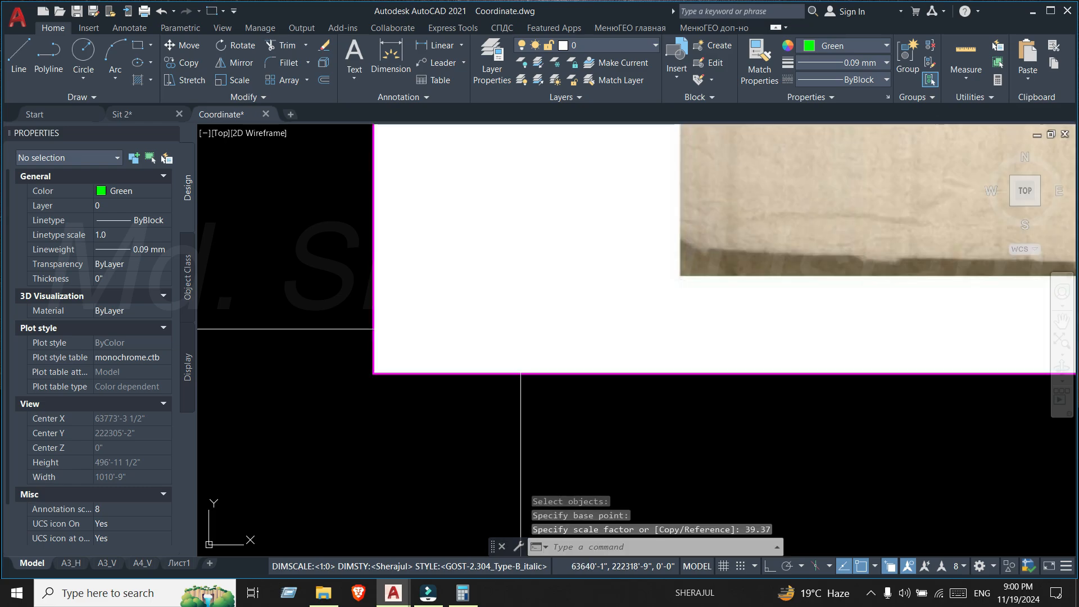
pyautogui.scroll(-10, 520, 373)
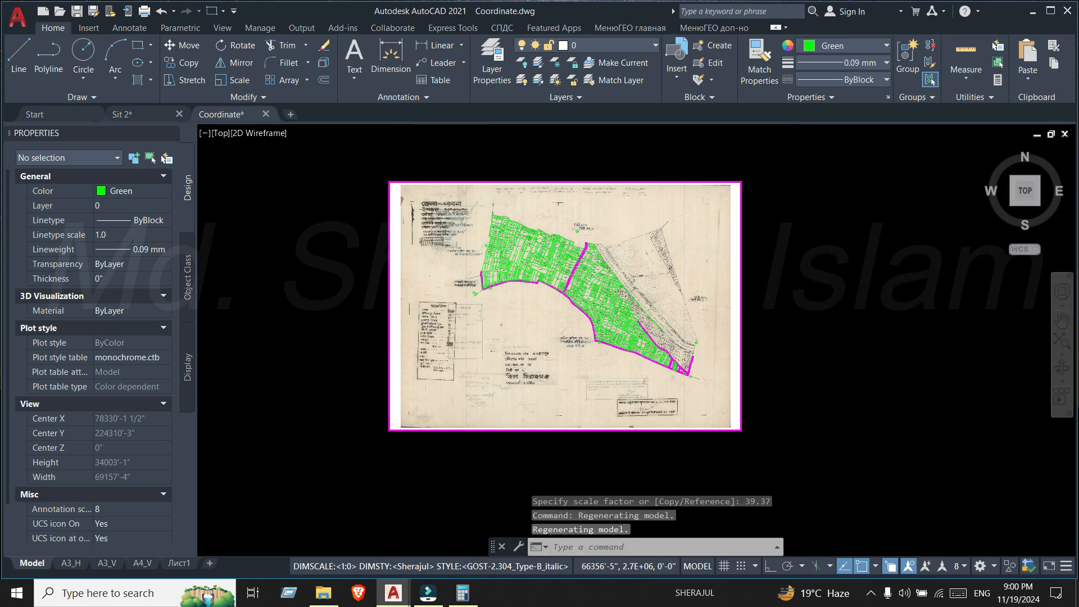
# - Place a horizontal linear dimension across the printed scale bar, from its left edge line to its right edge line
pyautogui.scroll(12, 480, 285)
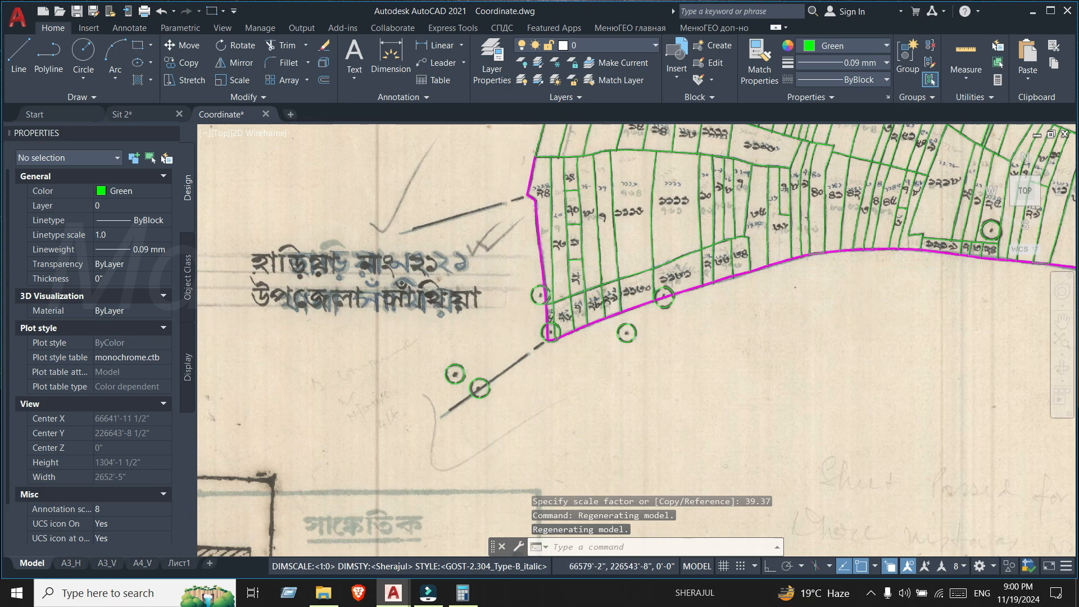
pyautogui.scroll(-10, 456, 252)
pyautogui.scroll(15, 457, 253)
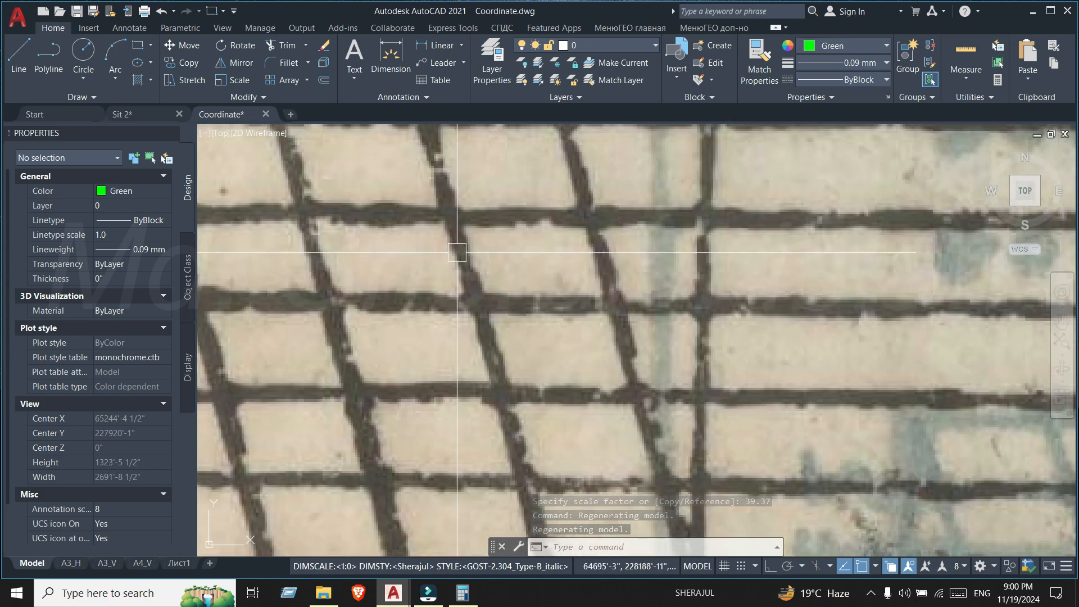
pyautogui.scroll(-7, 456, 252)
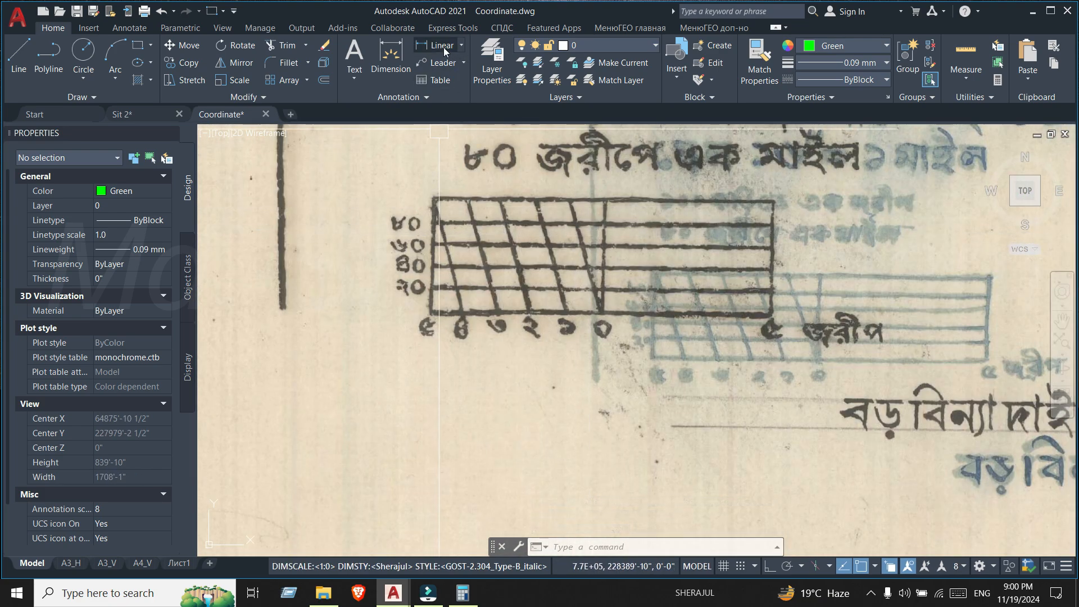
pyautogui.click(442, 46)
pyautogui.scroll(12, 432, 258)
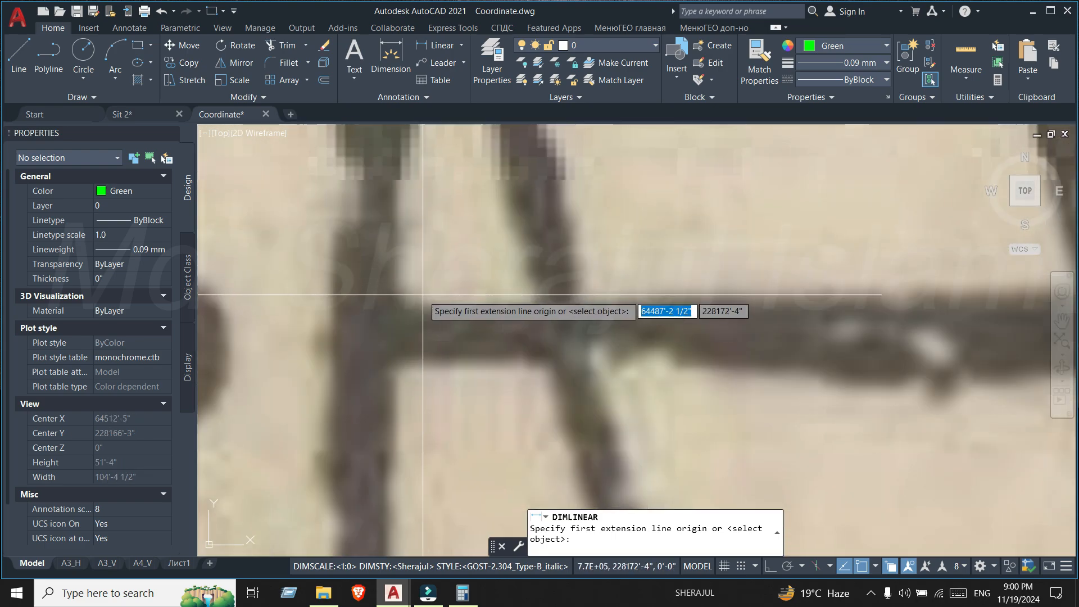
pyautogui.click(374, 321)
pyautogui.scroll(-10, 348, 289)
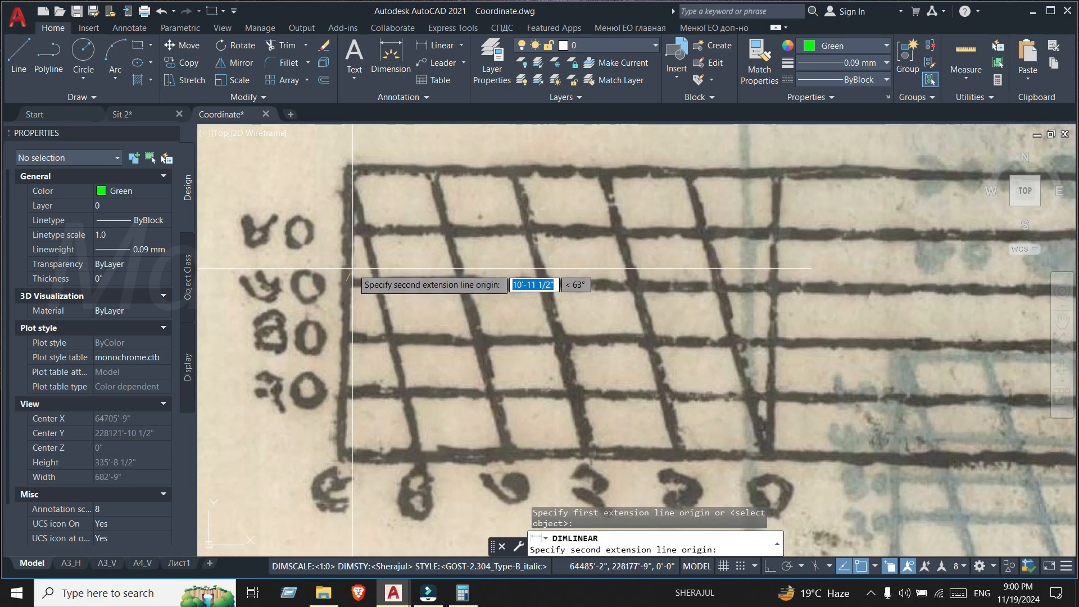
pyautogui.scroll(12, 747, 307)
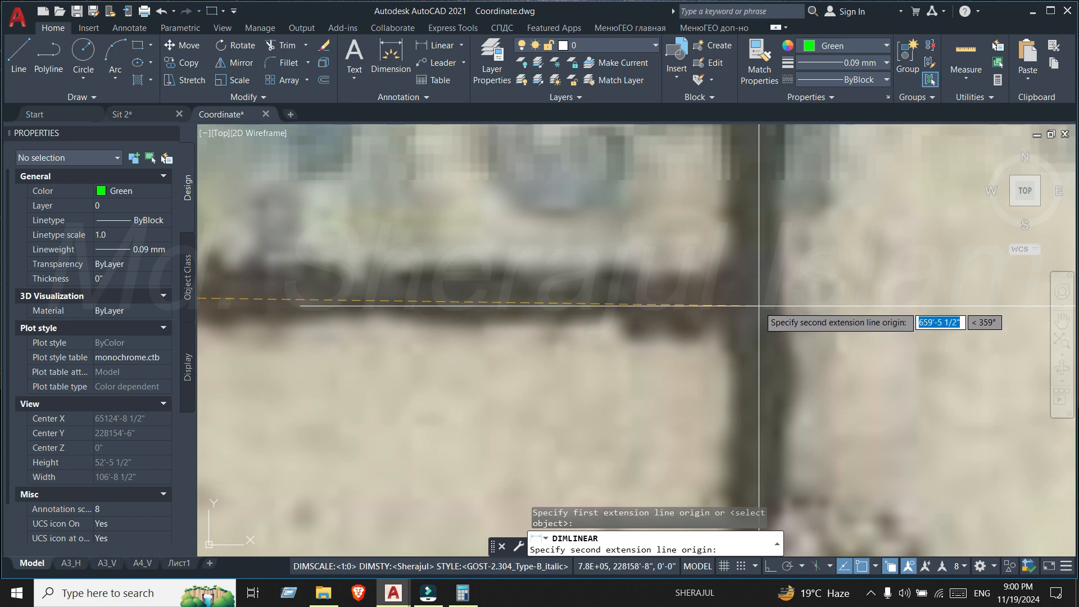
pyautogui.click(756, 304)
pyautogui.scroll(-2, 731, 307)
pyautogui.rightClick(699, 312)
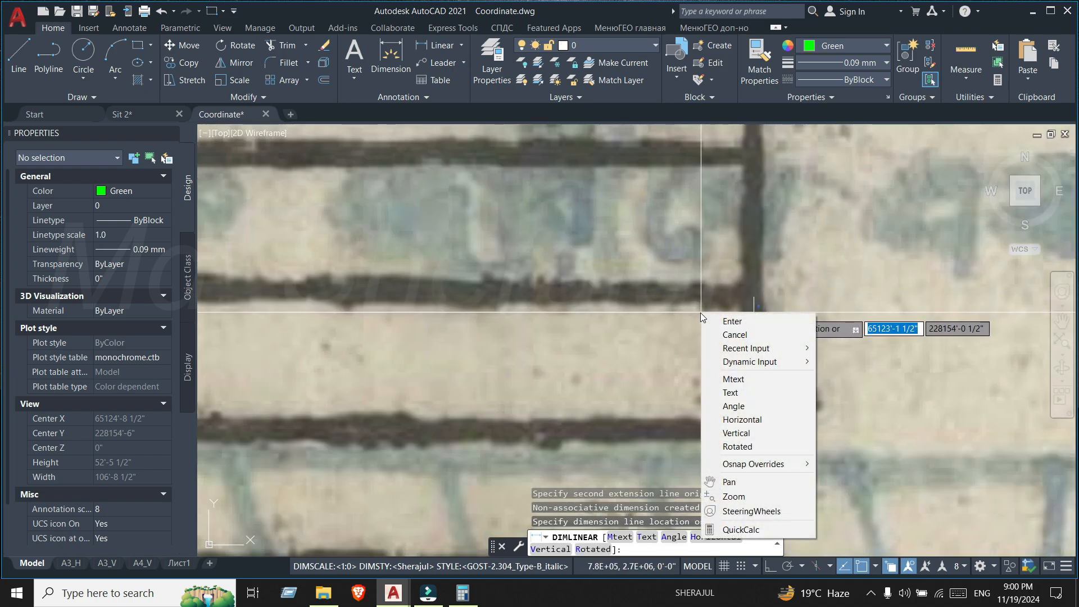
pyautogui.click(616, 367)
pyautogui.click(608, 369)
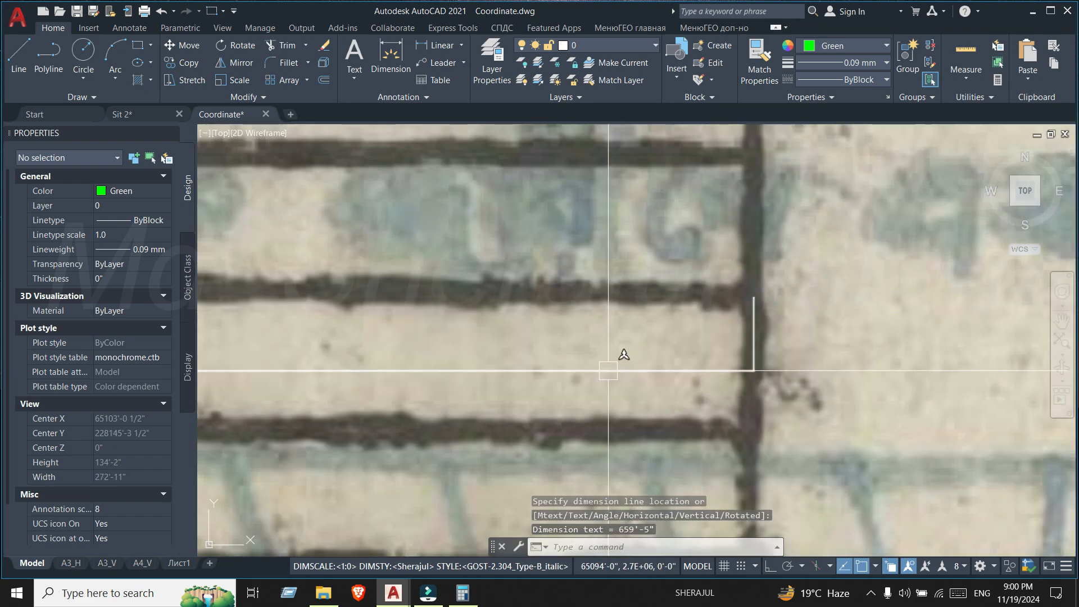
# - Set the text height of the scale bar dimension to 6 and inspect its dimension text up close
pyautogui.scroll(-5, 612, 331)
pyautogui.click(355, 336)
pyautogui.moveTo(358, 317); pyautogui.dragTo(512, 298, button='middle')
pyautogui.scroll(5, 422, 331)
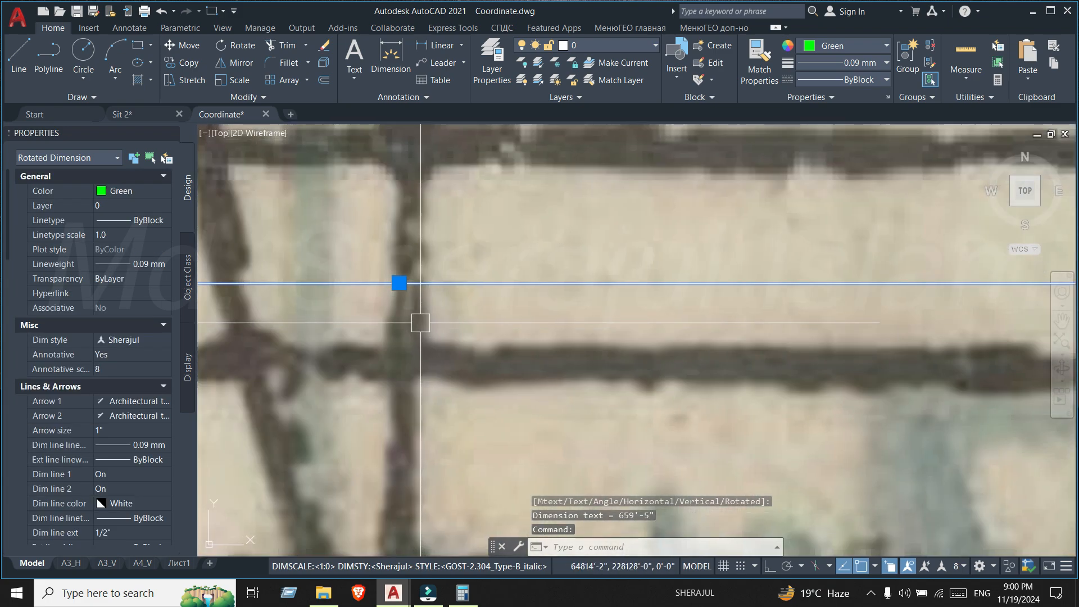
pyautogui.scroll(-6, 73, 388)
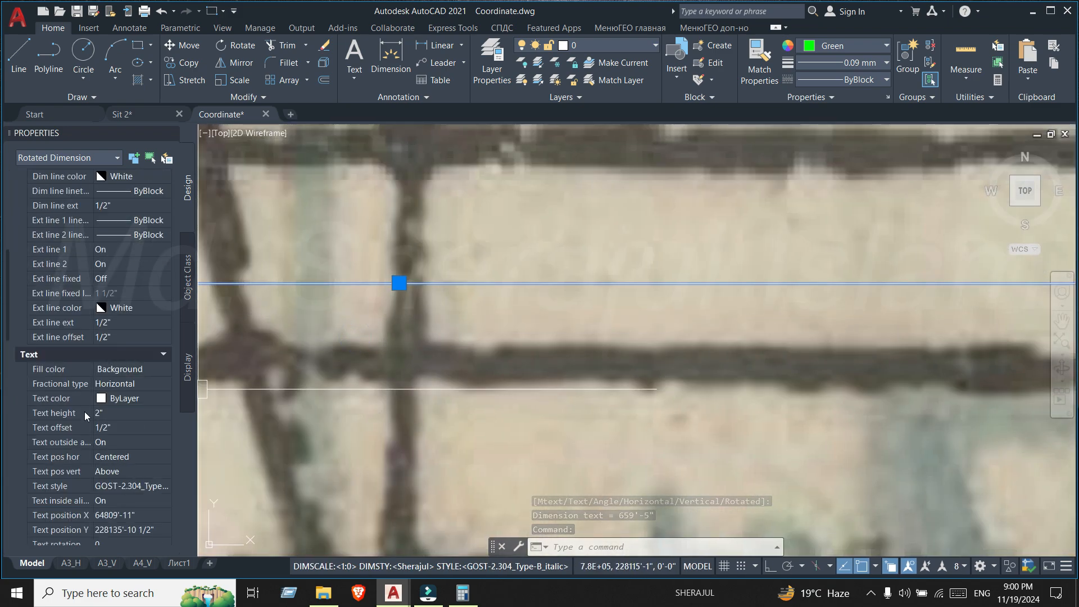
pyautogui.click(74, 415)
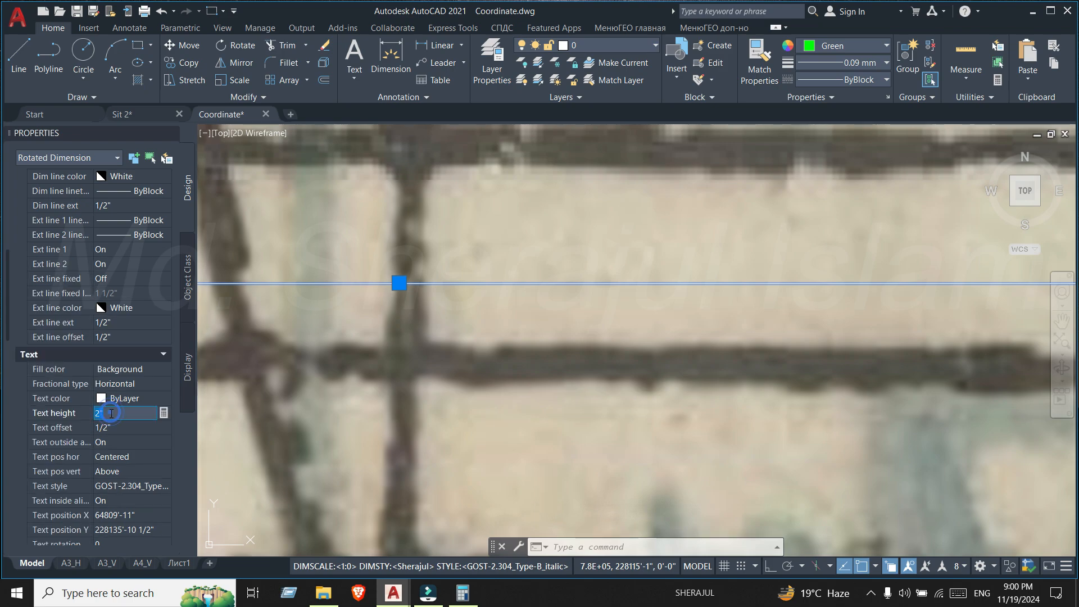
pyautogui.write('6')
pyautogui.press('Return')
pyautogui.press('Escape')
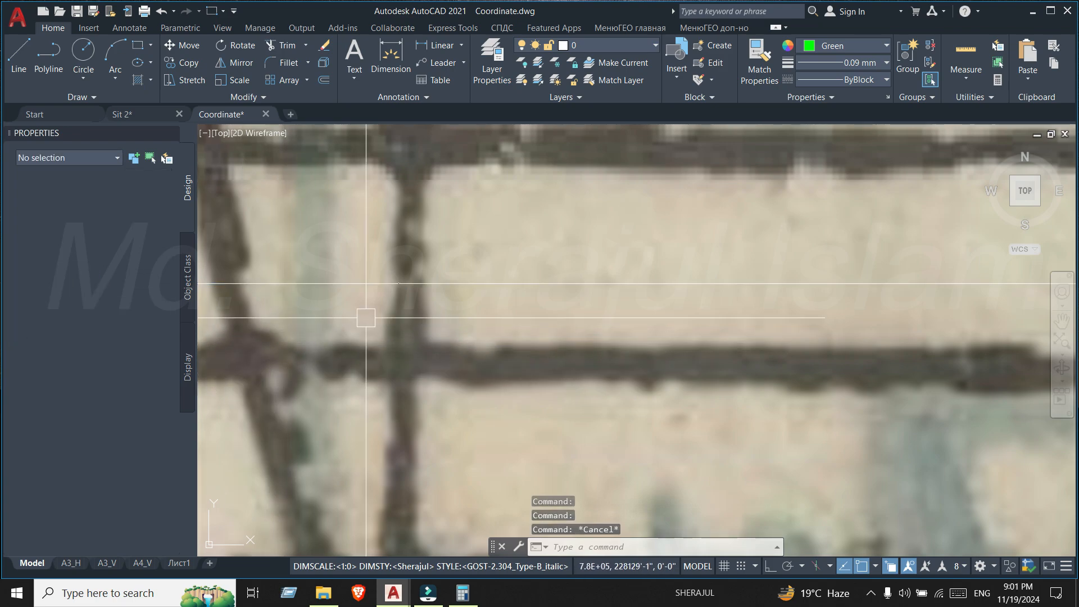
pyautogui.scroll(4, 421, 284)
pyautogui.click(419, 288)
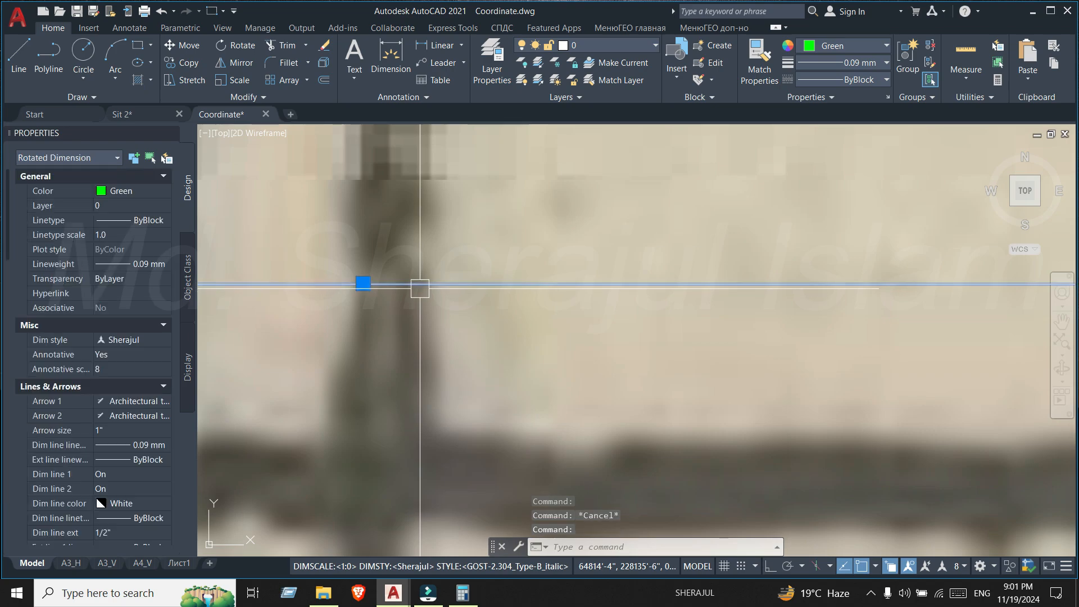
pyautogui.scroll(5, 427, 285)
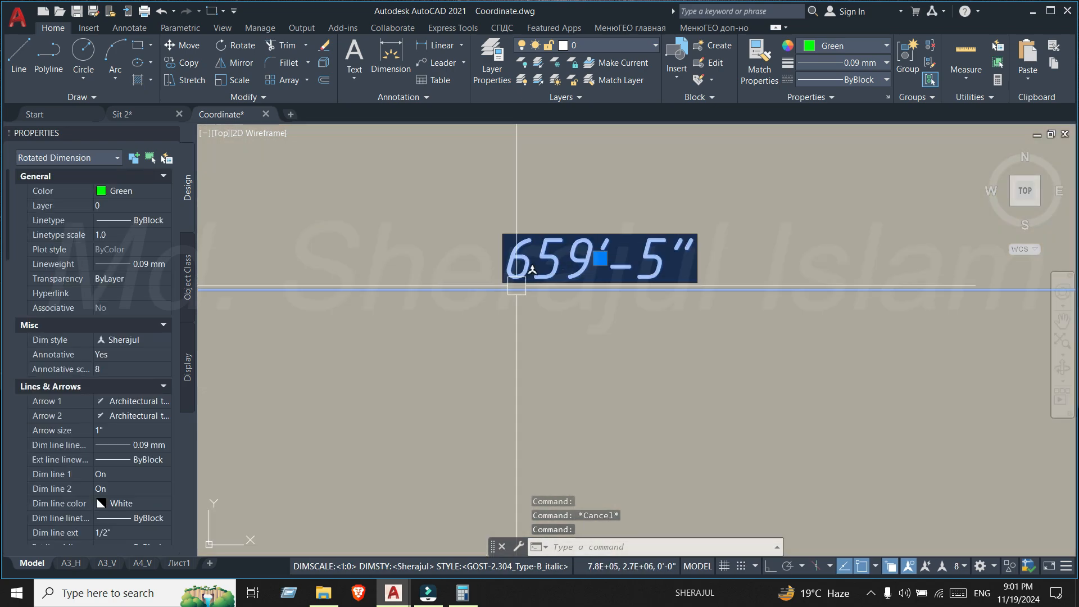
pyautogui.press('Escape')
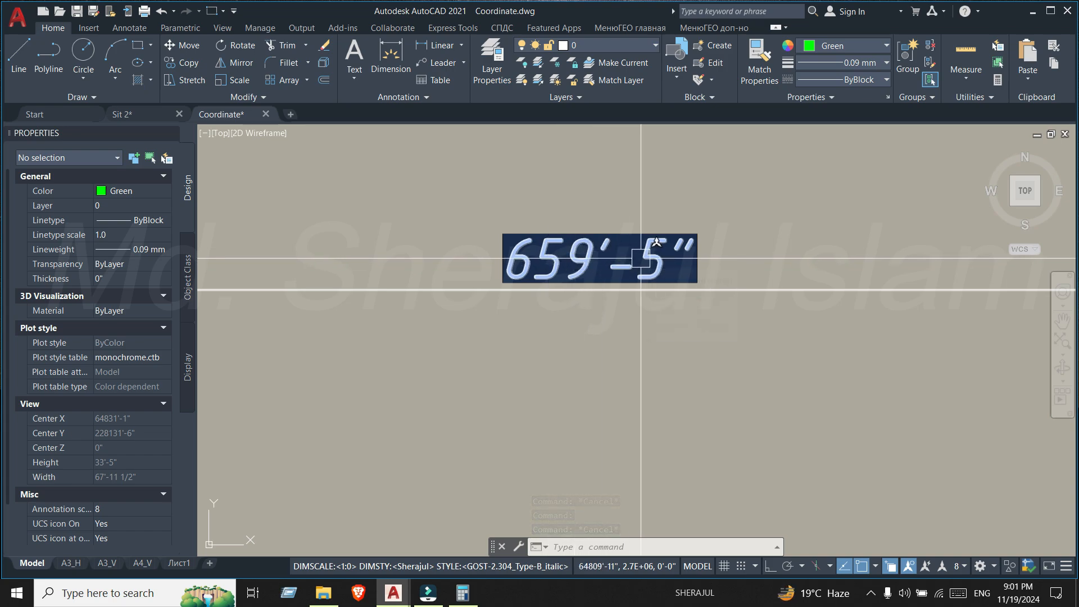
# - Place an aligned dimension along the southern magenta boundary of the narrow plots divided by three green lines, from one side line's corner to the other
pyautogui.scroll(-5, 564, 259)
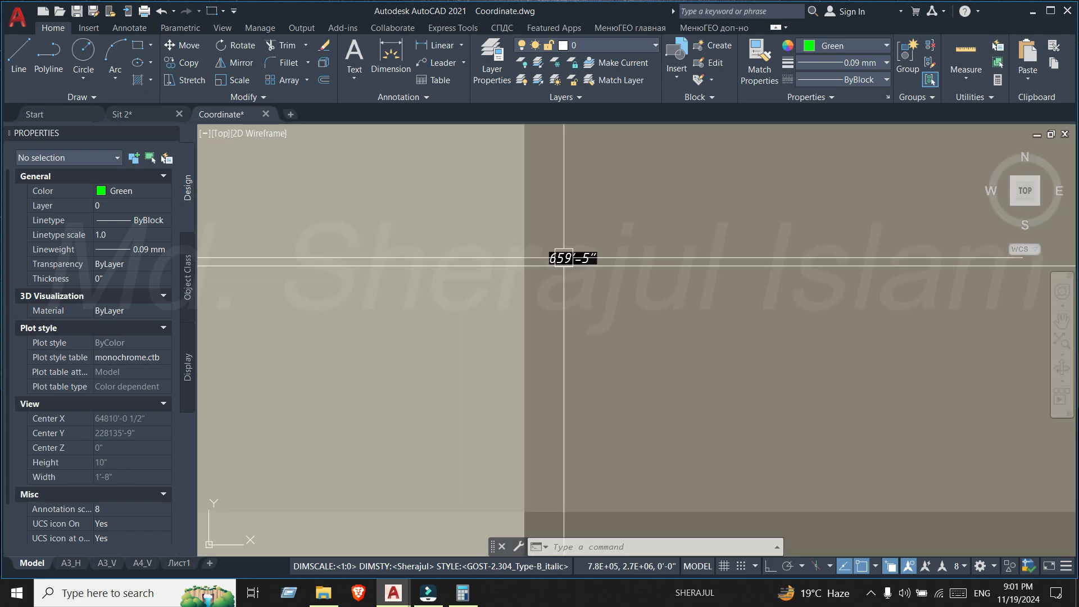
pyautogui.scroll(-15, 511, 247)
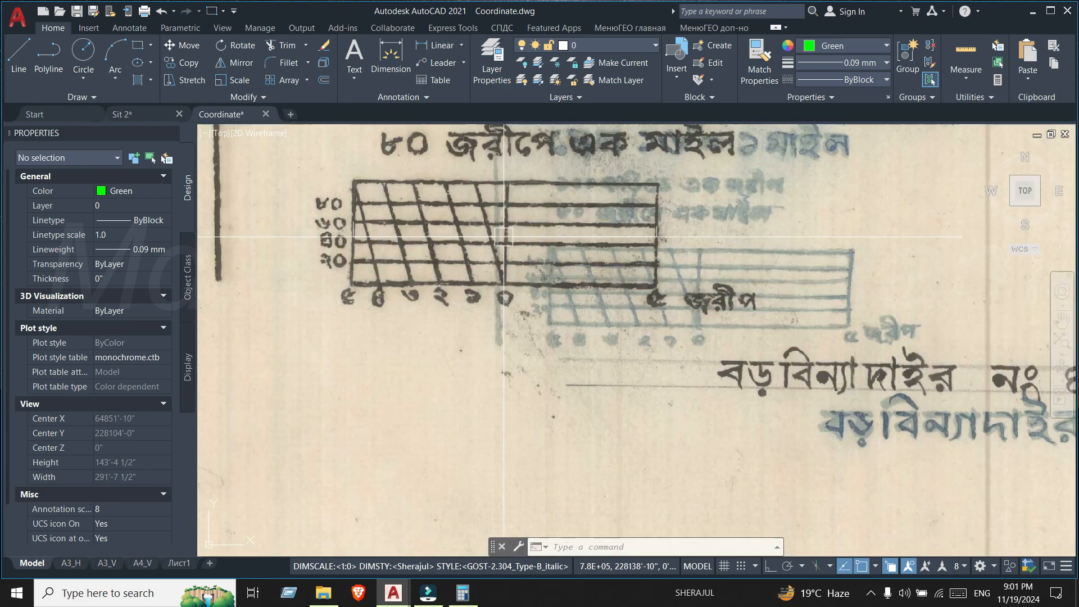
pyautogui.scroll(-20, 503, 237)
pyautogui.scroll(10, 616, 310)
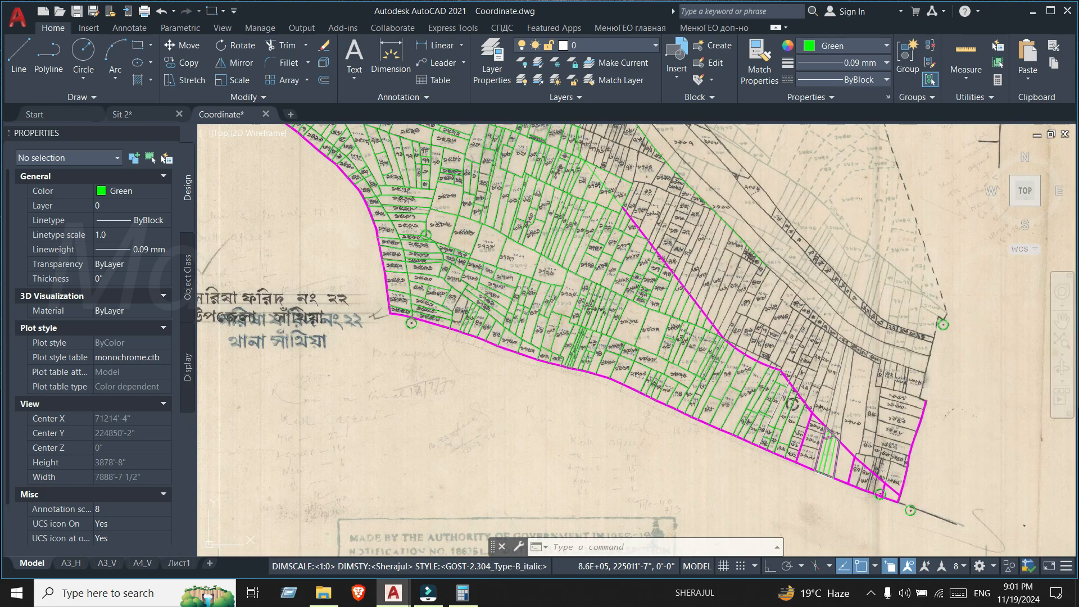
pyautogui.scroll(8, 843, 496)
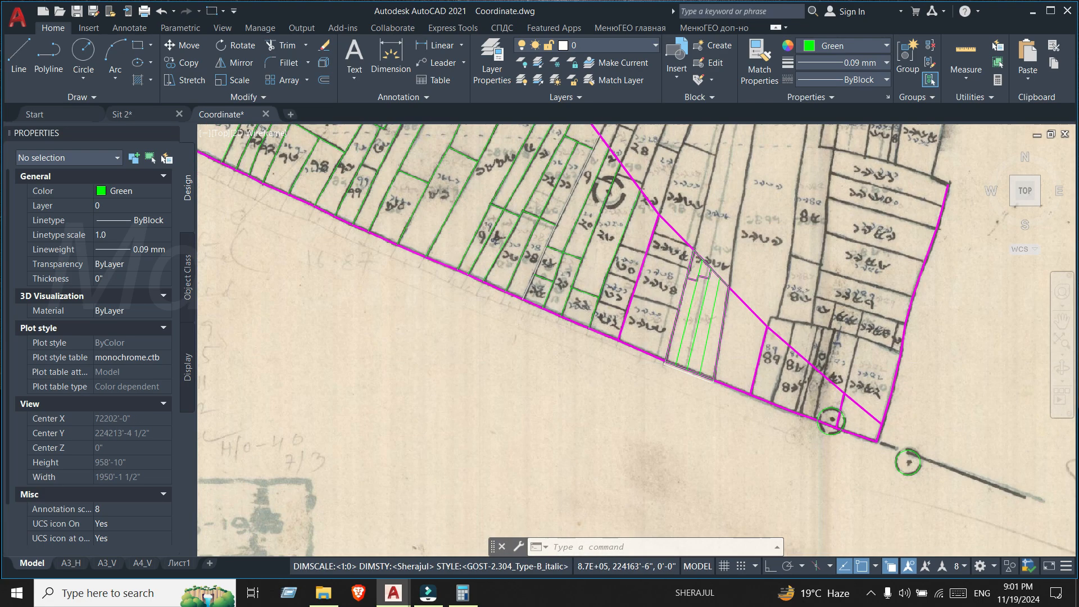
pyautogui.scroll(7, 636, 372)
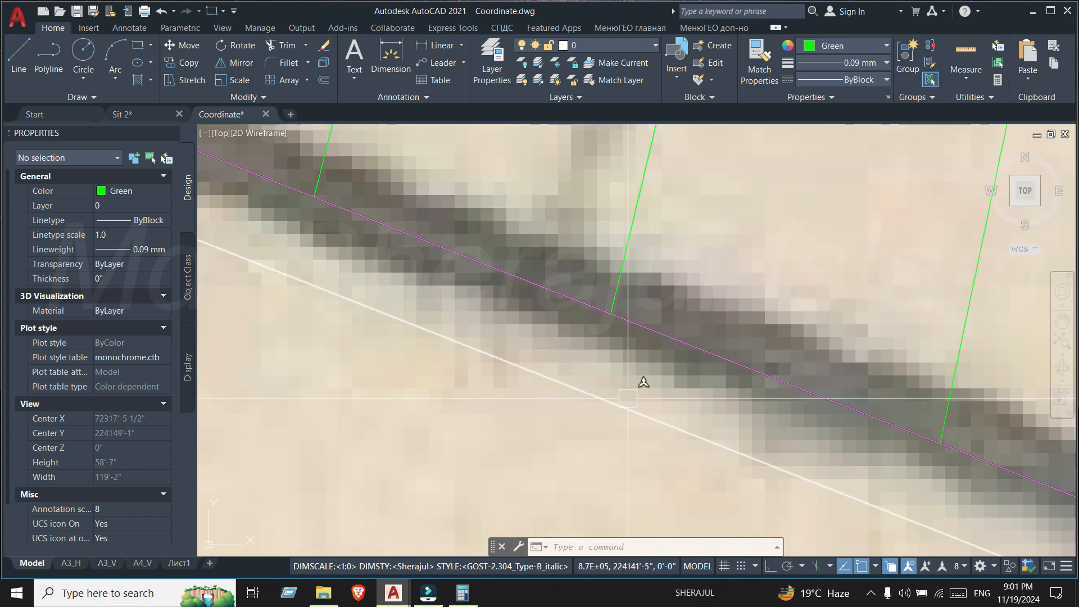
pyautogui.scroll(-3, 669, 368)
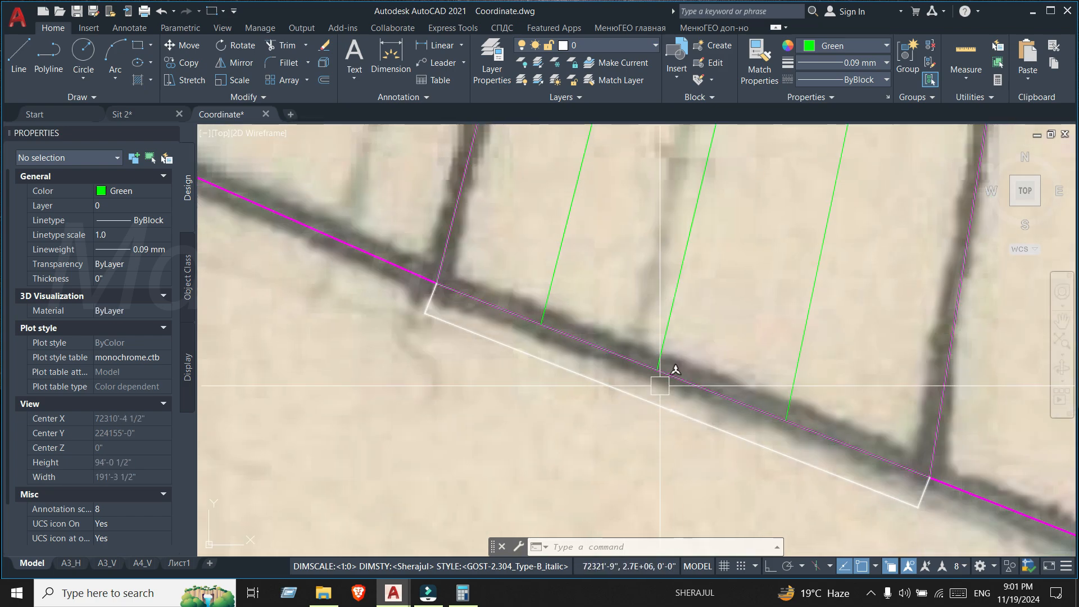
pyautogui.click(462, 46)
pyautogui.click(482, 96)
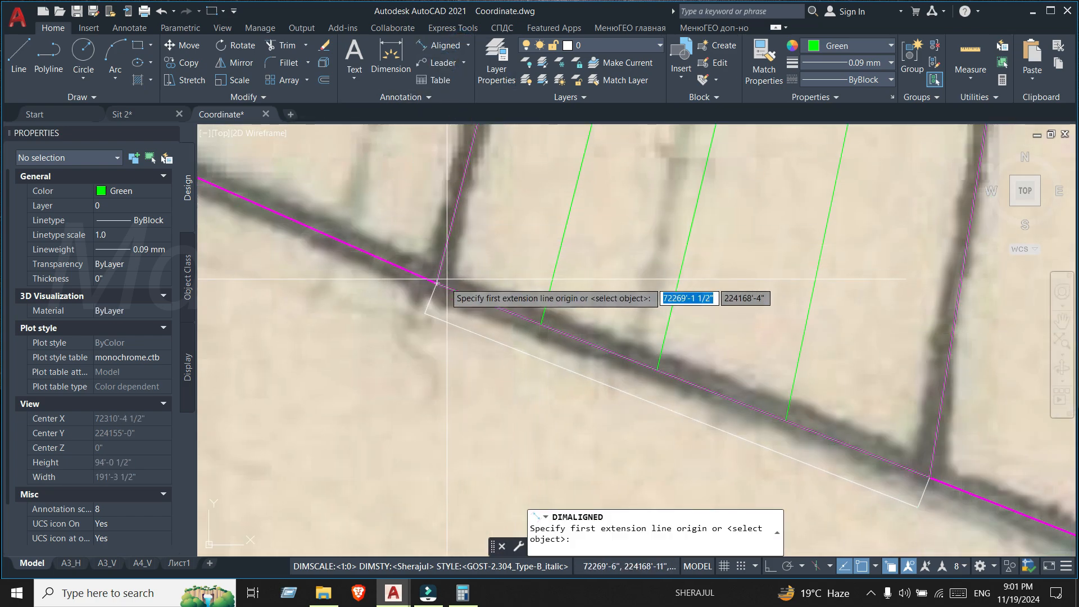
pyautogui.scroll(6, 436, 283)
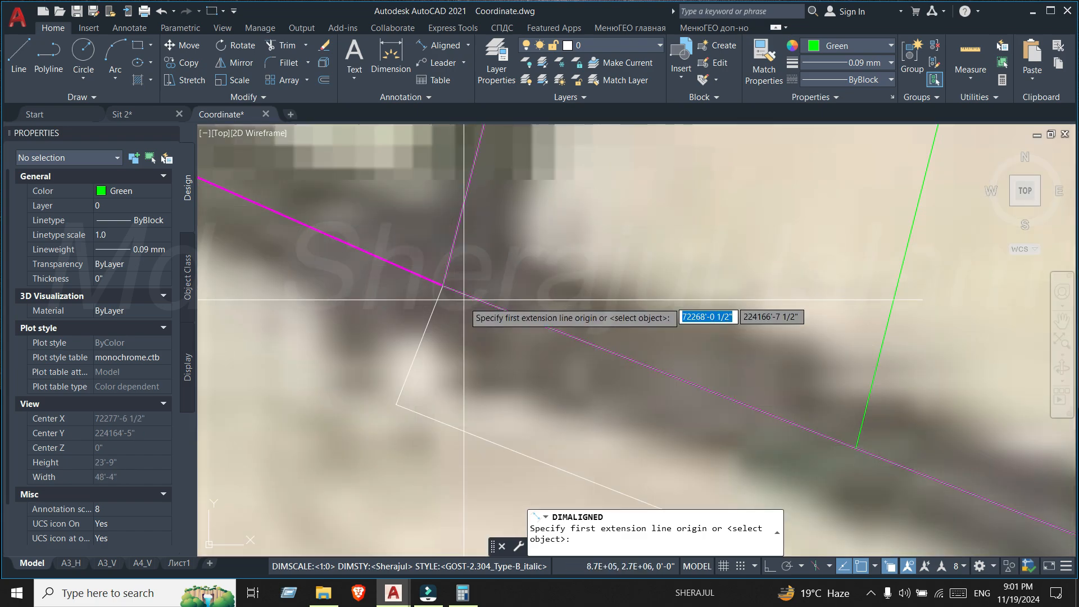
pyautogui.scroll(-2, 464, 299)
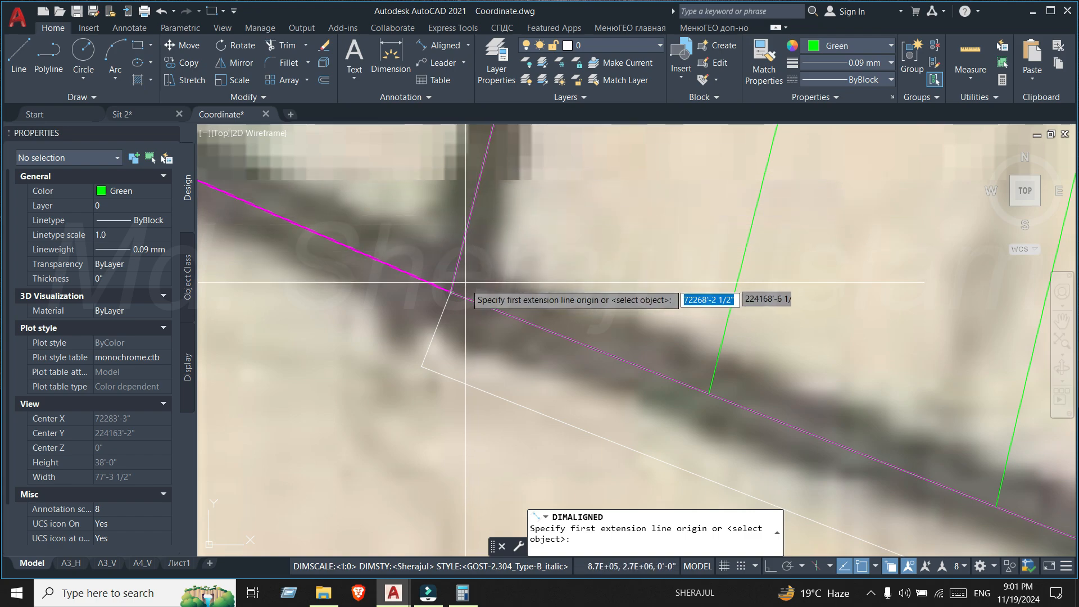
pyautogui.click(451, 291)
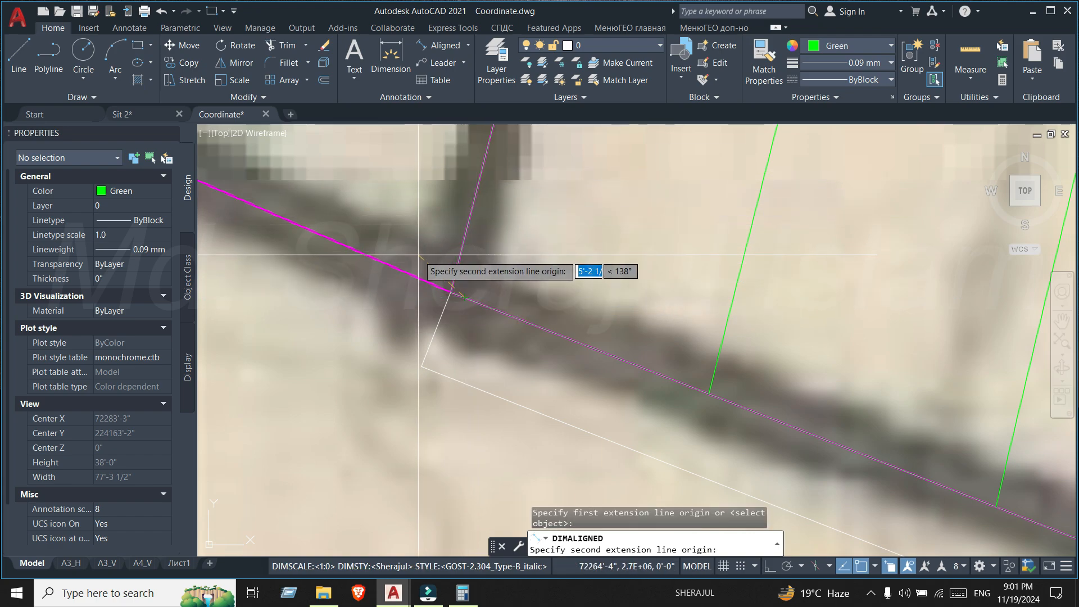
pyautogui.scroll(-8, 417, 252)
pyautogui.scroll(10, 554, 310)
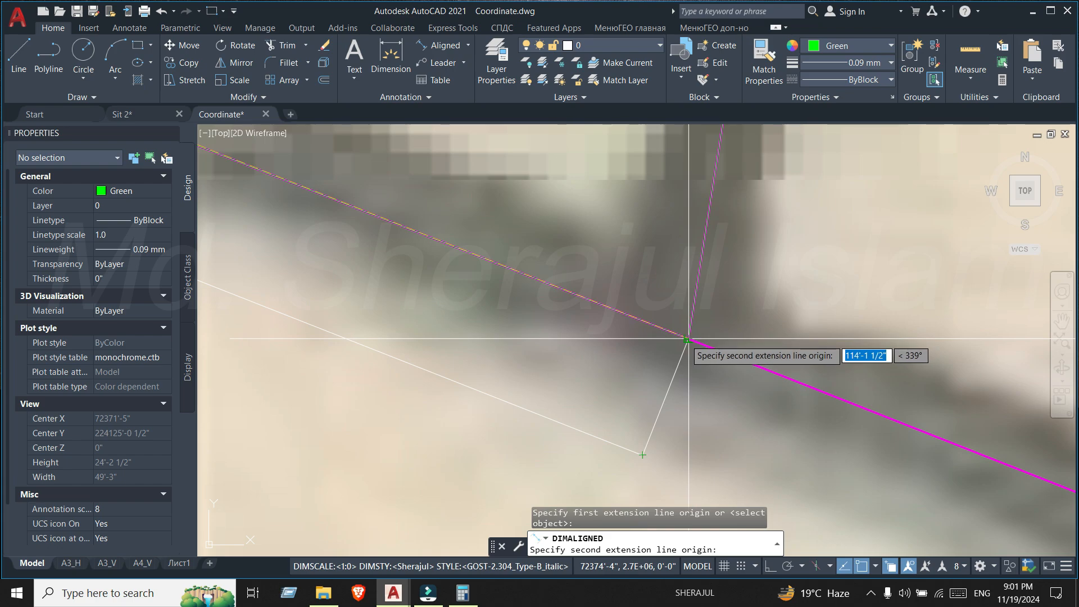
pyautogui.click(688, 339)
pyautogui.scroll(-4, 688, 339)
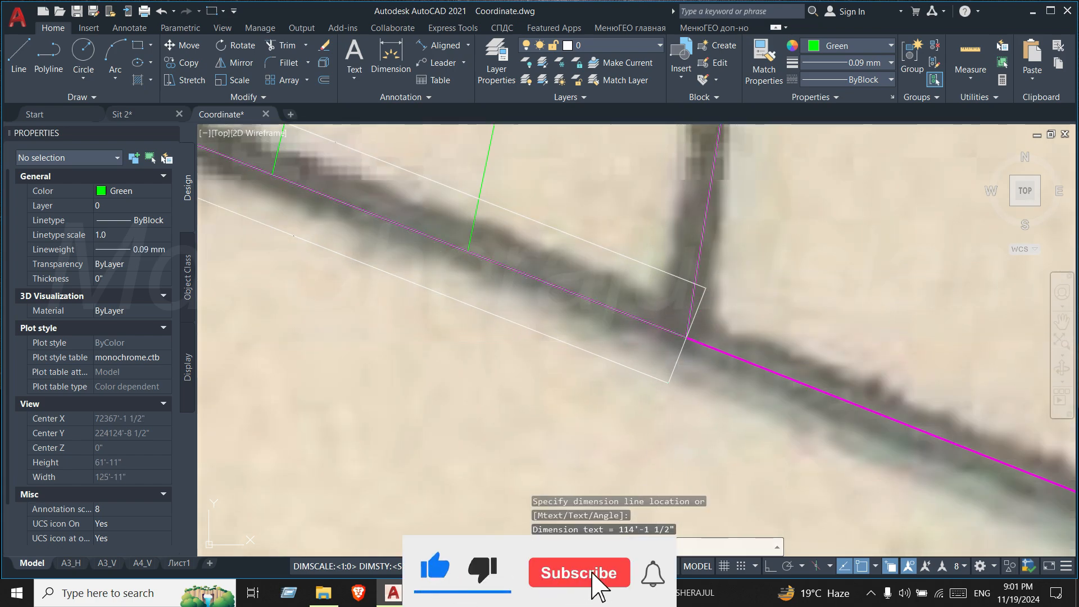
# - Select the new aligned dimension on the plot boundary and examine its dimension text up close
pyautogui.click(635, 261)
pyautogui.scroll(-4, 637, 303)
pyautogui.scroll(6, 514, 246)
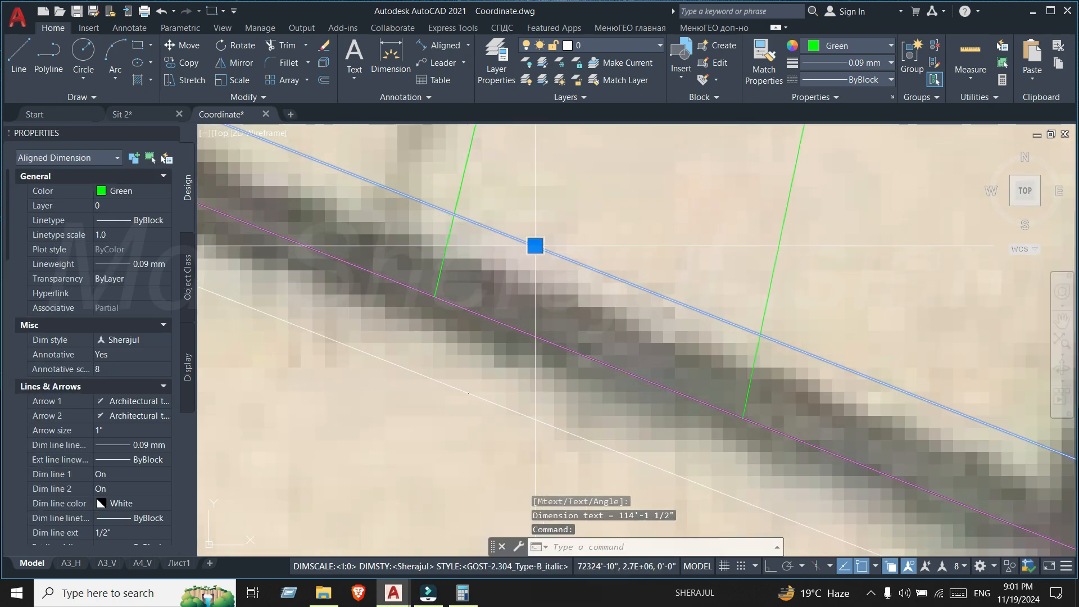
pyautogui.scroll(8, 535, 246)
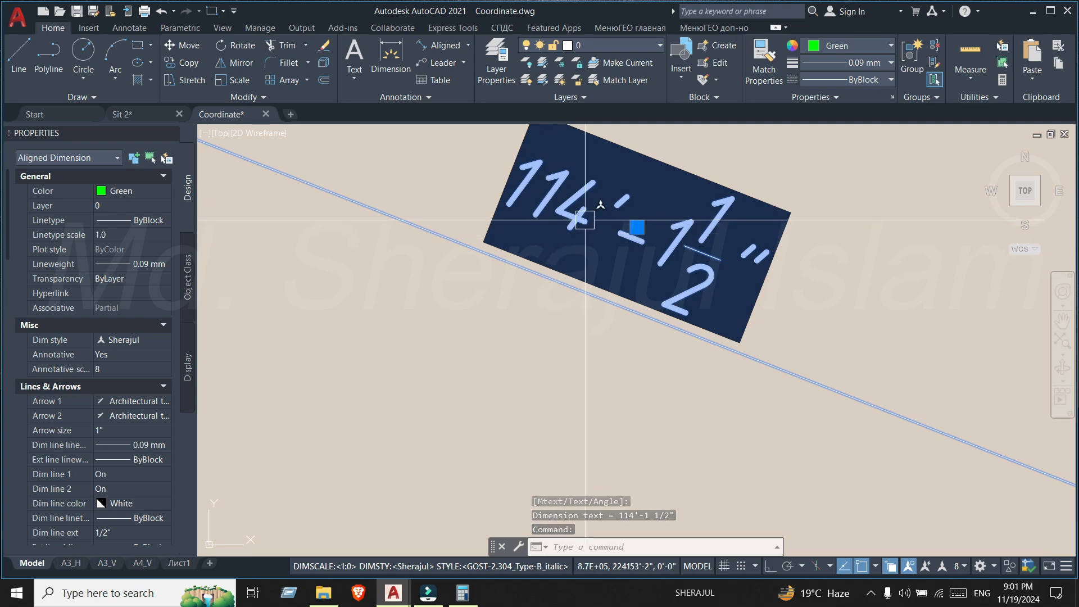
pyautogui.moveTo(585, 219); pyautogui.dragTo(578, 272, button='middle')
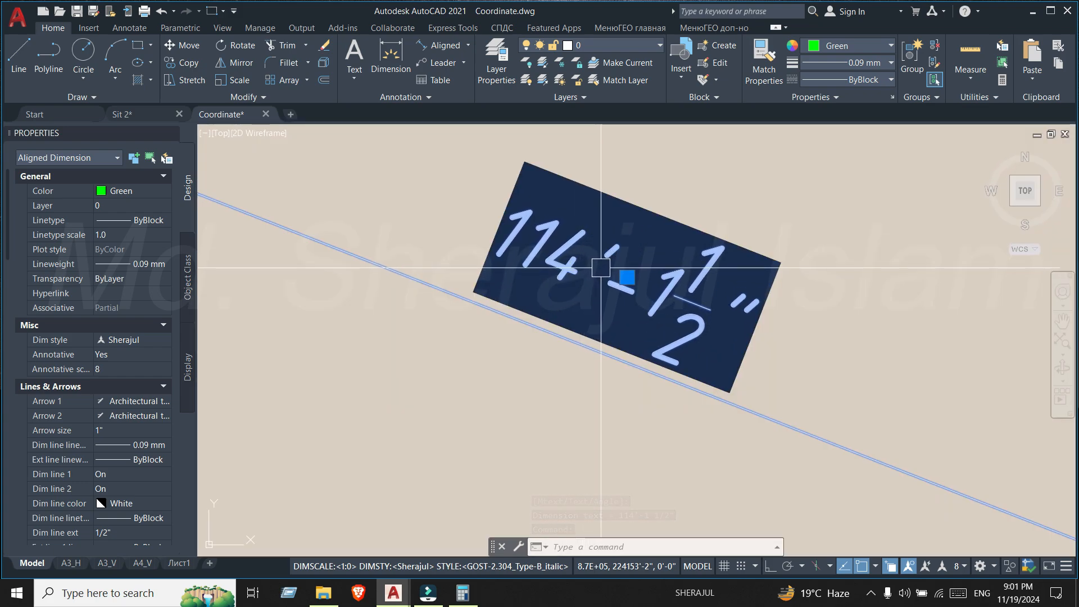
pyautogui.scroll(-5, 656, 273)
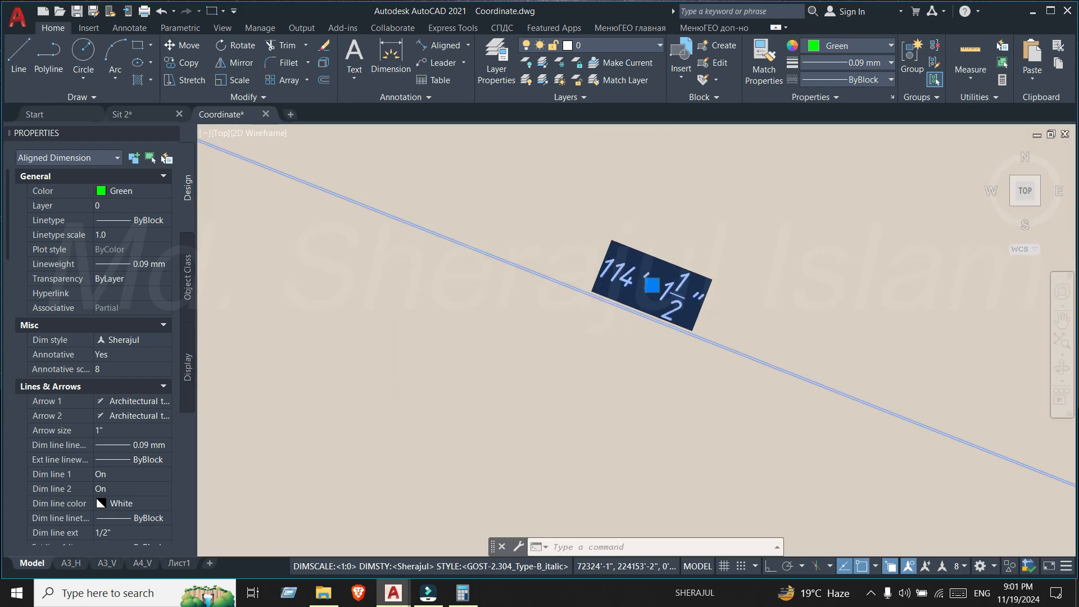
# - Delete the aligned dimension on the southern plot boundary
pyautogui.press('Escape')
pyautogui.click(660, 292)
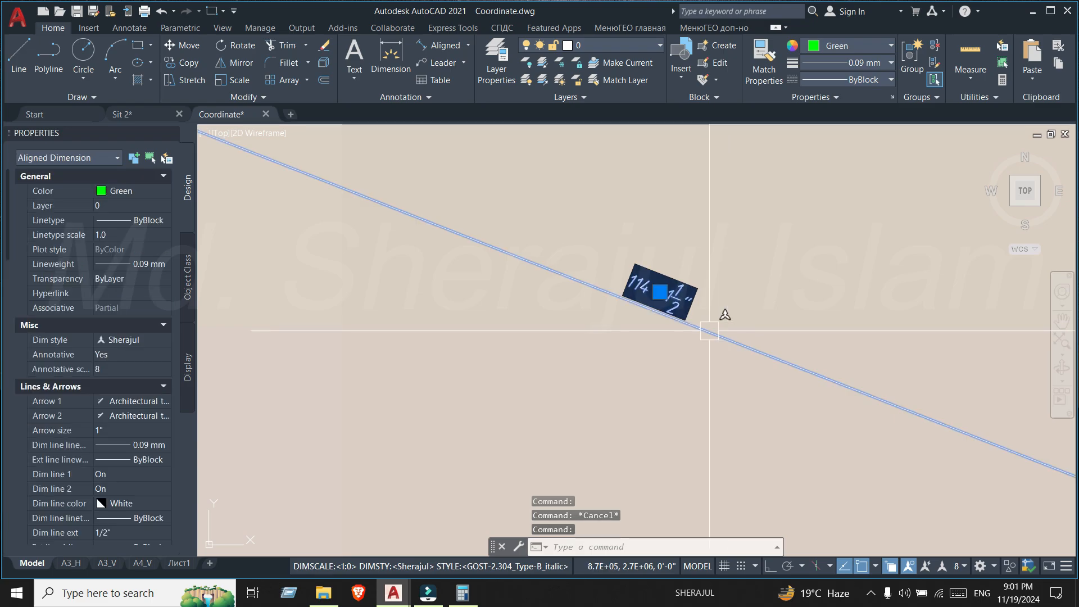
pyautogui.press('Delete')
# - Examine the scaled map sheet, including its green plot linework, magenta boundaries and printed scale bar
pyautogui.scroll(8, 710, 330)
pyautogui.scroll(-10, 620, 284)
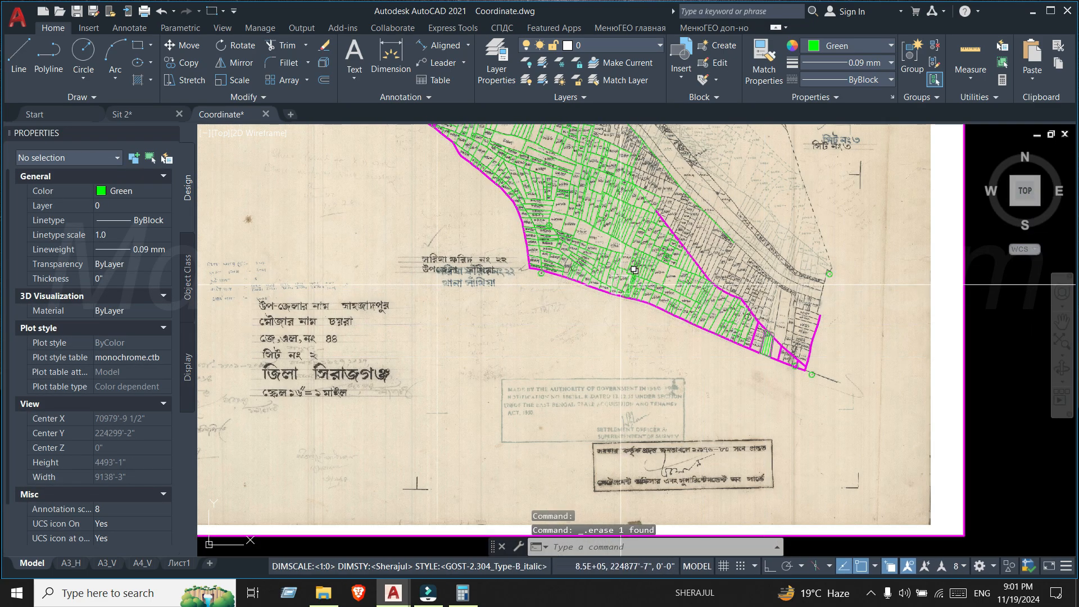
pyautogui.moveTo(620, 284); pyautogui.dragTo(763, 362, button='middle')
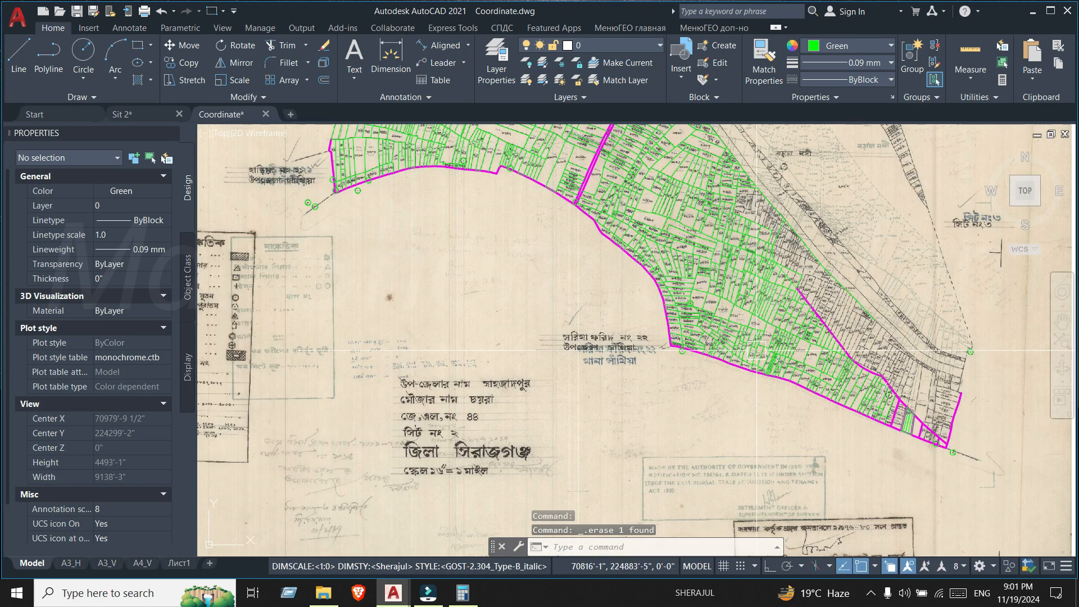
pyautogui.moveTo(412, 238); pyautogui.dragTo(546, 310, button='middle')
pyautogui.moveTo(333, 142); pyautogui.dragTo(394, 206, button='middle')
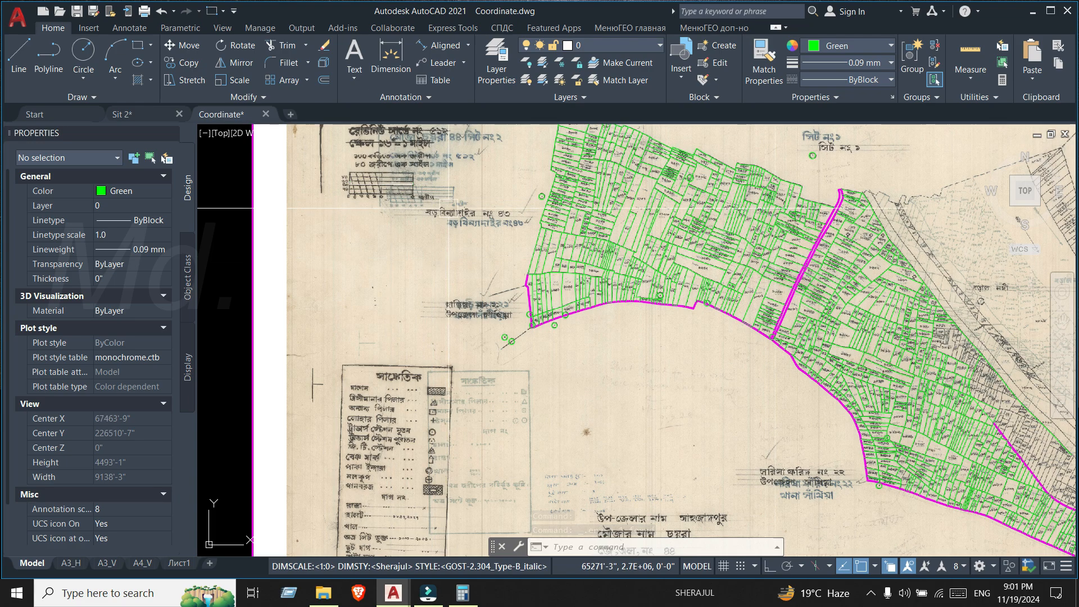
pyautogui.scroll(-6, 618, 315)
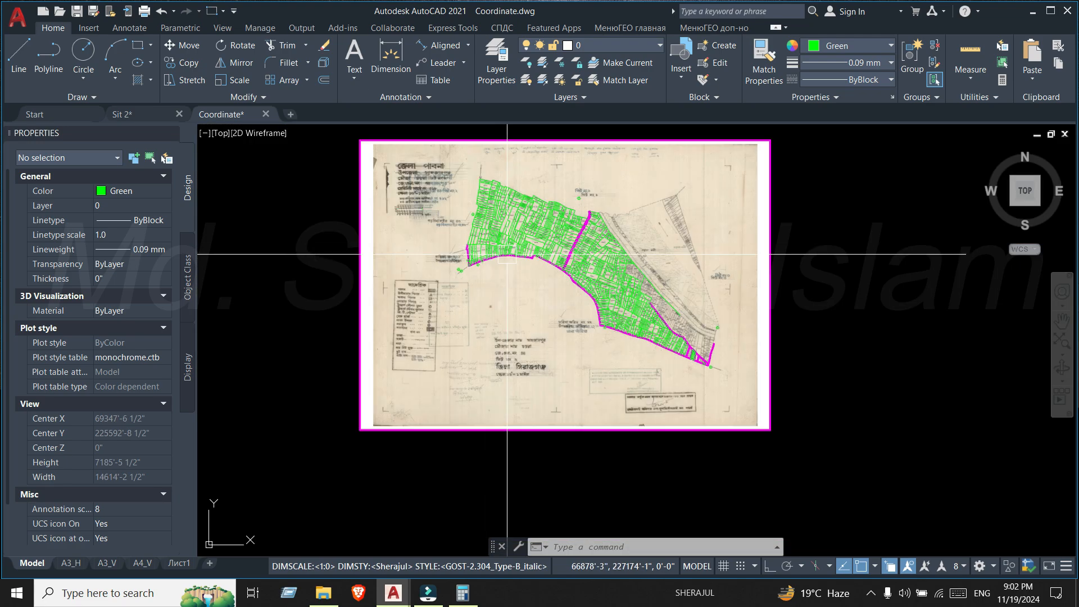
pyautogui.scroll(6, 448, 256)
pyautogui.scroll(2, 396, 202)
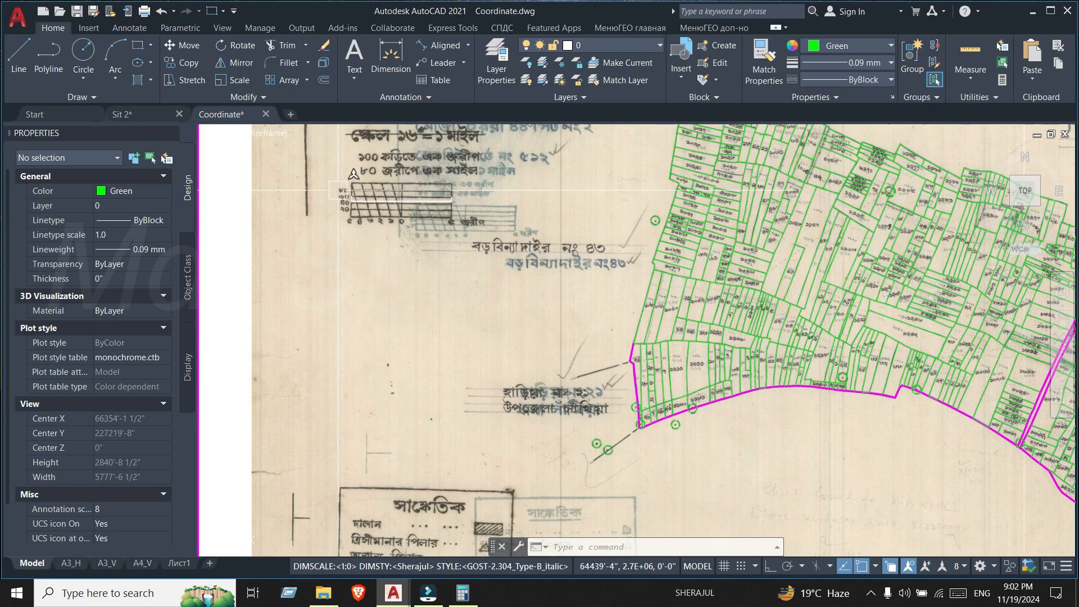
pyautogui.scroll(-4, 344, 178)
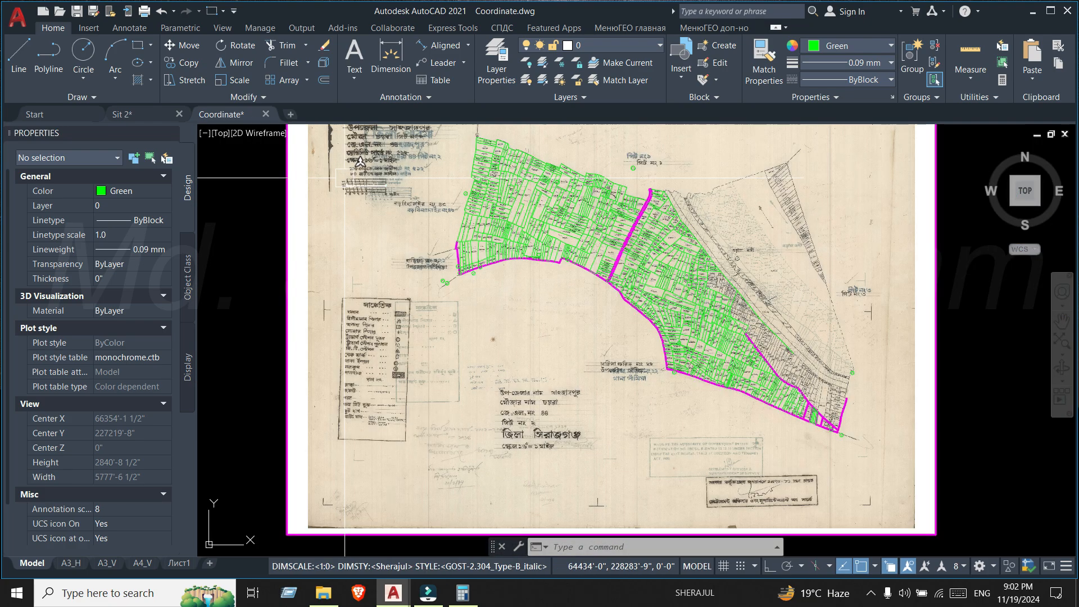
pyautogui.scroll(3, 605, 255)
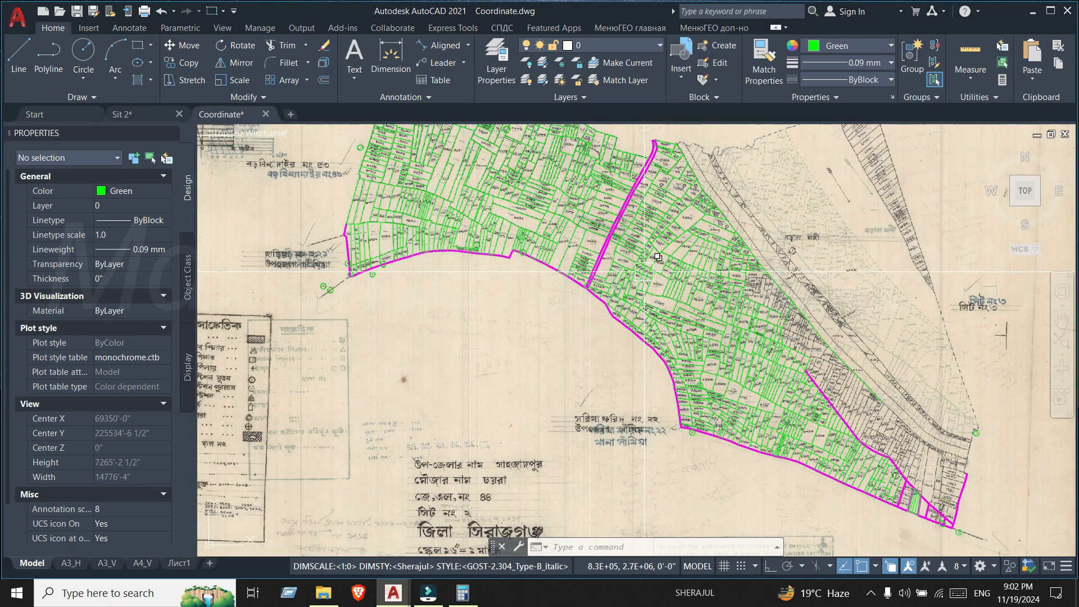
pyautogui.scroll(3, 758, 287)
pyautogui.scroll(-4, 757, 288)
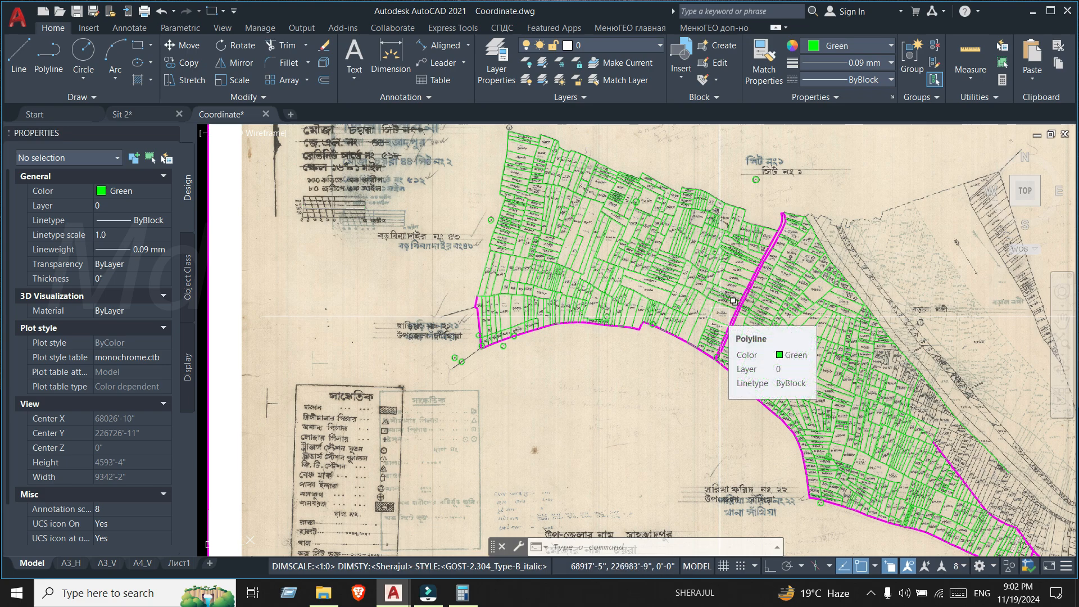
pyautogui.scroll(-4, 719, 316)
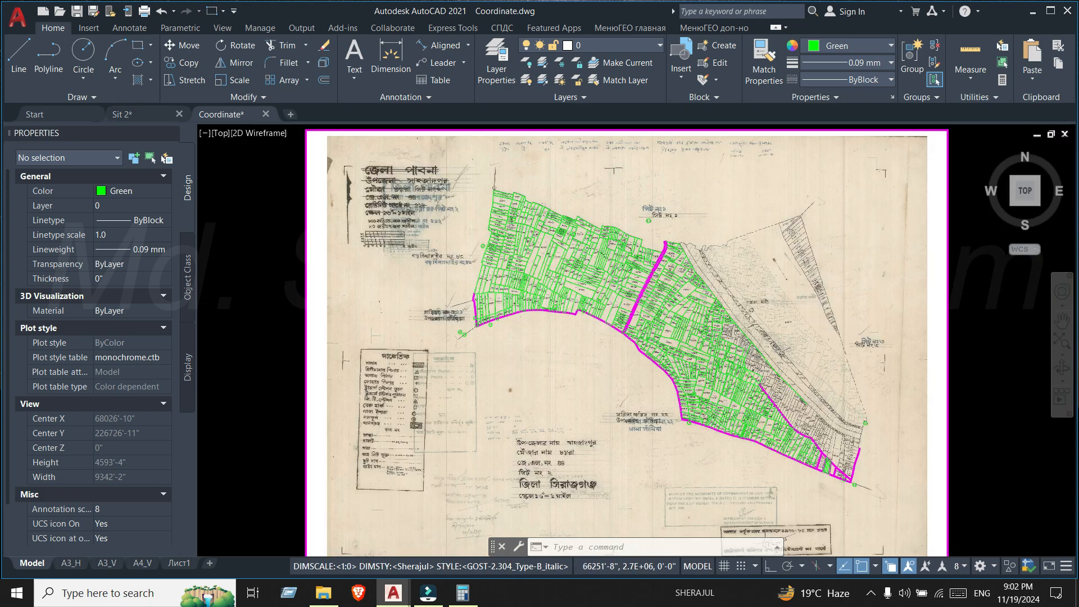
pyautogui.scroll(4, 449, 250)
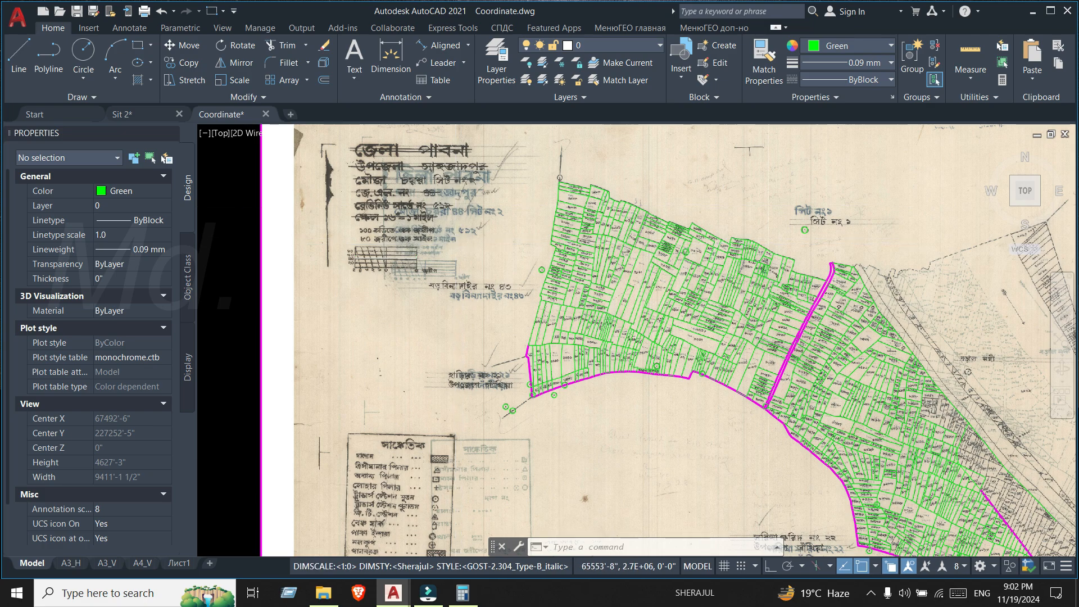
pyautogui.scroll(-4, 455, 205)
pyautogui.scroll(2, 599, 296)
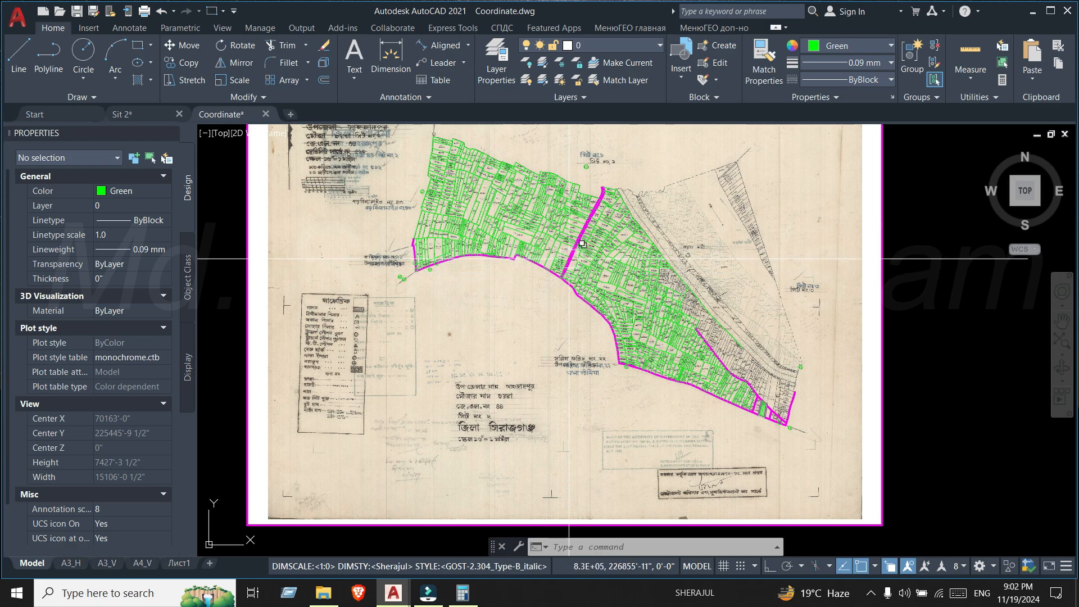
pyautogui.moveTo(569, 258); pyautogui.dragTo(587, 291, button='middle')
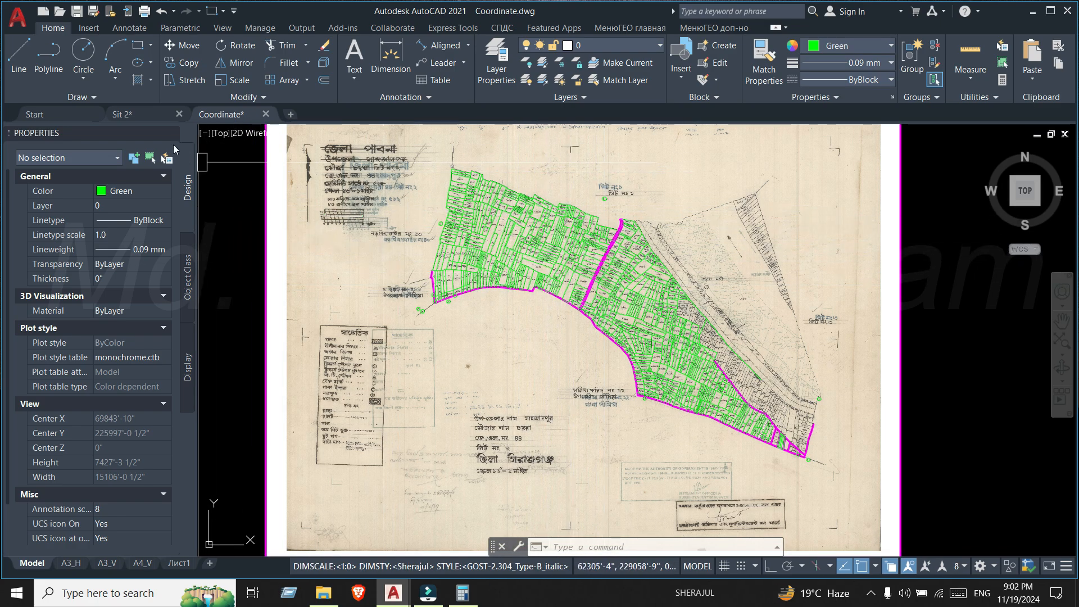
# - Switch to the Sit 2 drawing and place a horizontal linear dimension below its scale bar, spanning from the left edge line to the right edge line
pyautogui.click(142, 114)
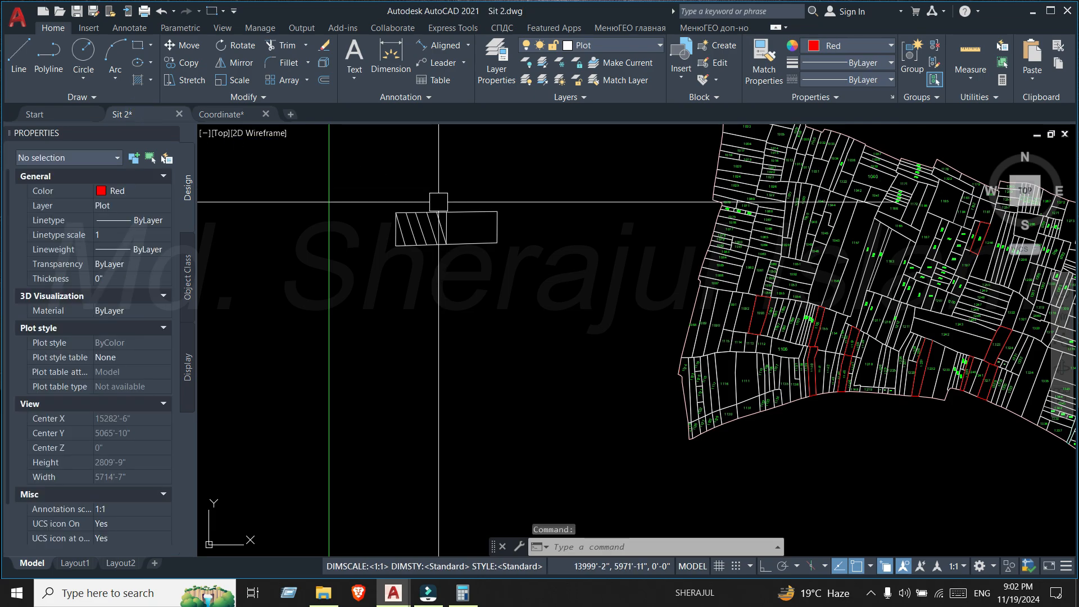
pyautogui.scroll(-3, 450, 244)
pyautogui.moveTo(689, 314); pyautogui.dragTo(654, 305, button='middle')
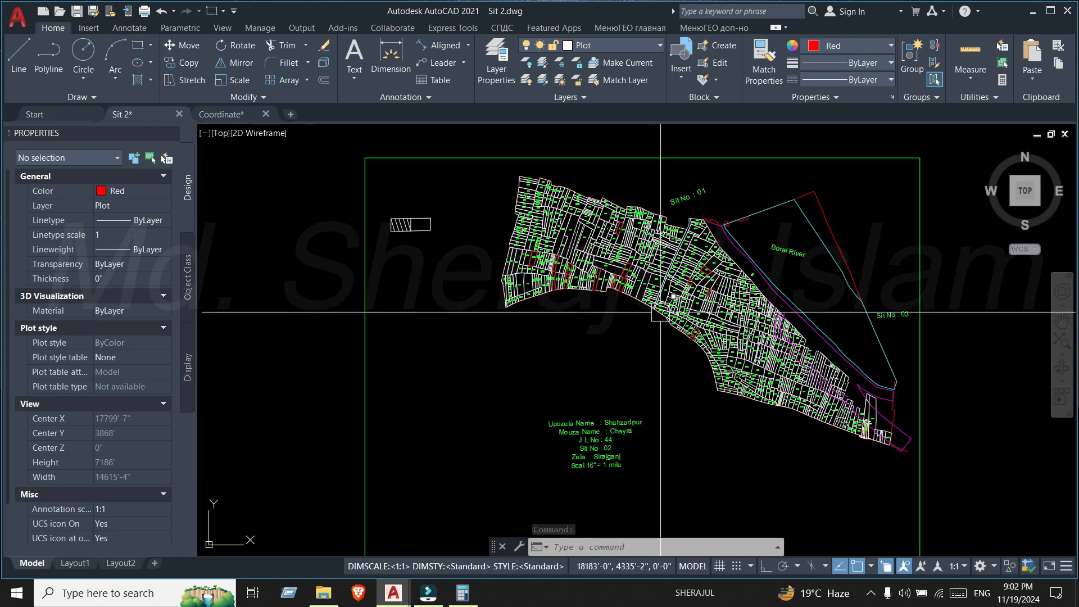
pyautogui.moveTo(382, 230); pyautogui.dragTo(417, 259, button='middle')
pyautogui.scroll(8, 417, 259)
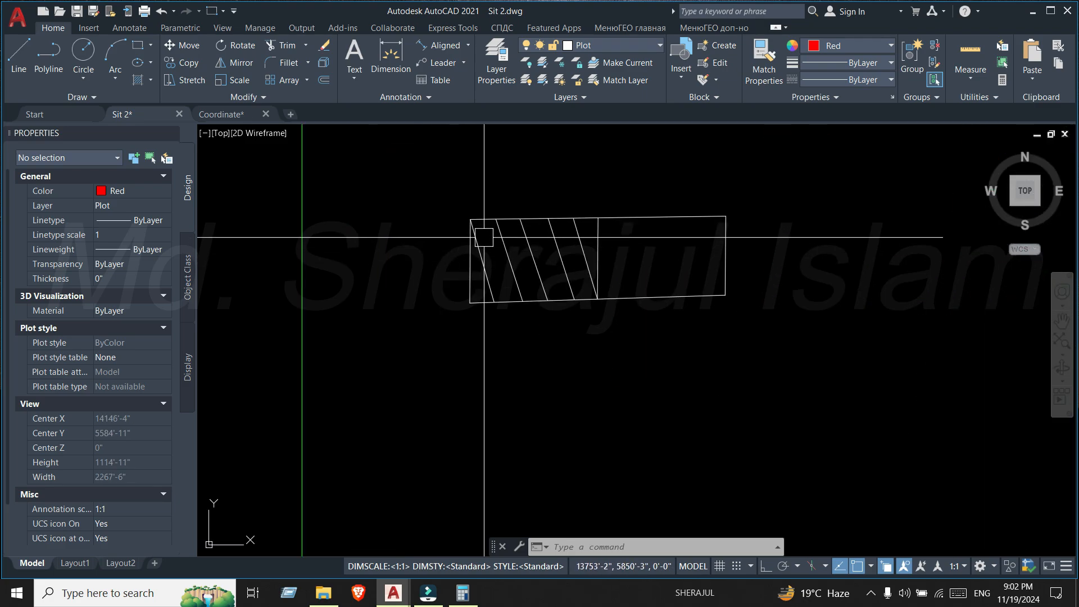
pyautogui.click(468, 47)
pyautogui.click(488, 72)
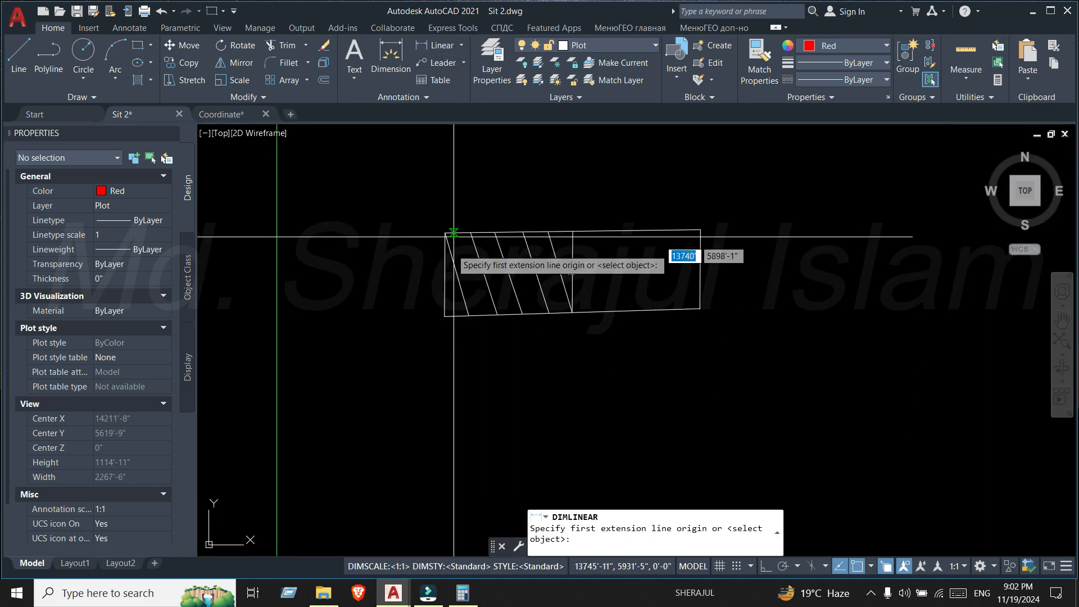
pyautogui.click(448, 273)
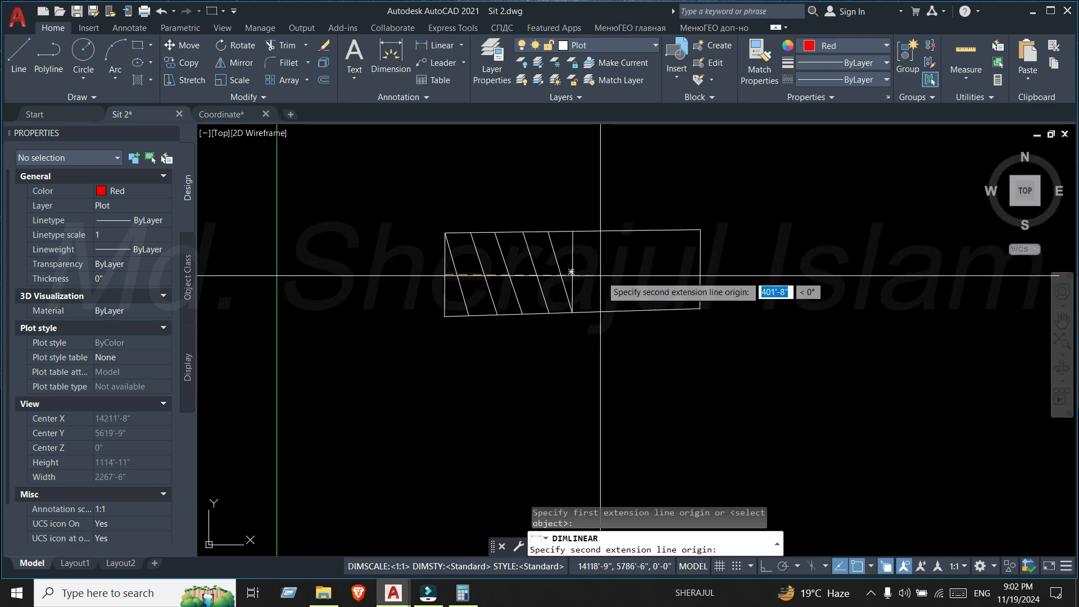
pyautogui.click(700, 274)
pyautogui.scroll(4, 595, 347)
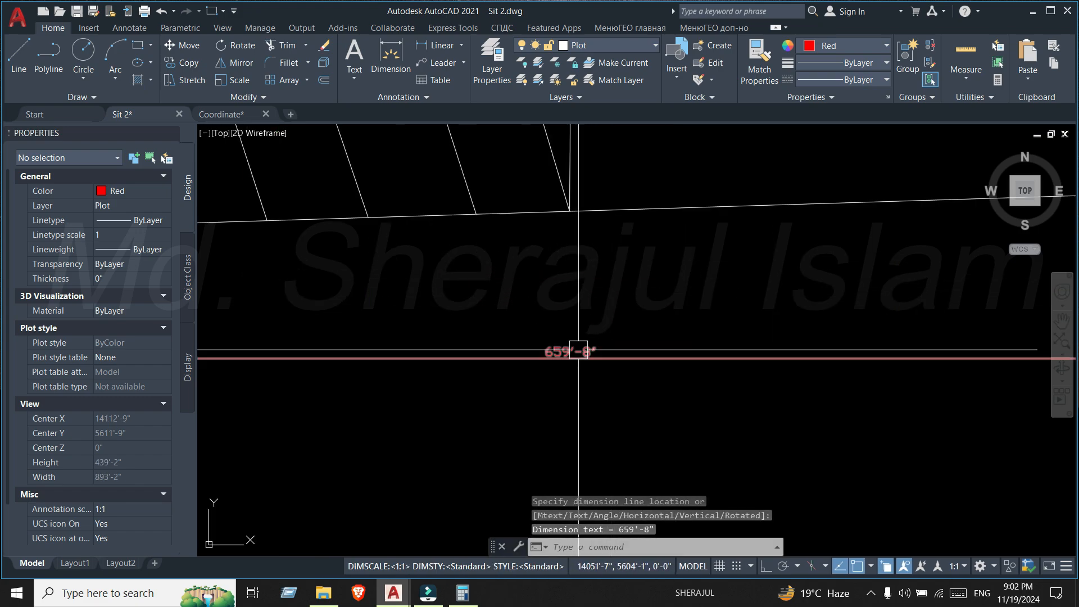
# - Check the text of the horizontal dimension below the scale bar, and delete that dimension
pyautogui.scroll(6, 578, 351)
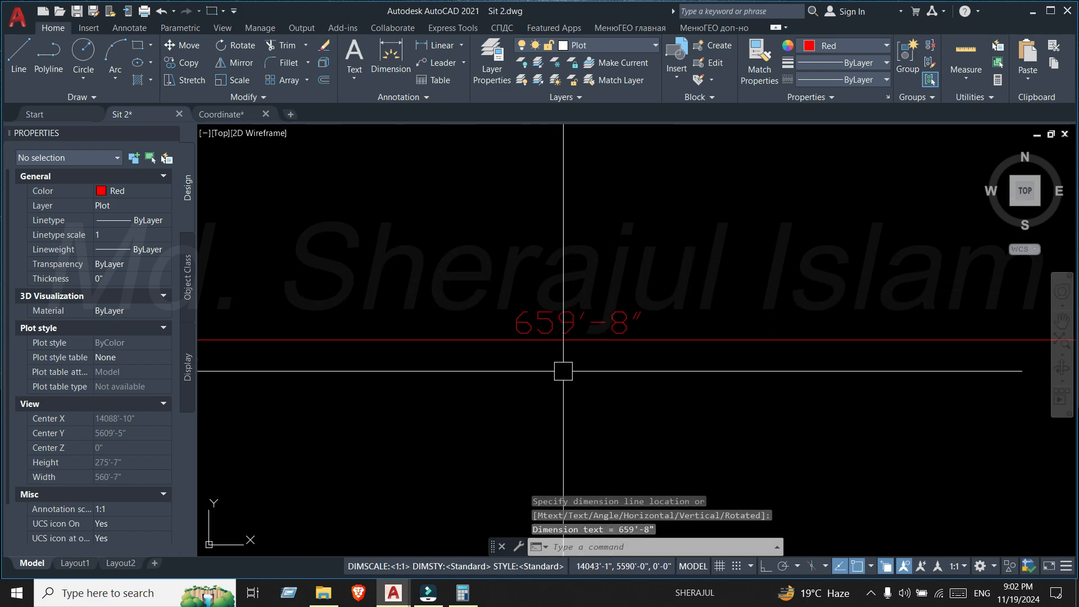
pyautogui.click(546, 341)
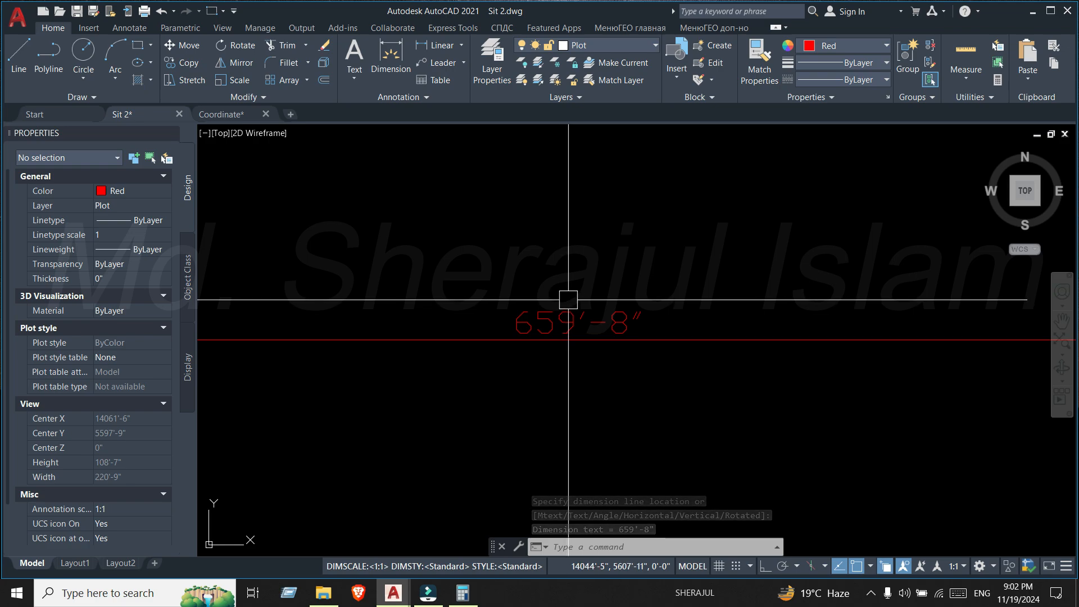
pyautogui.scroll(-6, 591, 327)
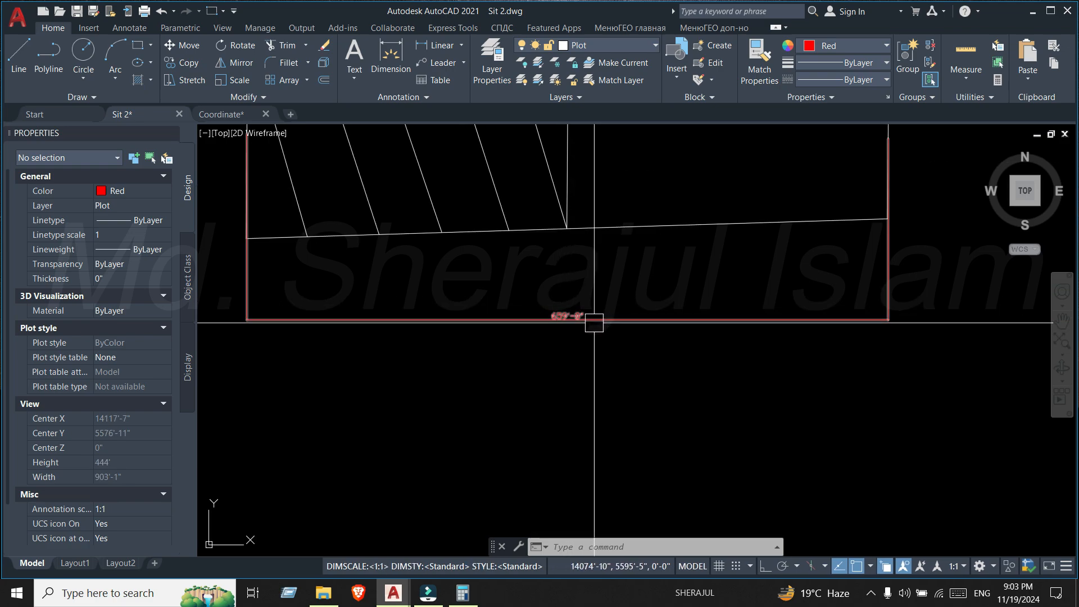
pyautogui.click(593, 321)
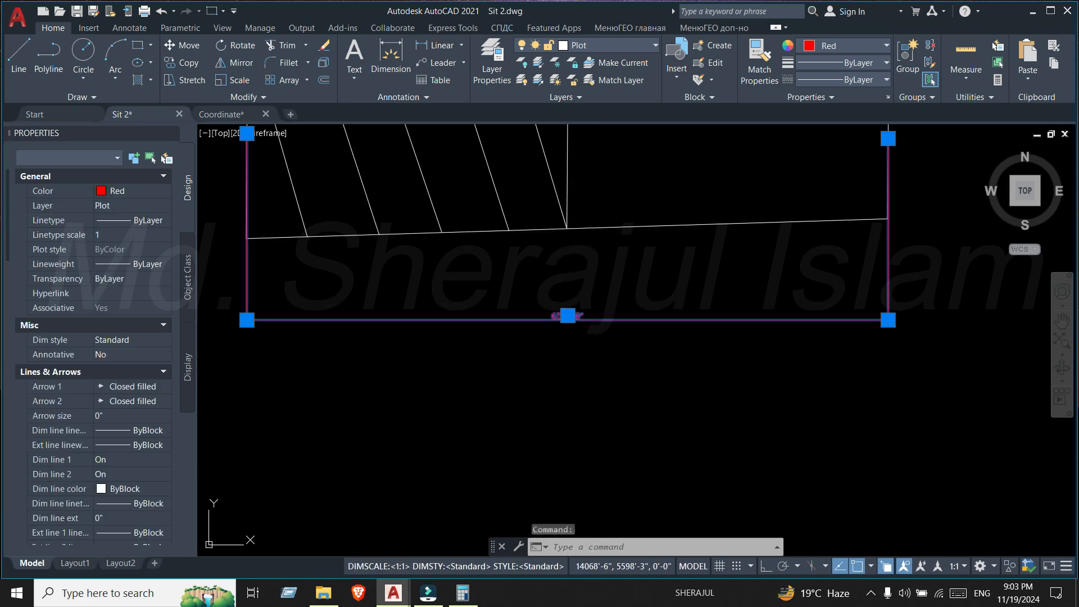
pyautogui.press('Delete')
pyautogui.scroll(-8, 587, 318)
pyautogui.scroll(-4, 540, 291)
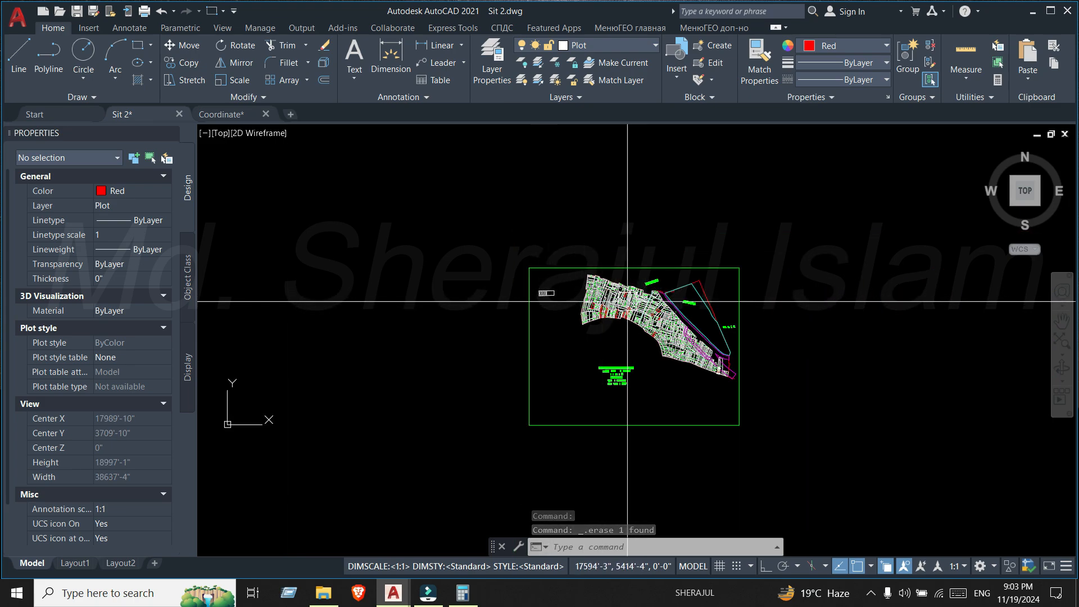
# - Set the drawing's length units to Decimal with a precision of 0.000
pyautogui.write('u')
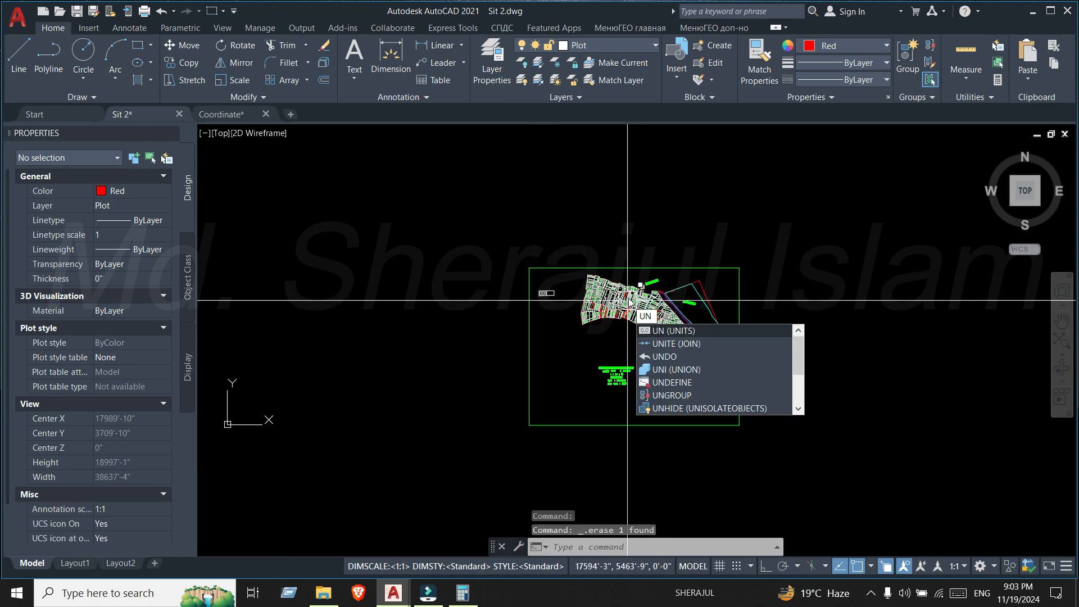
pyautogui.press('Return')
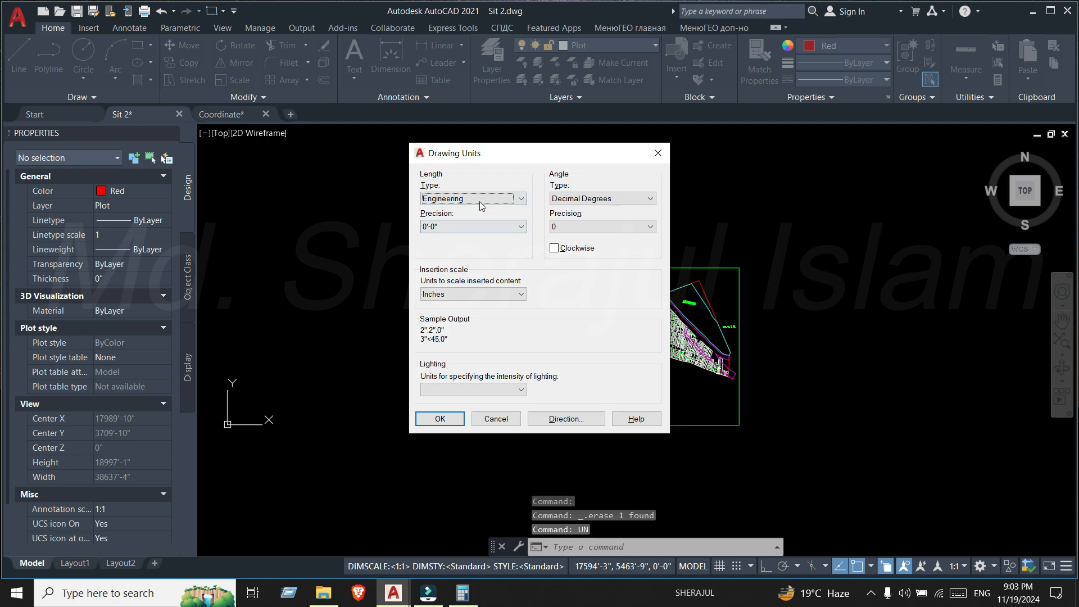
pyautogui.click(480, 201)
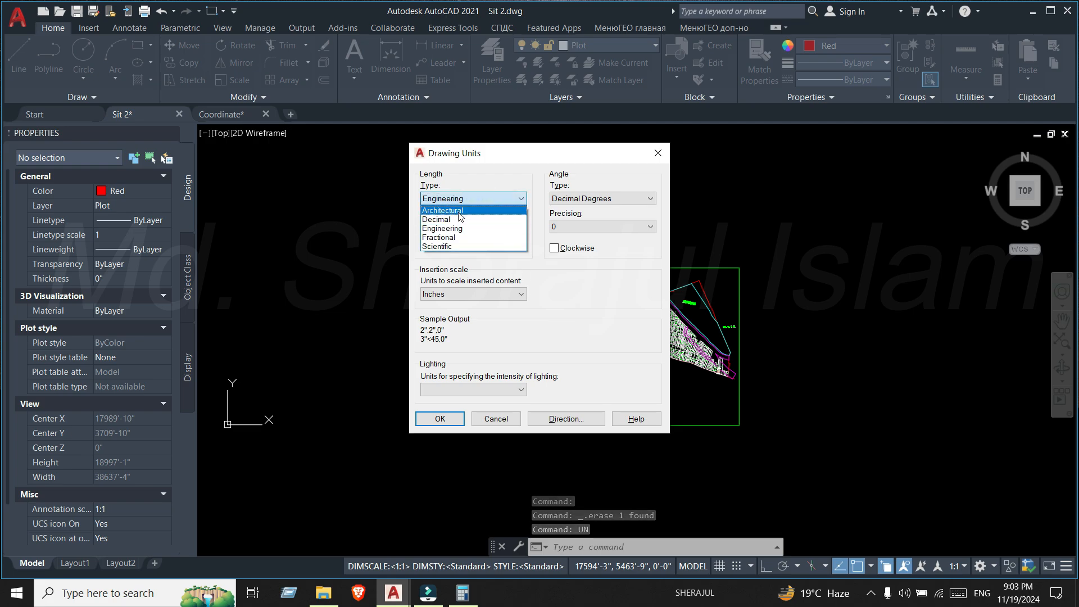
pyautogui.click(456, 211)
pyautogui.click(472, 200)
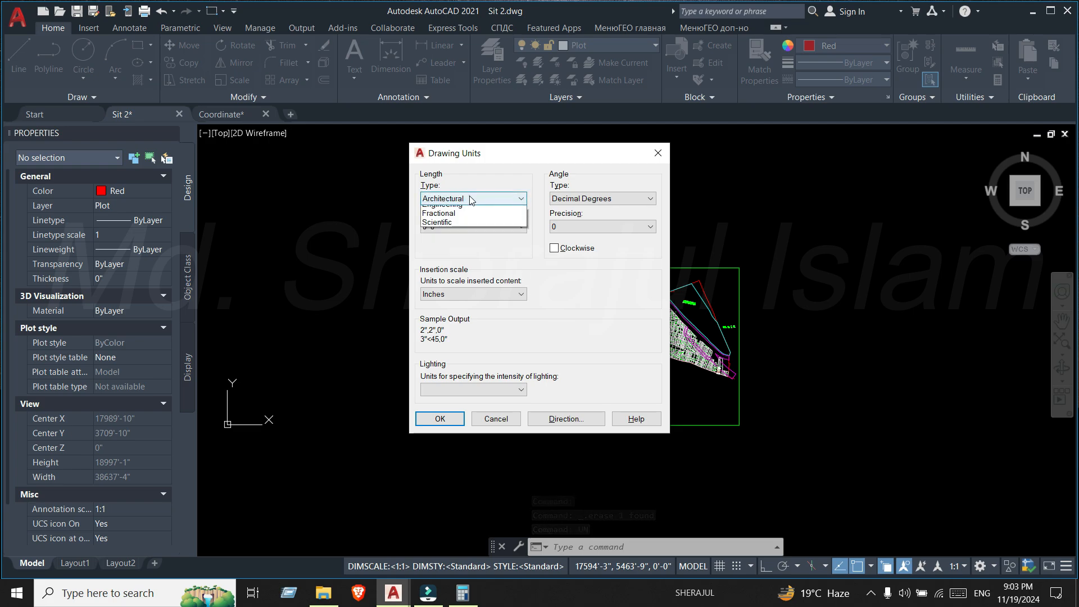
pyautogui.click(458, 226)
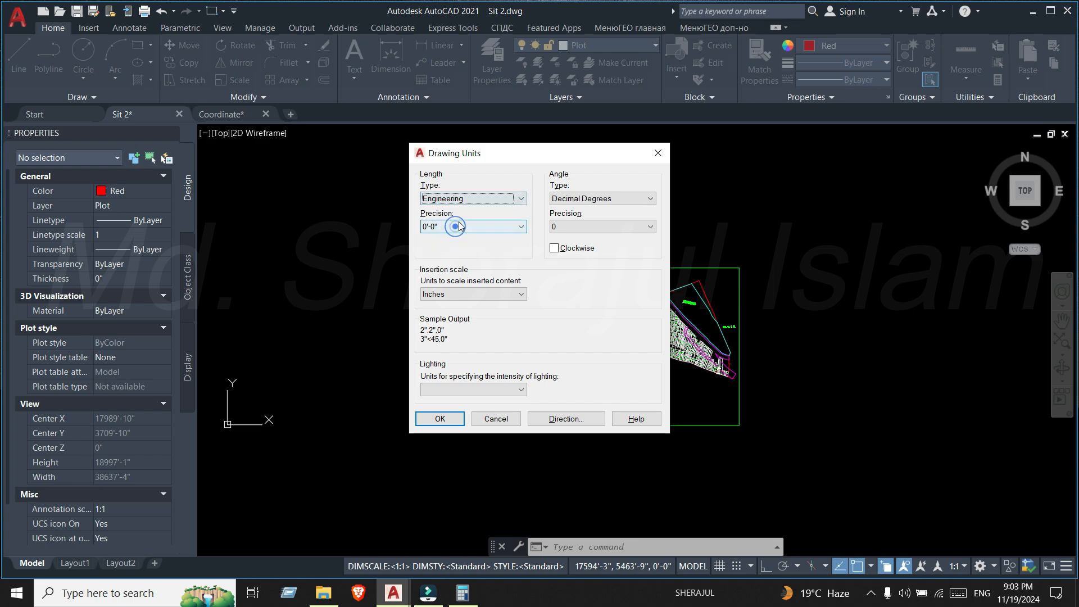
pyautogui.click(461, 198)
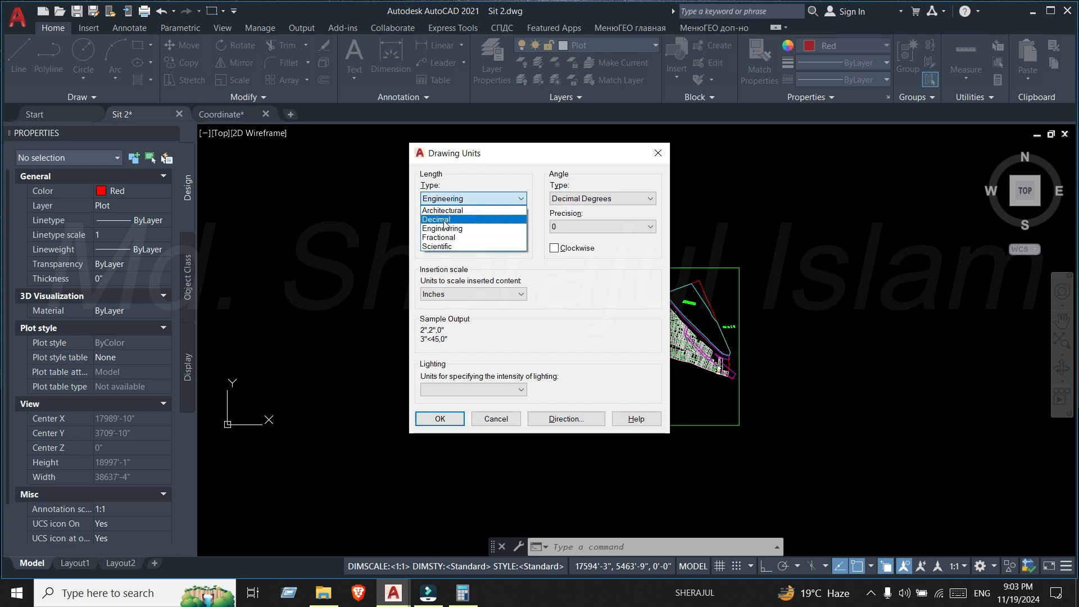
pyautogui.click(445, 221)
pyautogui.click(446, 226)
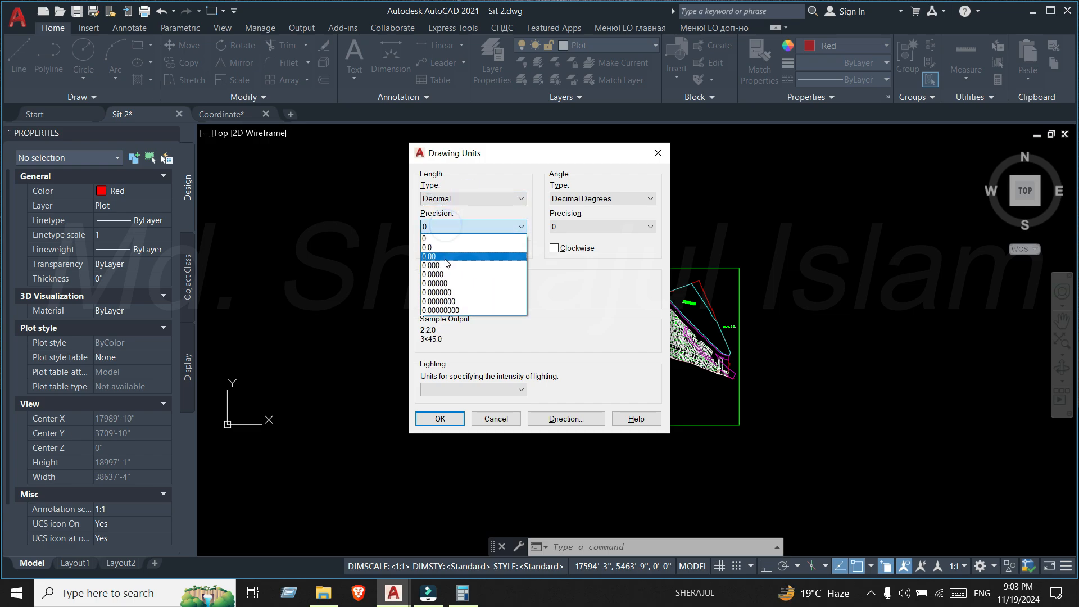
pyautogui.click(432, 266)
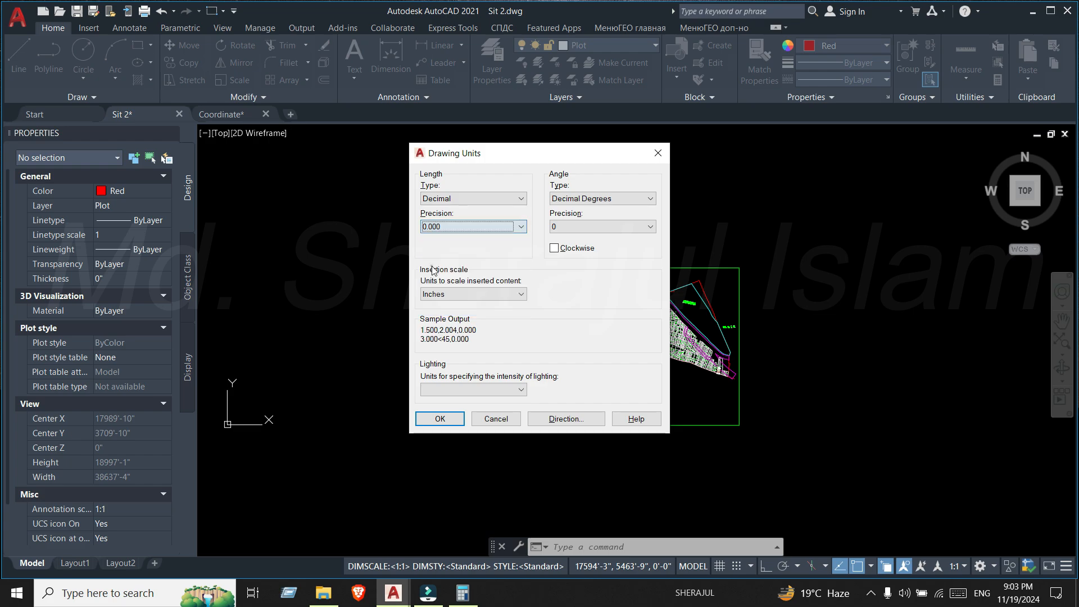
# - Set the insertion scale to Meters and the lighting units to International, and apply the drawing units
pyautogui.click(450, 296)
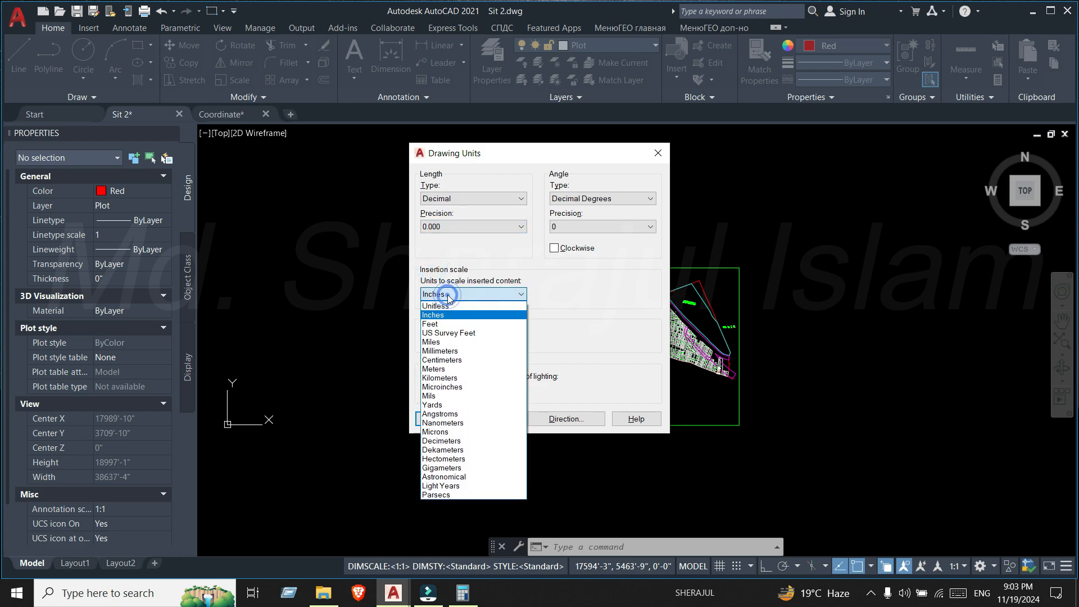
pyautogui.click(441, 370)
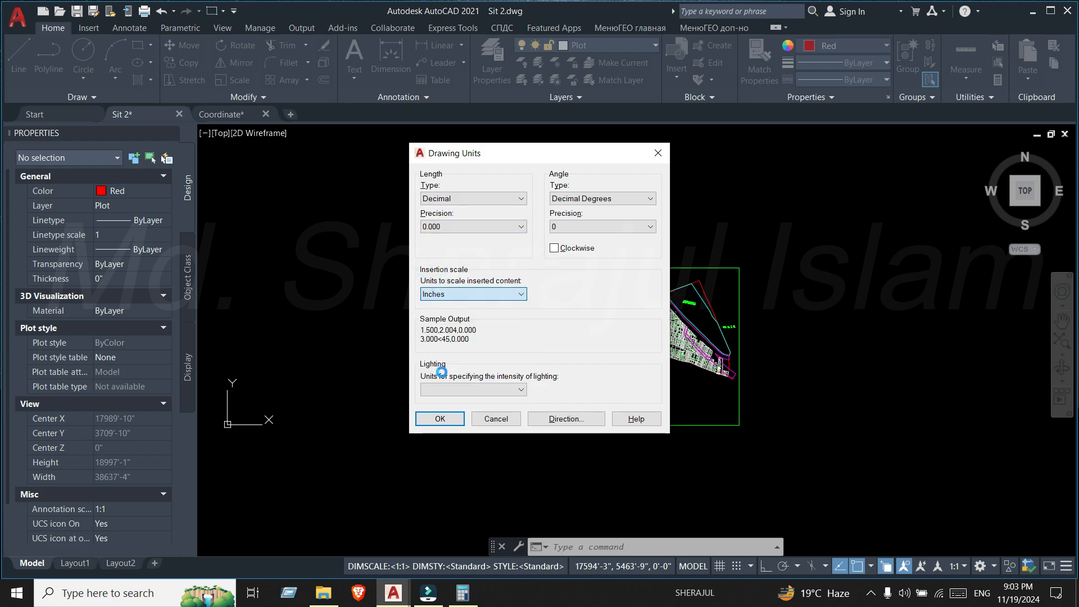
pyautogui.click(468, 389)
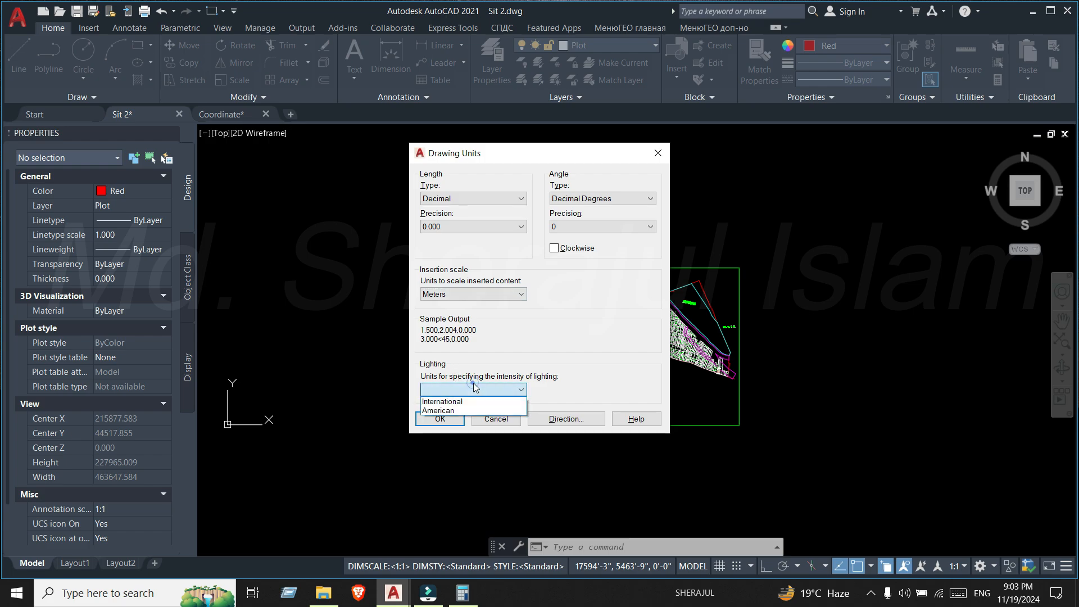
pyautogui.click(458, 400)
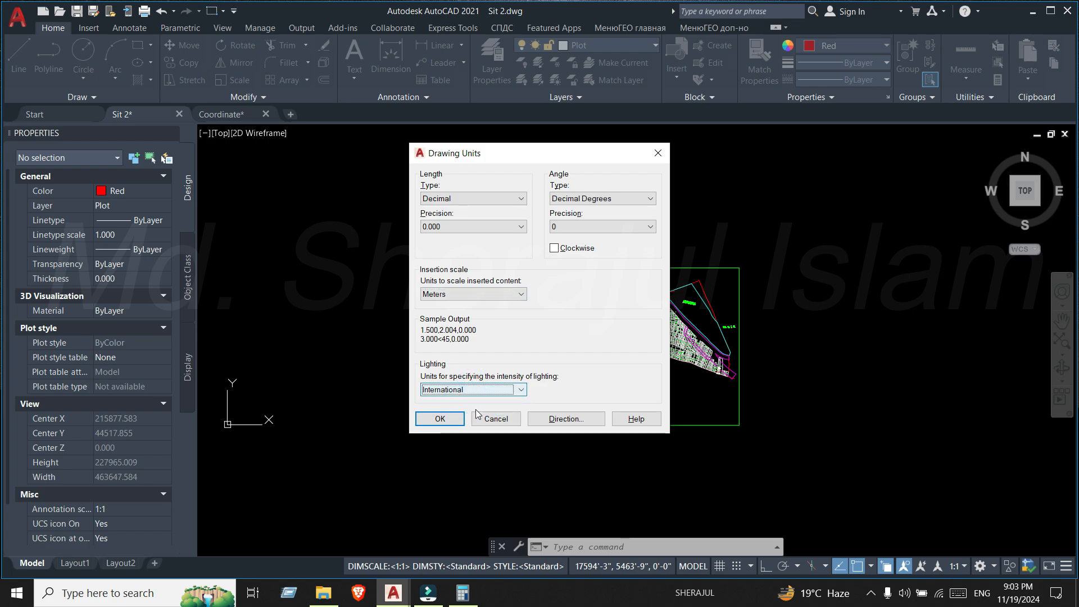
pyautogui.click(441, 419)
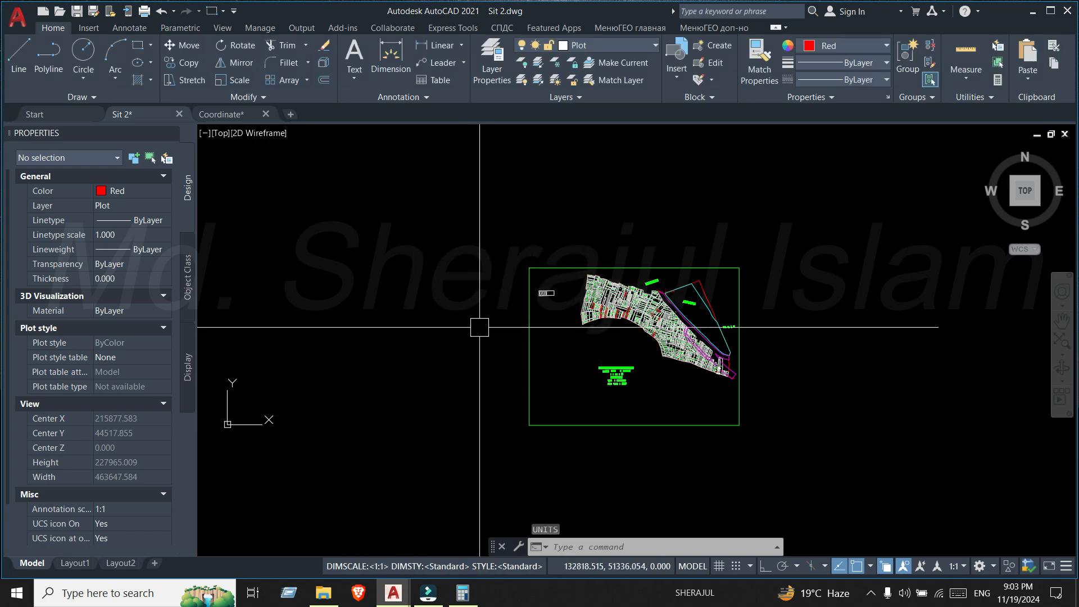
# - Modify the Standard dimension style's primary units to Decimal format with 0.000 precision
pyautogui.press('Return')
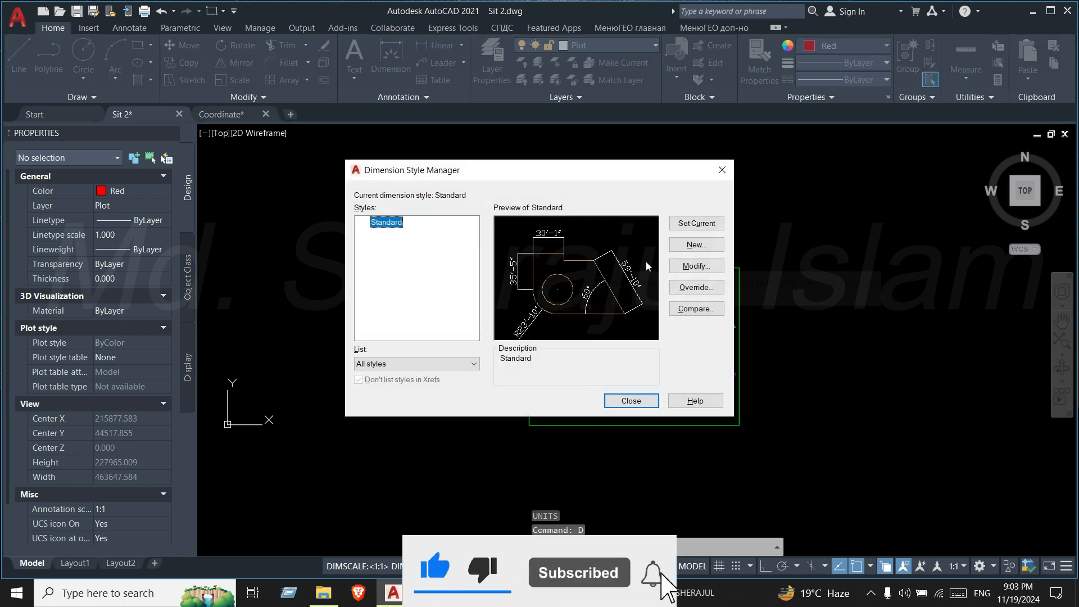
pyautogui.click(695, 266)
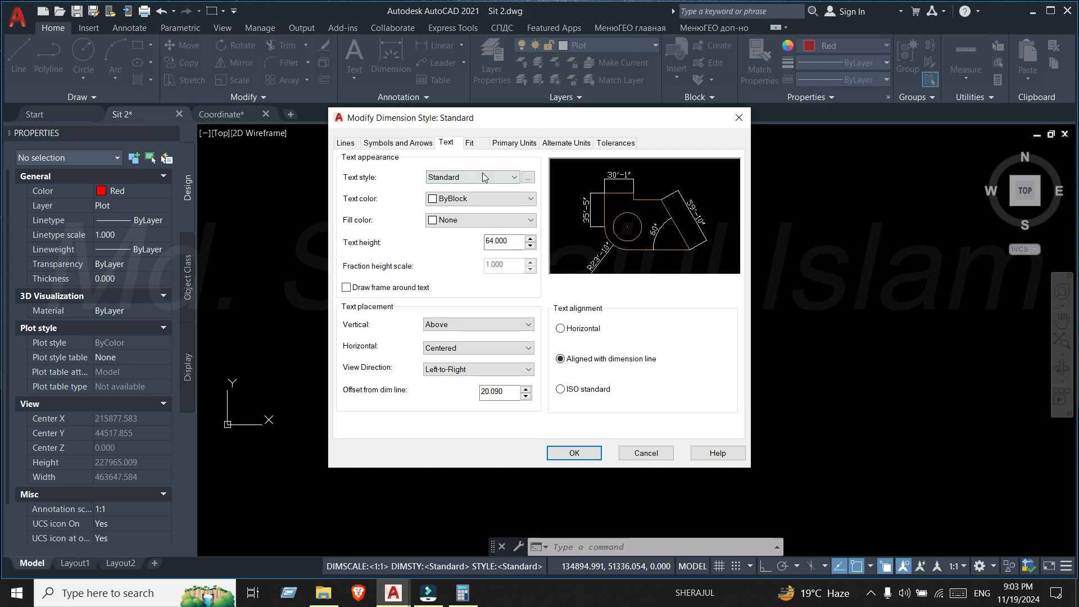
pyautogui.click(514, 143)
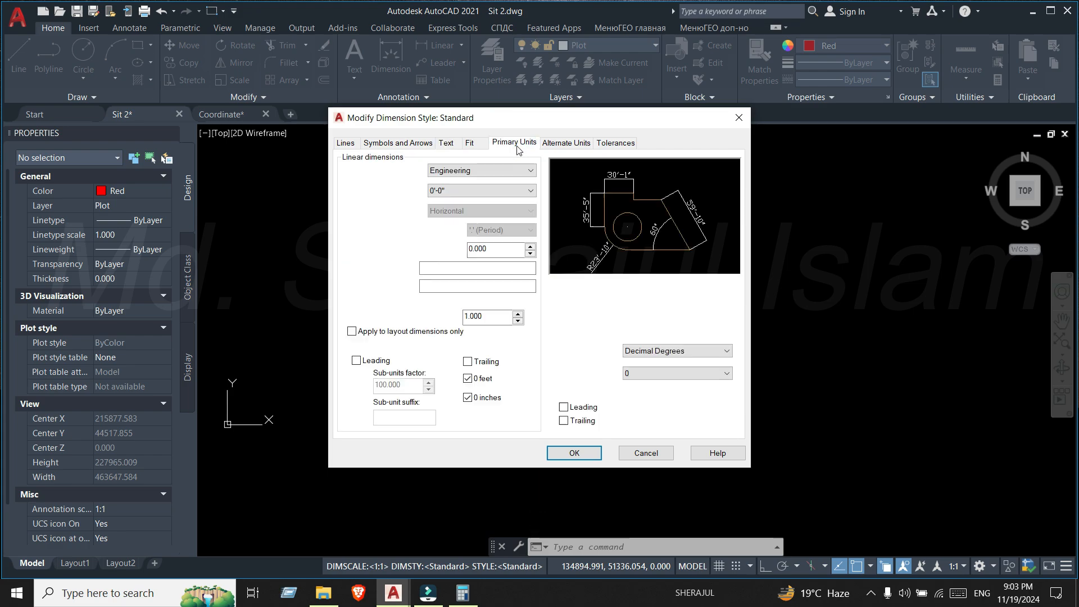
pyautogui.click(473, 171)
pyautogui.click(452, 191)
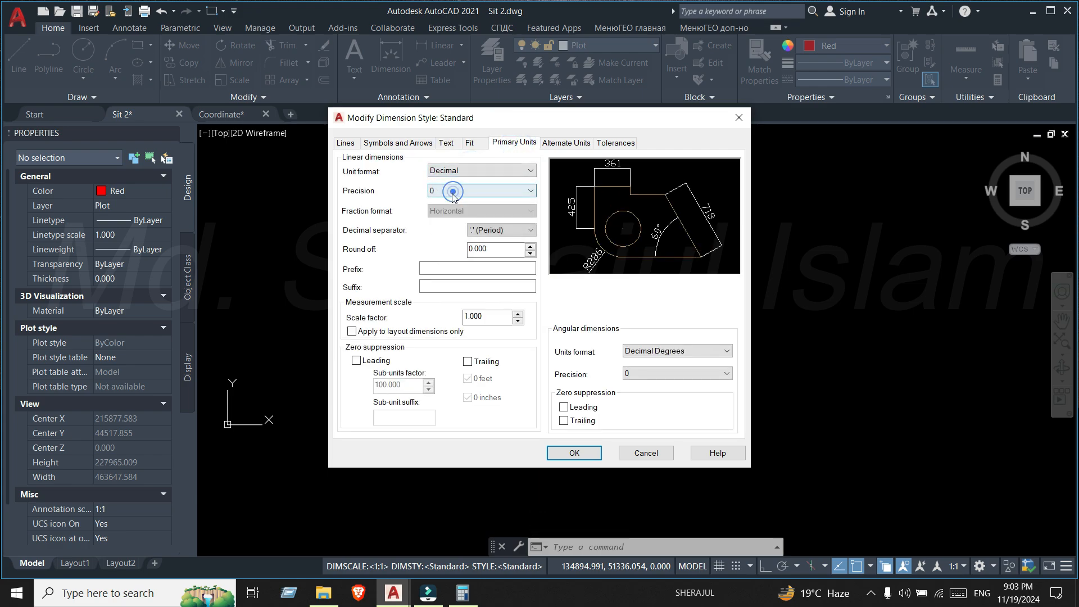
pyautogui.click(454, 191)
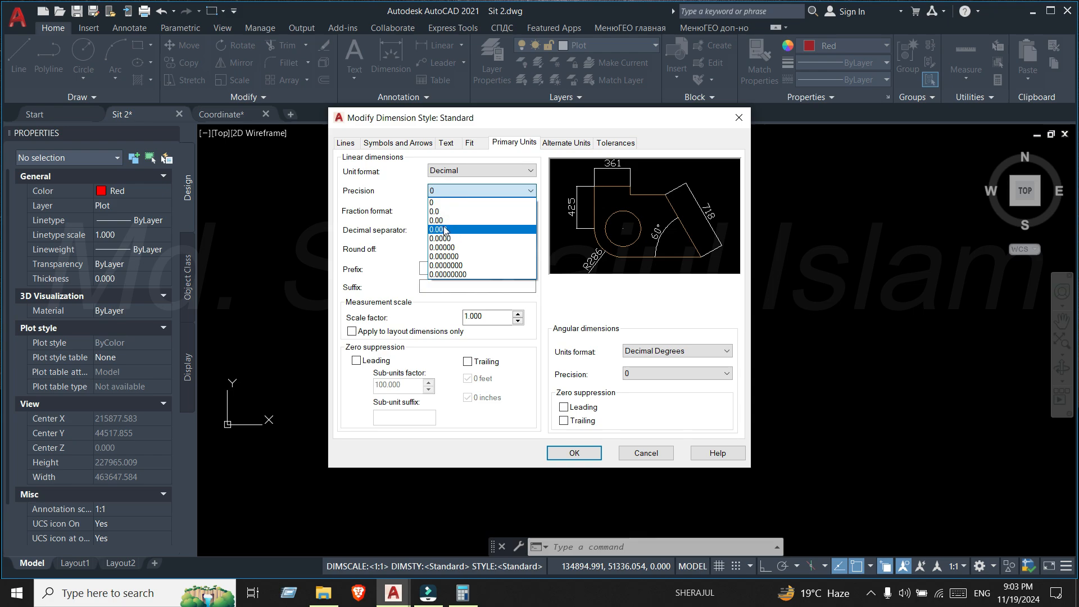
pyautogui.click(445, 230)
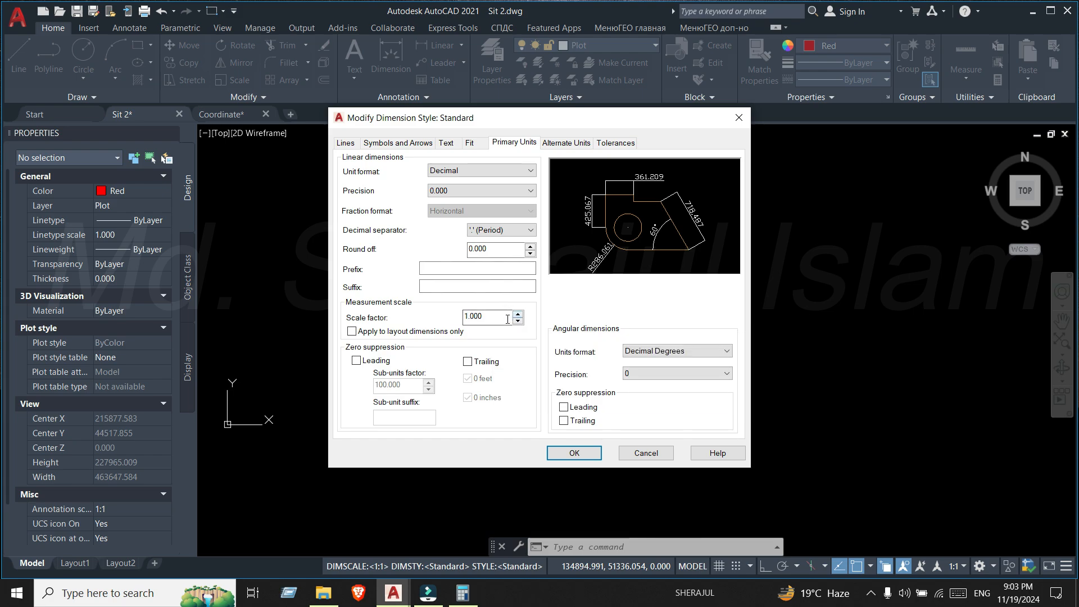
# - Give the Standard dimension style a text height of 1 and a dimension line offset of 0.5, and make it current
pyautogui.click(469, 143)
pyautogui.click(448, 143)
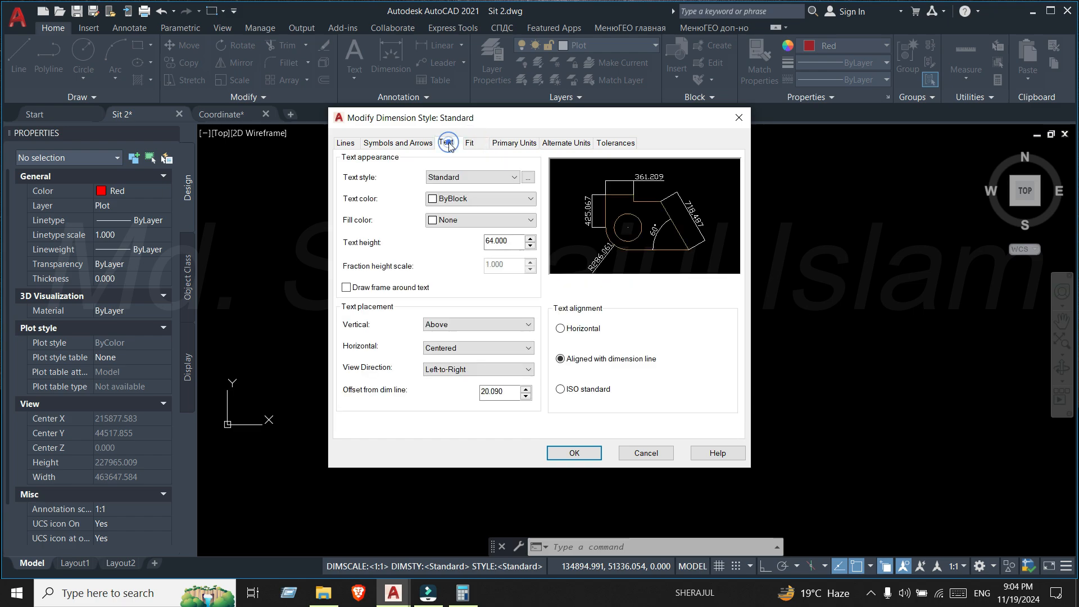
pyautogui.doubleClick(513, 241)
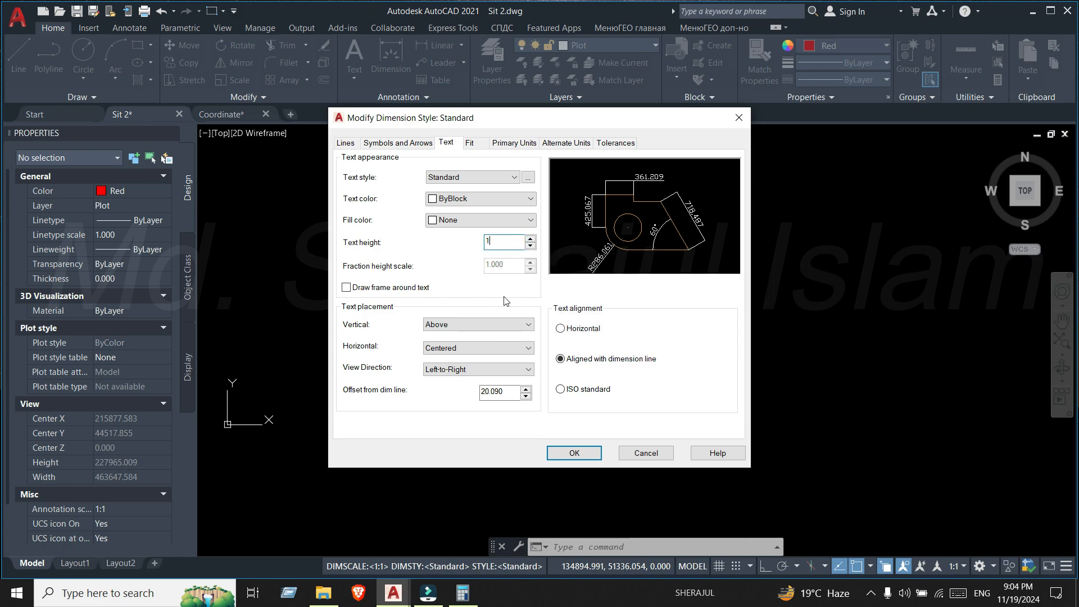
pyautogui.doubleClick(506, 393)
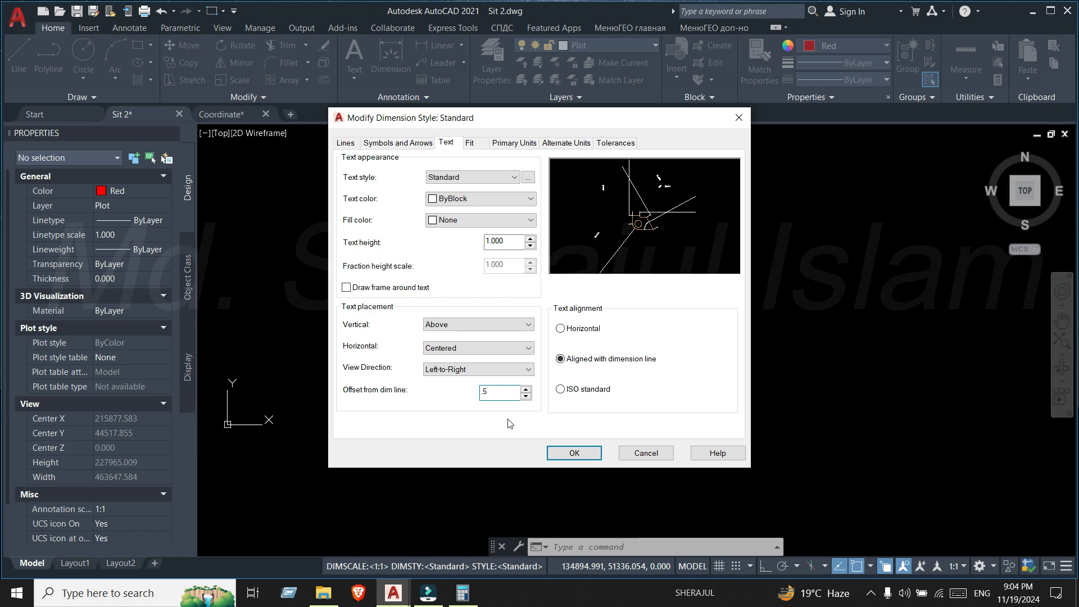
pyautogui.click(574, 453)
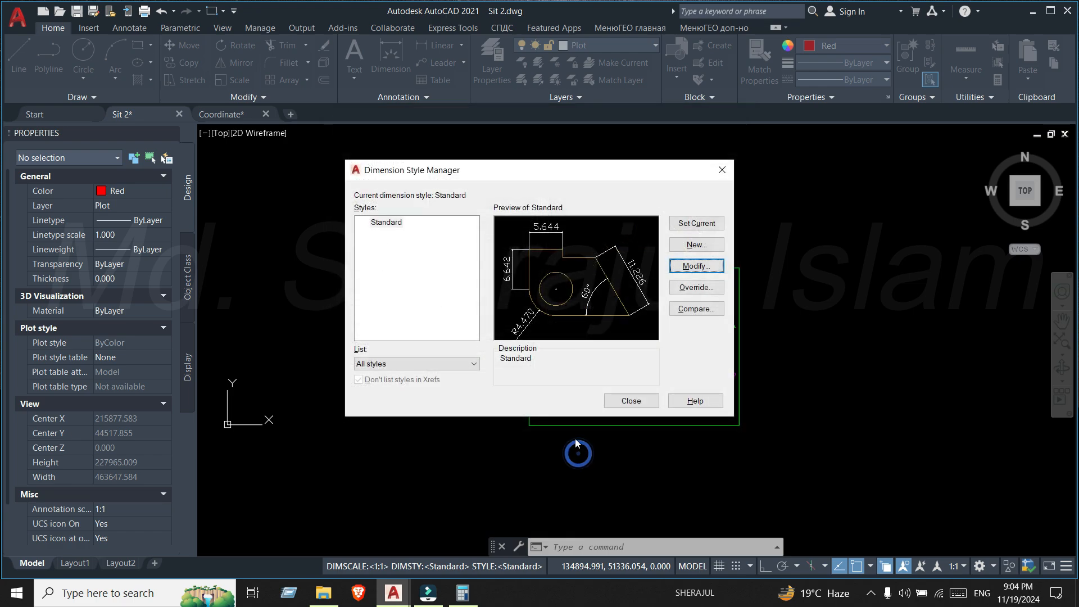
pyautogui.click(696, 225)
pyautogui.click(630, 401)
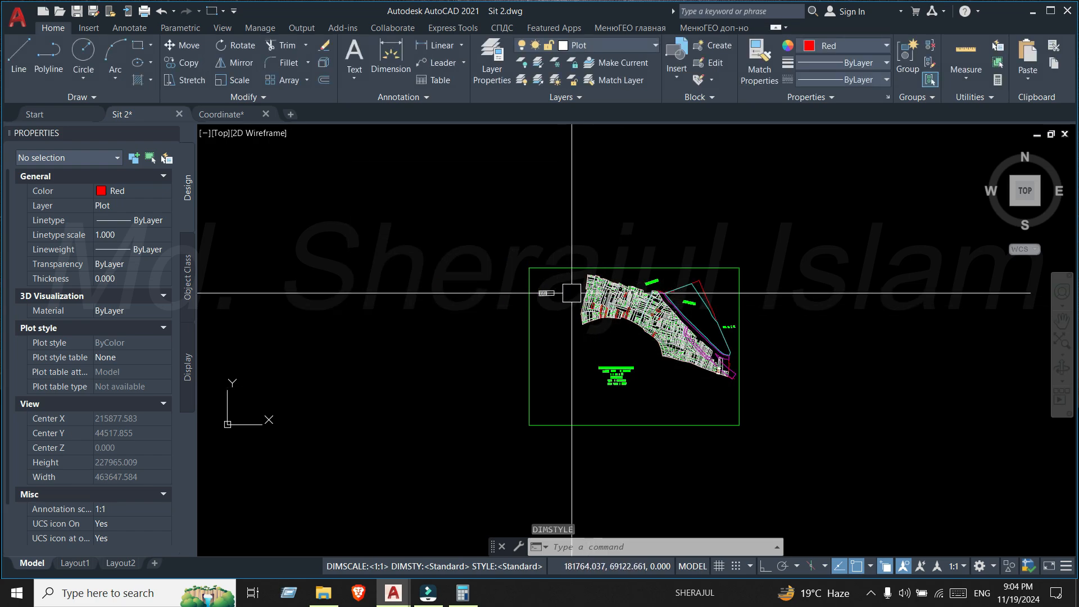
# - Switch to Calculator and convert 1 inch to meters with the length converter
pyautogui.scroll(-2, 595, 291)
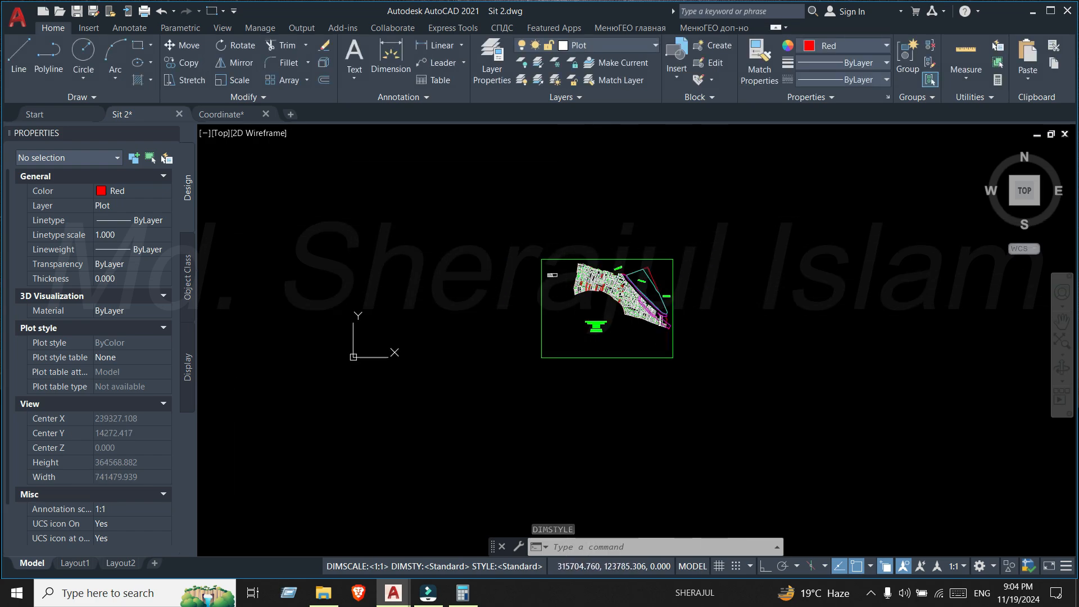
pyautogui.click(722, 224)
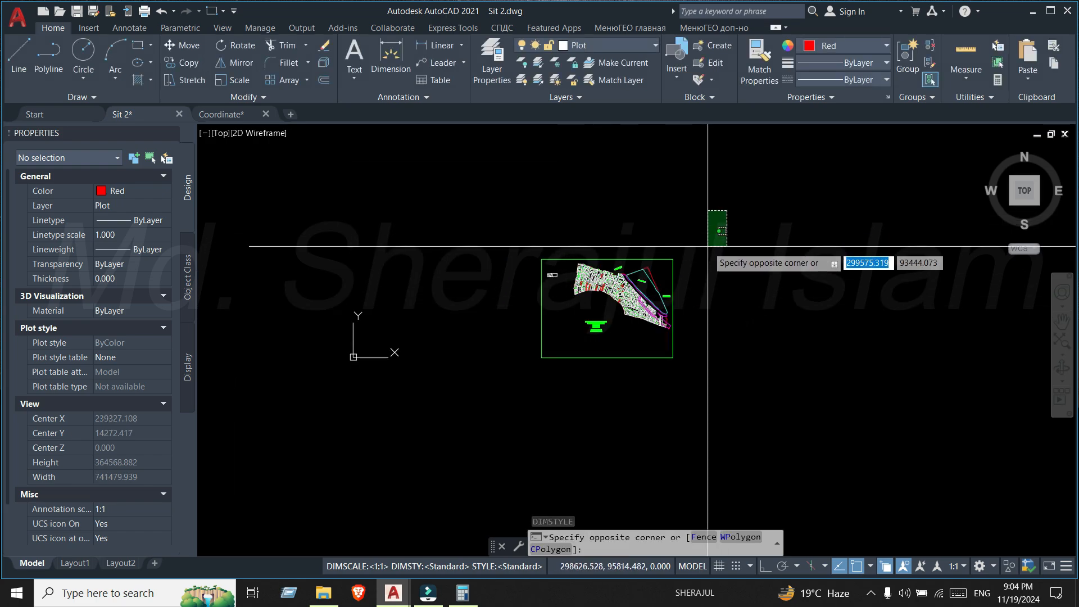
pyautogui.click(462, 593)
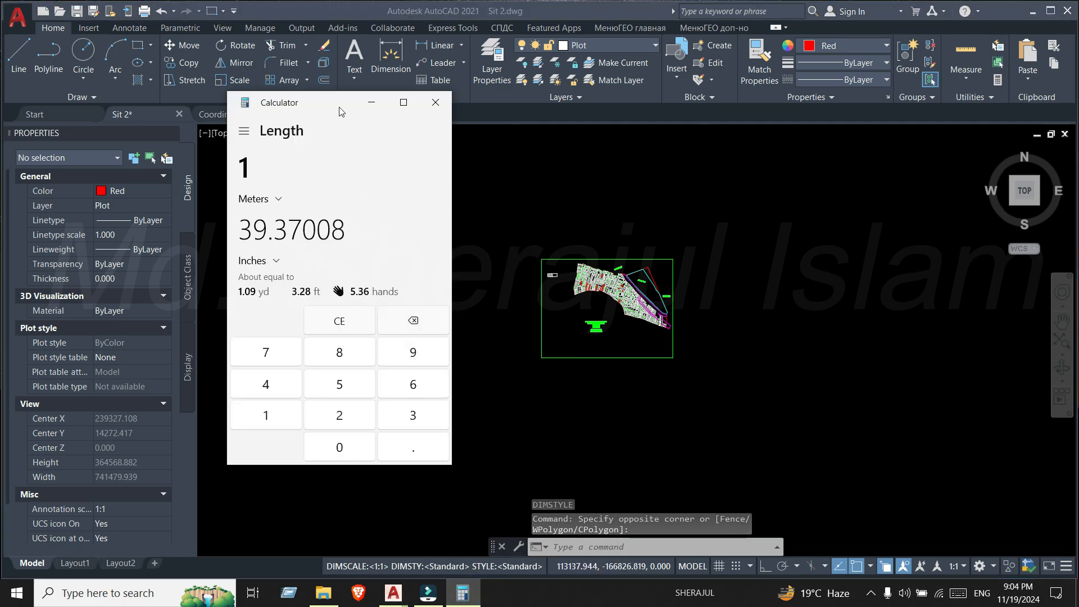
pyautogui.moveTo(340, 112); pyautogui.dragTo(337, 139)
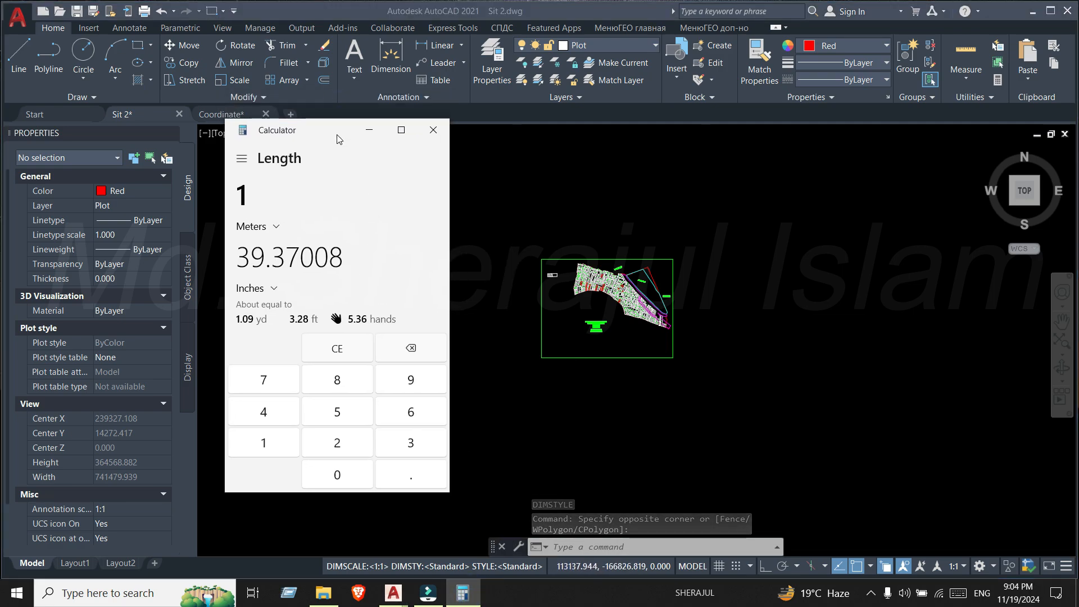
pyautogui.click(276, 228)
pyautogui.click(263, 279)
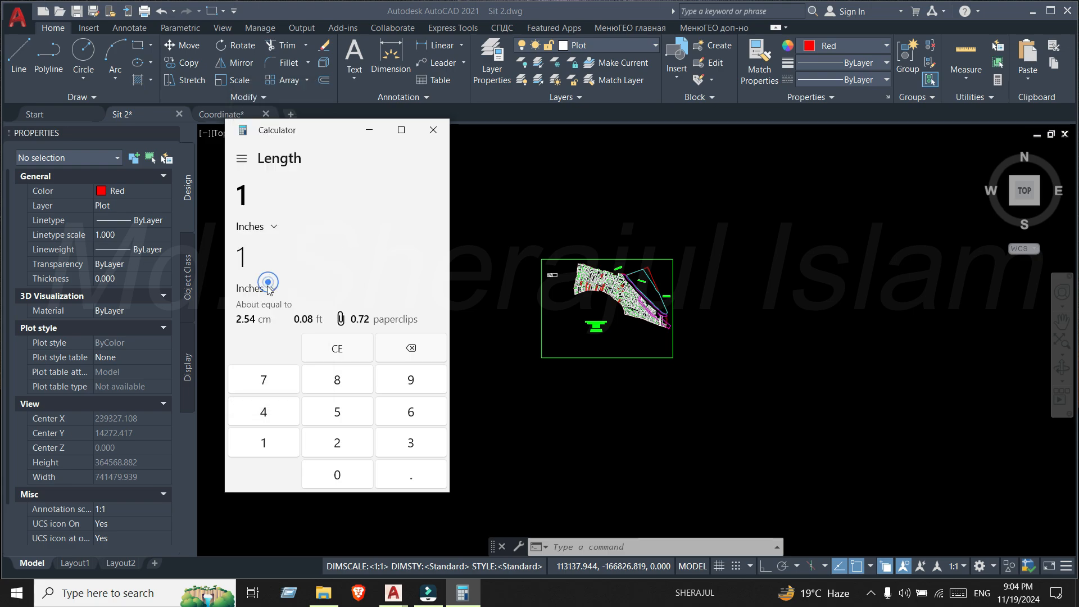
pyautogui.click(267, 291)
pyautogui.click(267, 294)
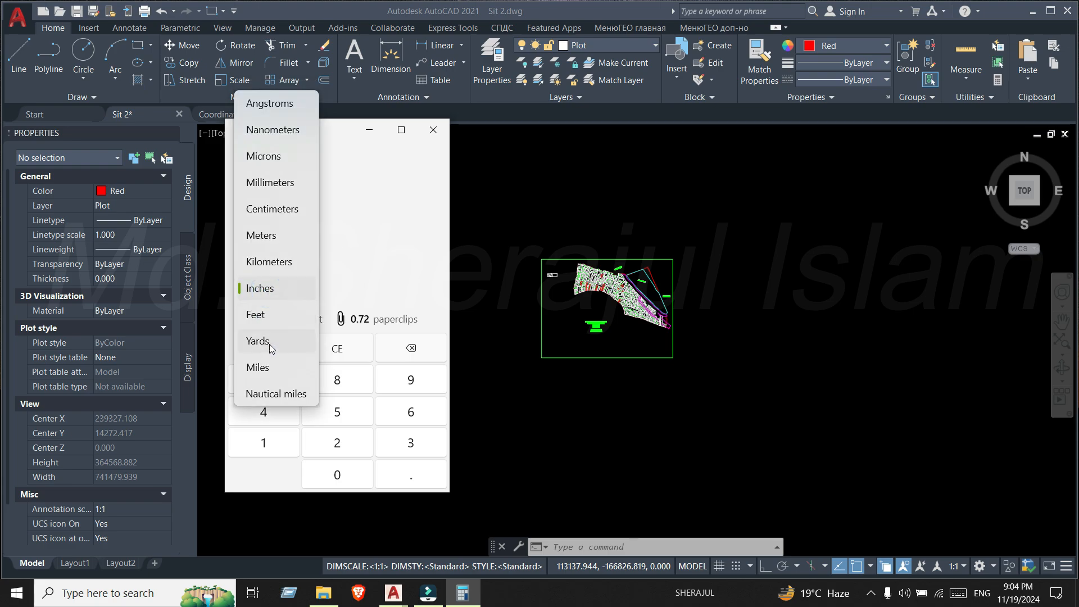
pyautogui.click(270, 236)
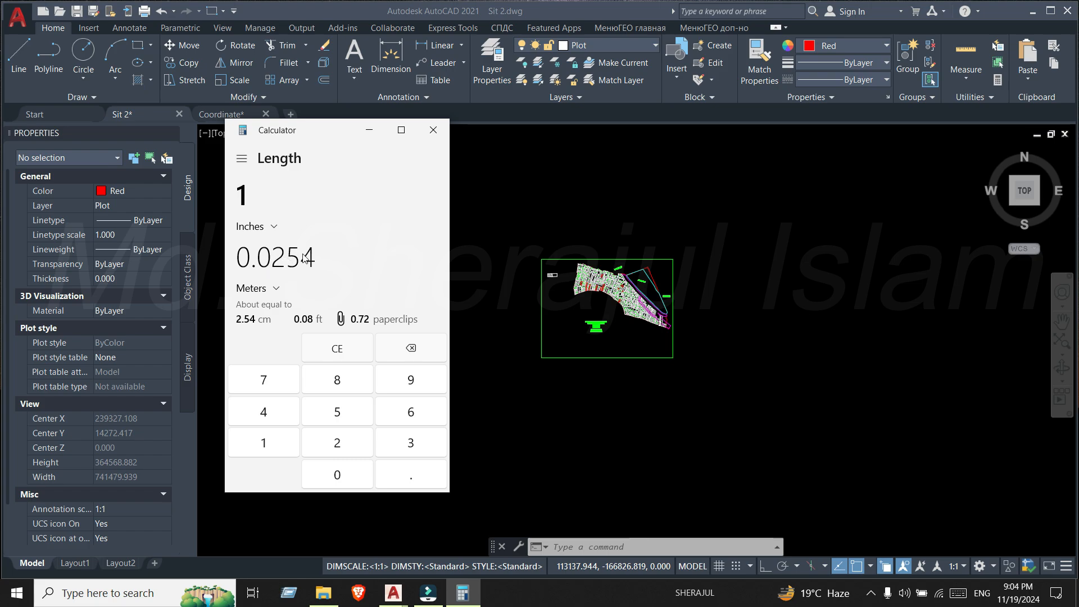
pyautogui.click(369, 130)
# - Scale the entire mouza map with its frame by 0.0254, using the frame's lower-left corner as the base point
pyautogui.click(717, 204)
pyautogui.click(487, 387)
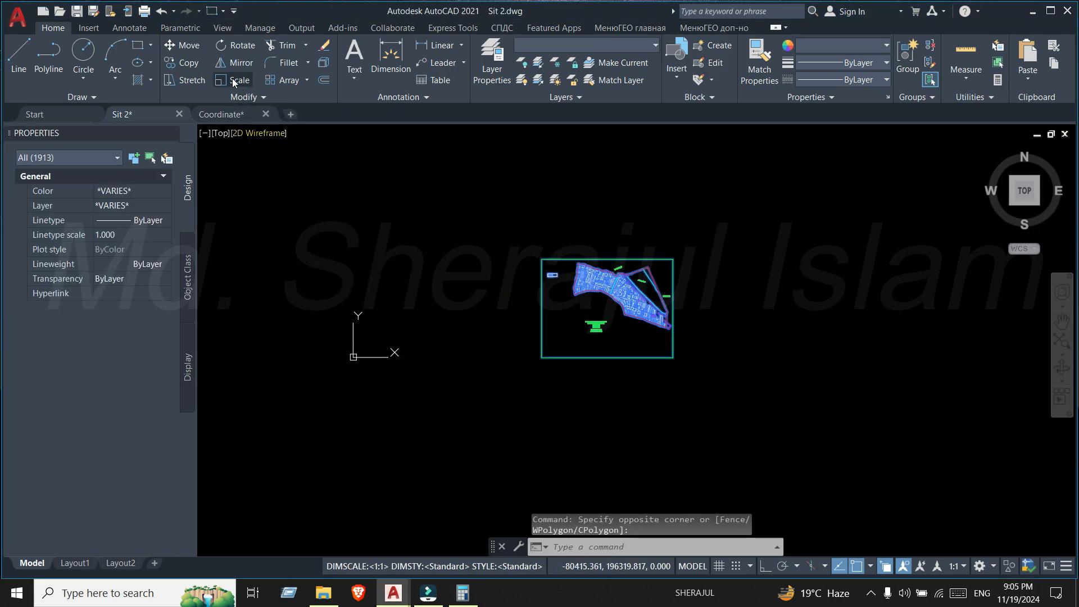
pyautogui.write('SC')
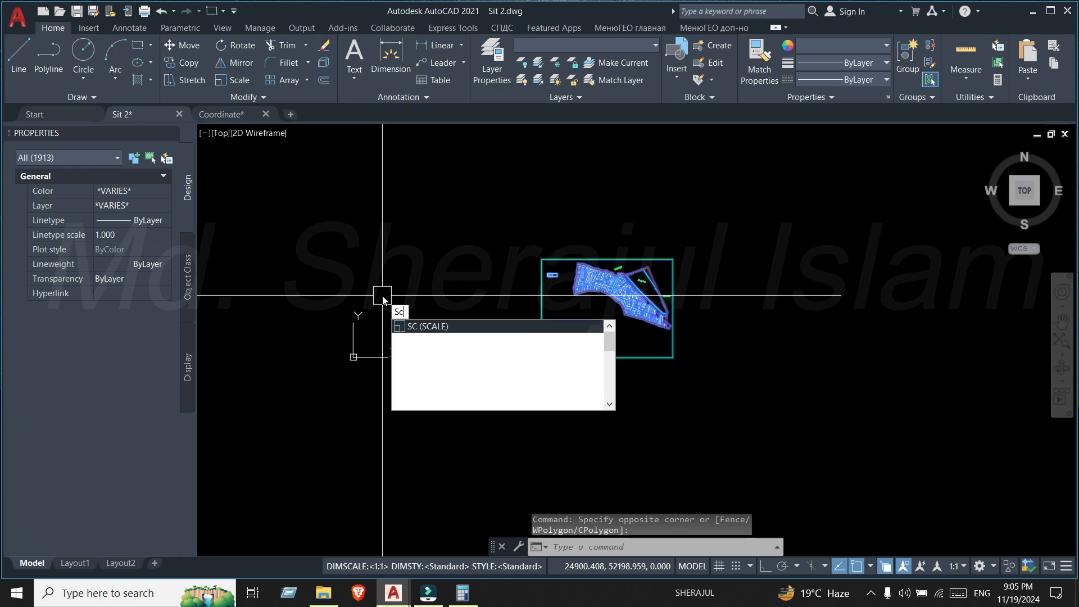
pyautogui.press('Return')
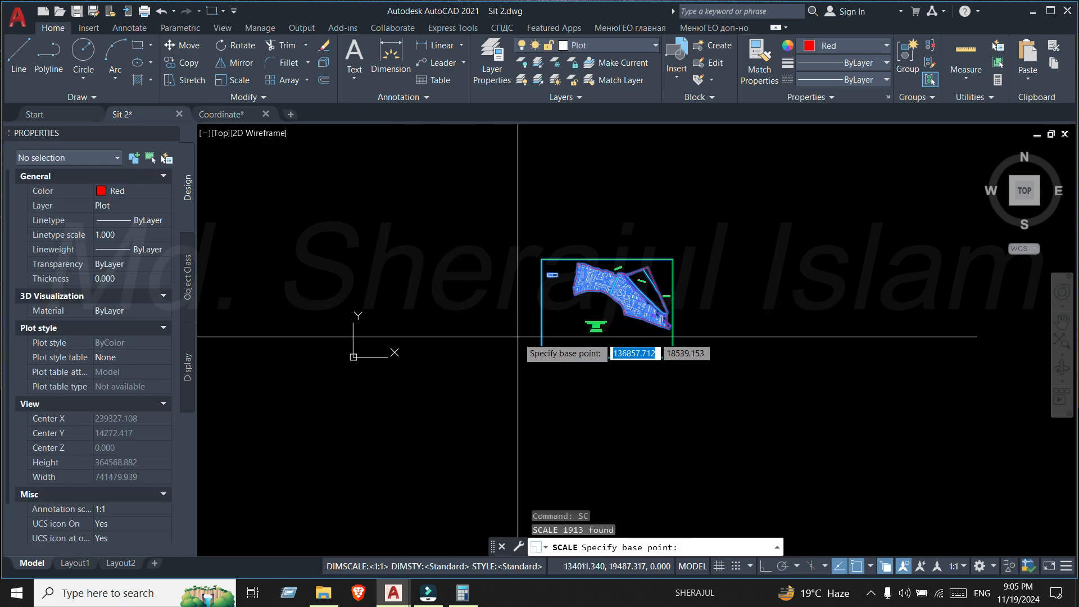
pyautogui.click(542, 358)
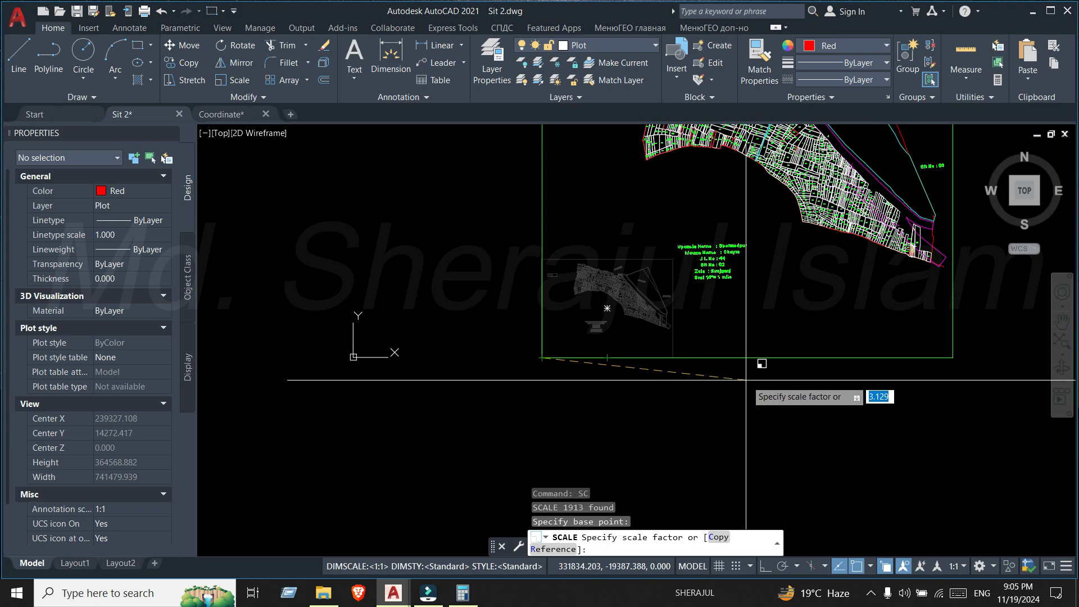
pyautogui.write('.0254')
pyautogui.press('Return')
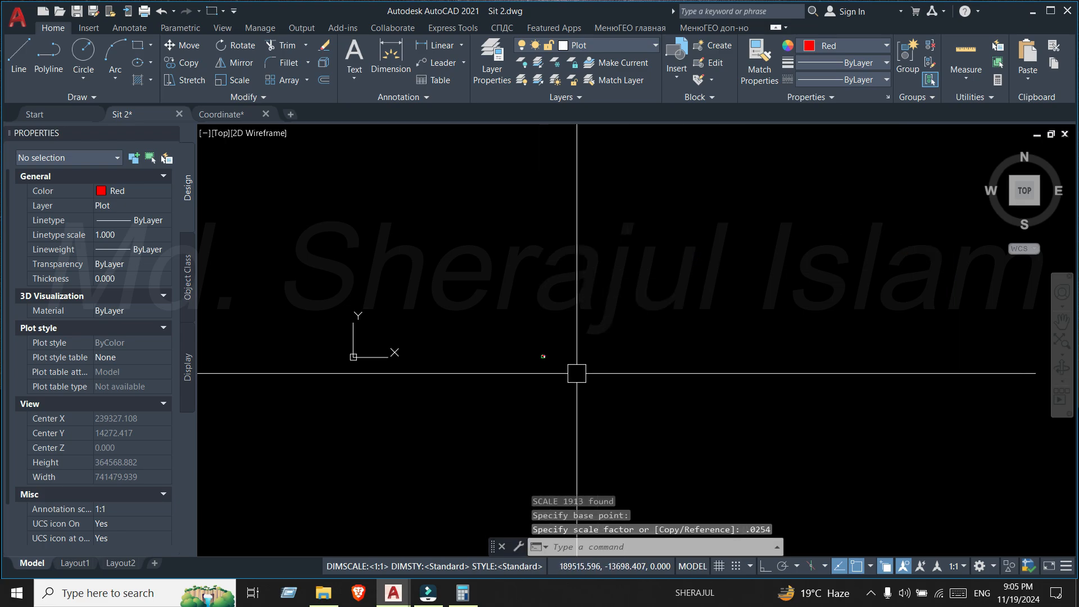
# - Add a horizontal linear dimension below the scale bar, spanning its full length from the left edge to the right edge
pyautogui.scroll(20, 503, 332)
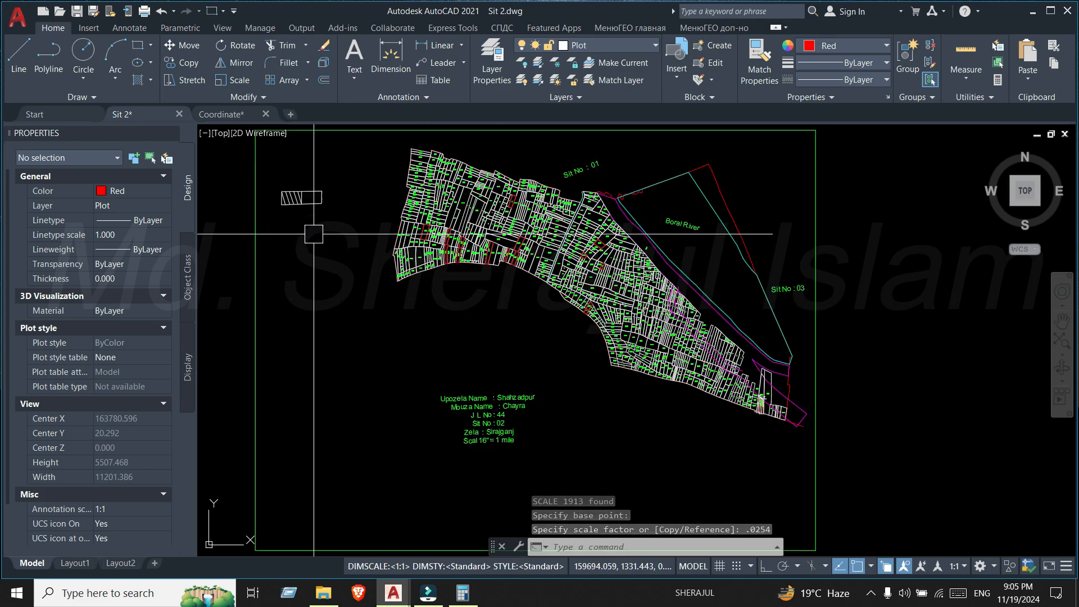
pyautogui.scroll(15, 313, 234)
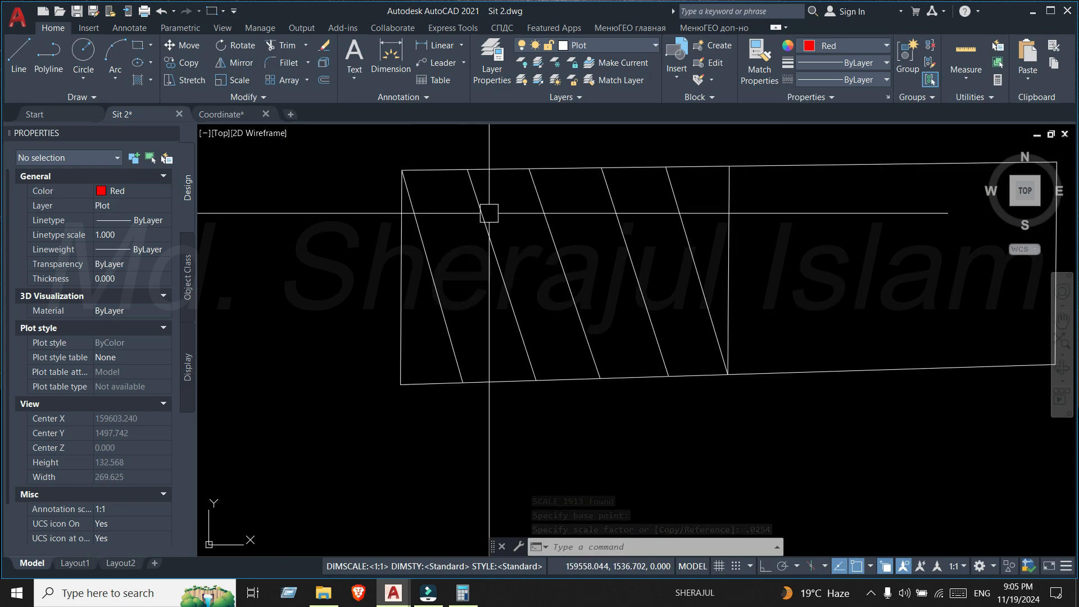
pyautogui.click(443, 46)
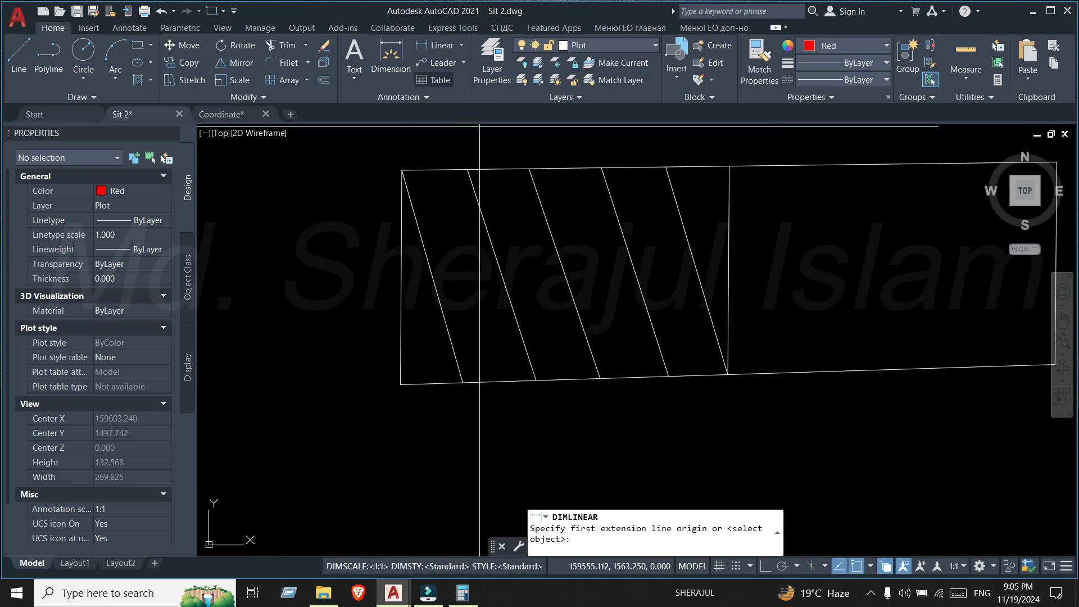
pyautogui.click(401, 264)
pyautogui.scroll(-4, 374, 264)
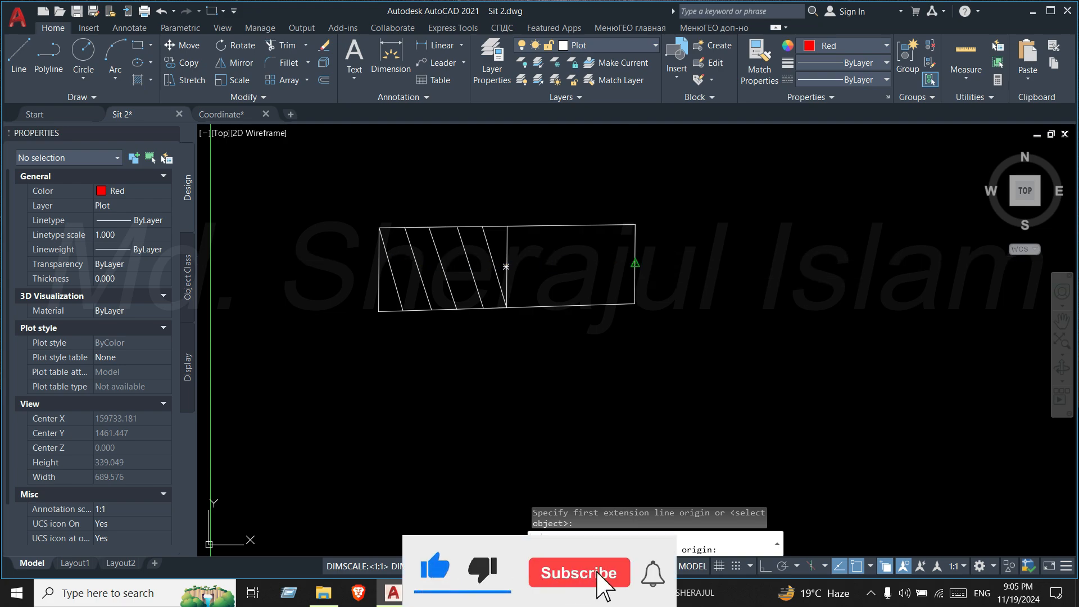
pyautogui.click(635, 263)
pyautogui.click(581, 342)
pyautogui.scroll(8, 509, 343)
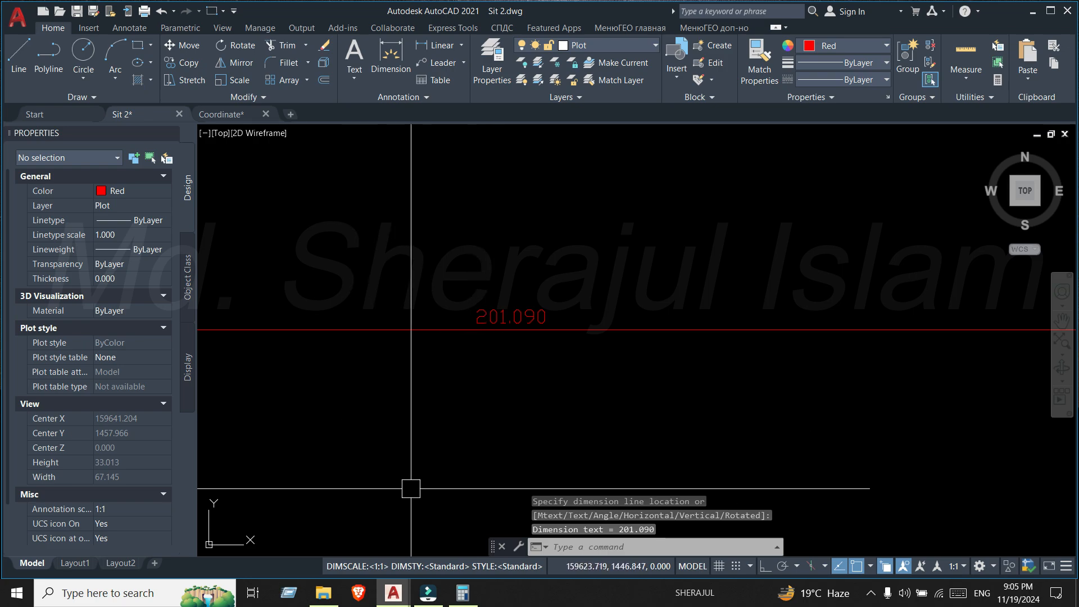
# - Switch to Calculator in Standard mode and enter the scale bar's dimensioned length, 201.09
pyautogui.click(462, 592)
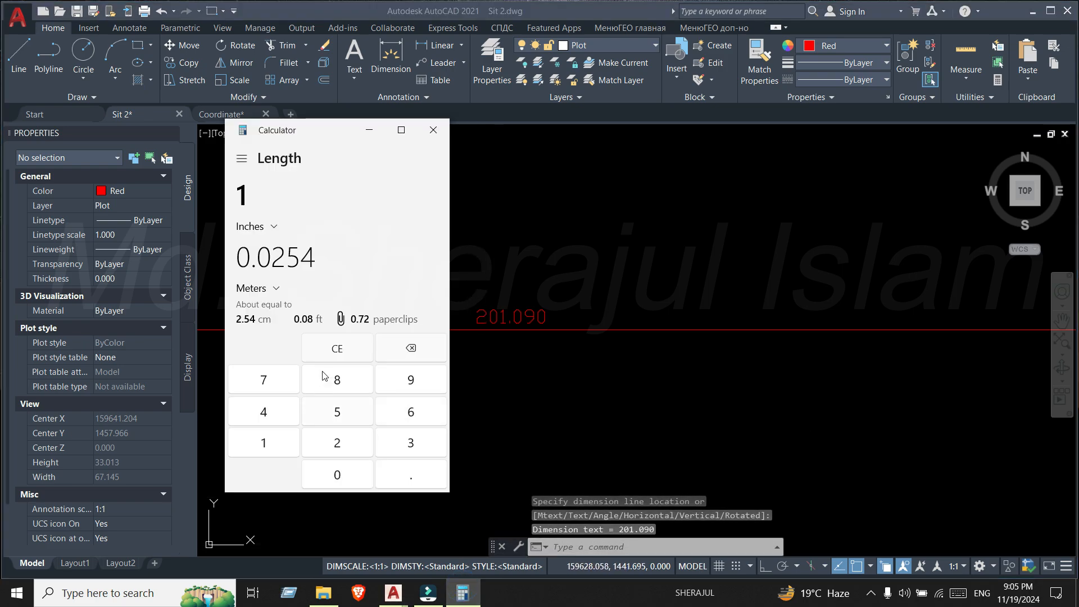
pyautogui.click(241, 159)
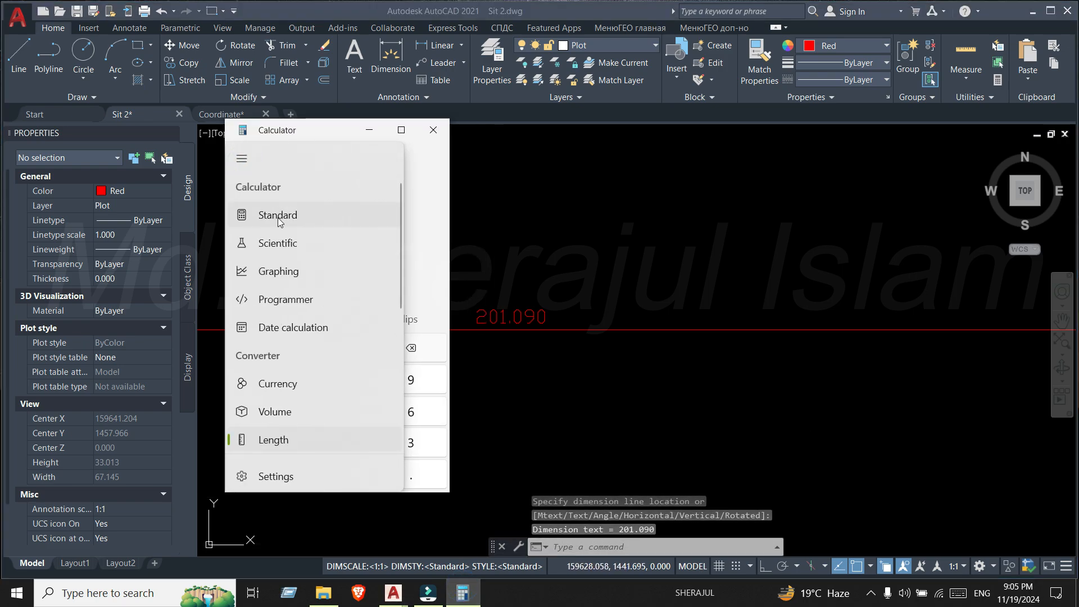
pyautogui.click(278, 217)
pyautogui.click(311, 431)
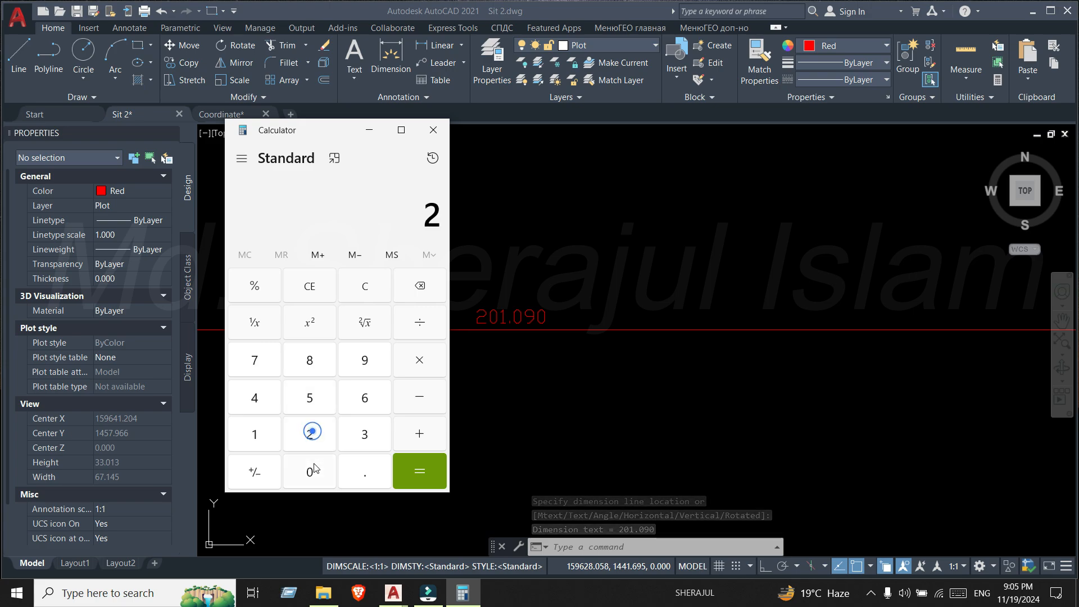
pyautogui.click(313, 469)
pyautogui.click(254, 434)
pyautogui.click(359, 472)
pyautogui.click(311, 472)
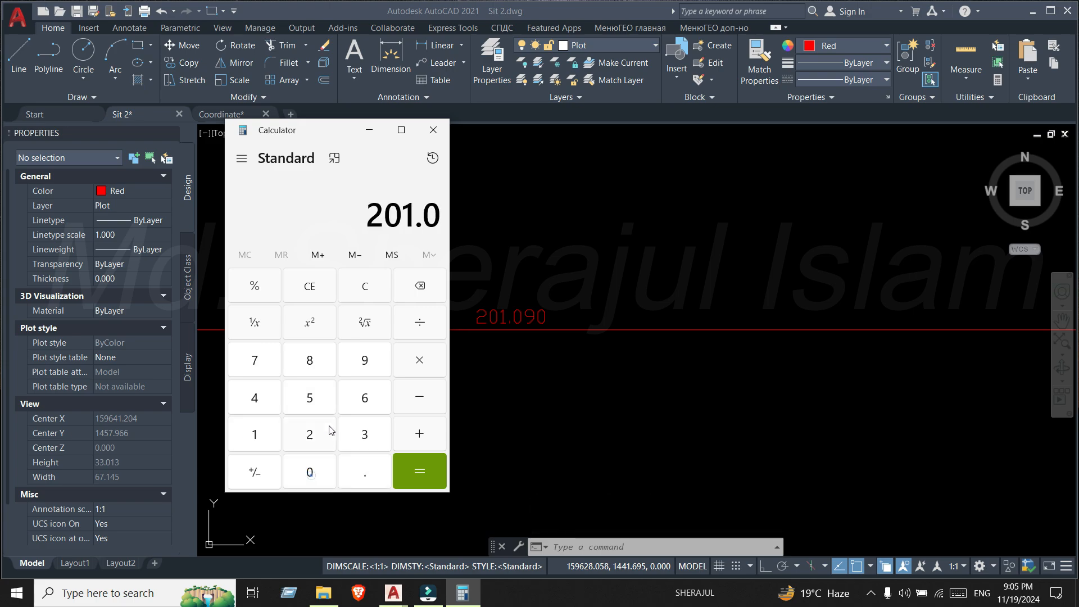
pyautogui.click(363, 360)
# - Multiply the entered length by 3.281 to convert it from meters to feet, and close Calculator
pyautogui.click(419, 360)
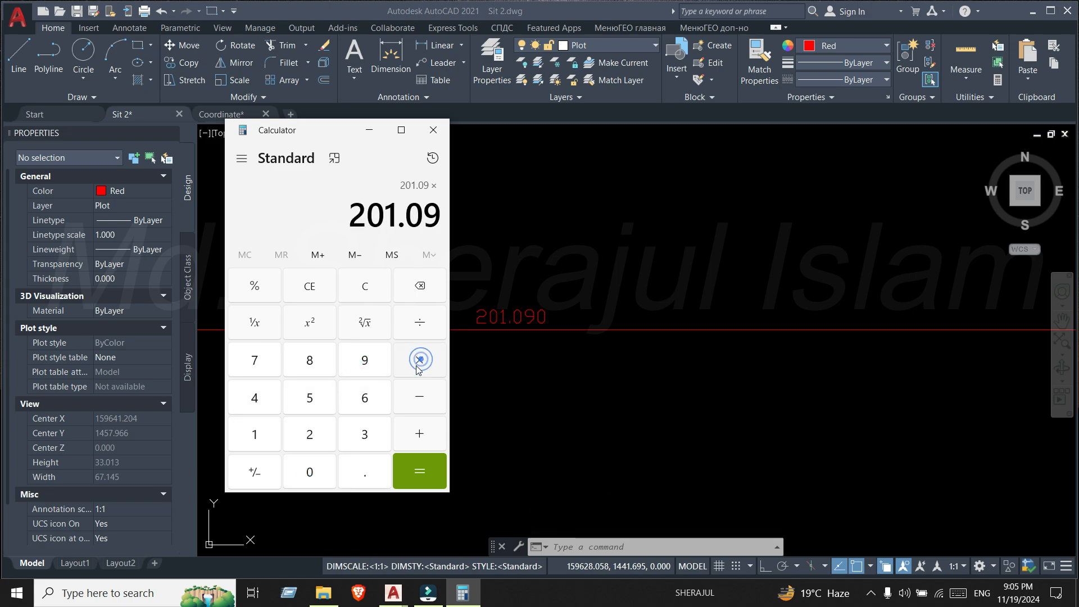
pyautogui.click(364, 434)
pyautogui.click(363, 469)
pyautogui.click(311, 432)
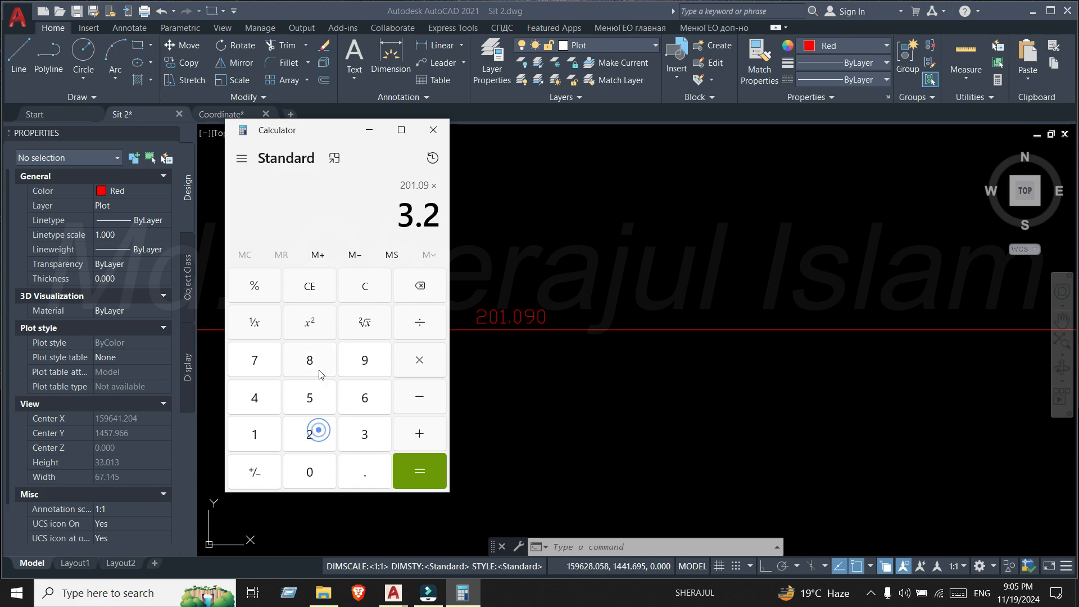
pyautogui.click(315, 360)
pyautogui.click(254, 434)
pyautogui.click(422, 469)
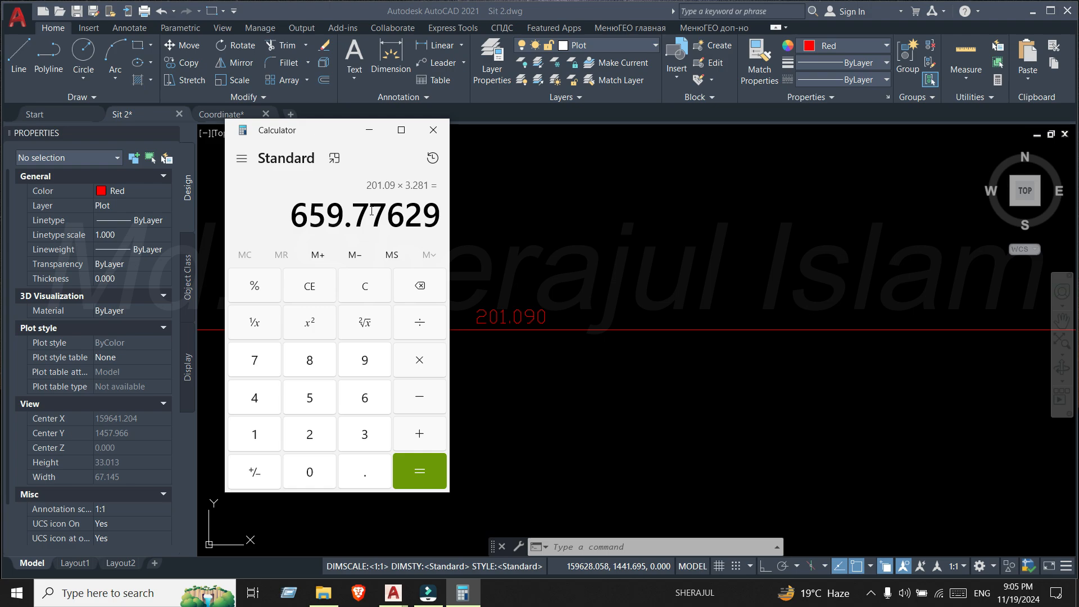
pyautogui.click(433, 130)
pyautogui.scroll(-3, 577, 313)
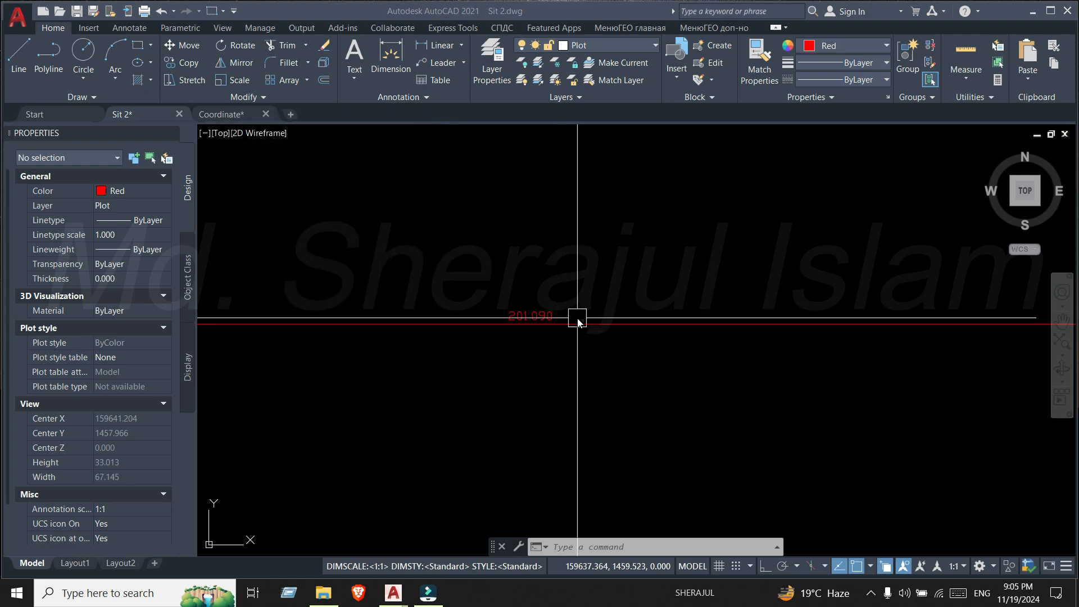
pyautogui.scroll(-5, 527, 328)
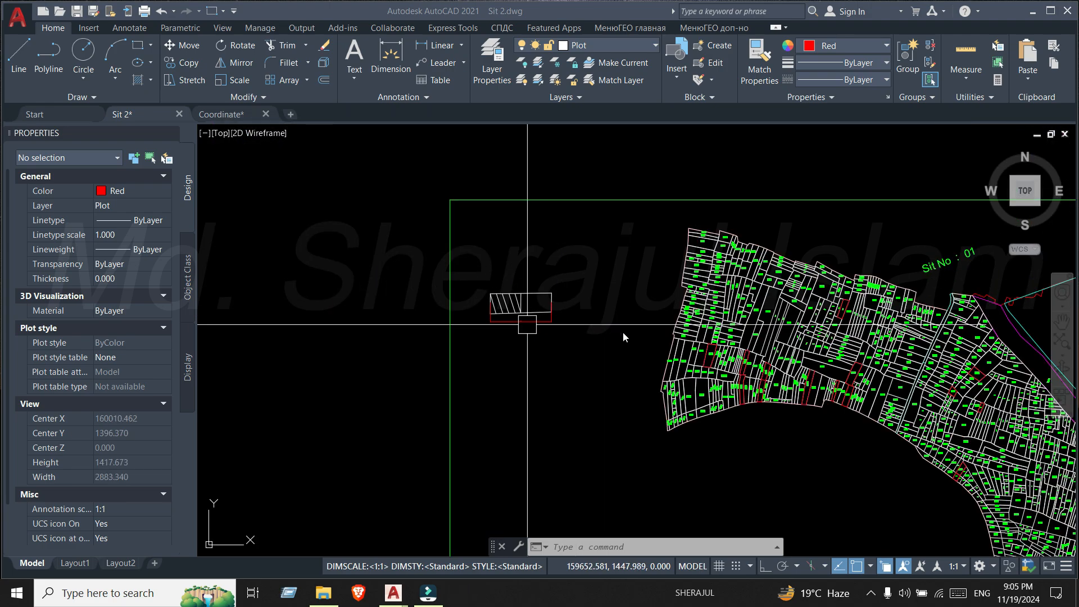
pyautogui.moveTo(599, 345); pyautogui.dragTo(387, 298, button='middle')
pyautogui.scroll(-4, 404, 286)
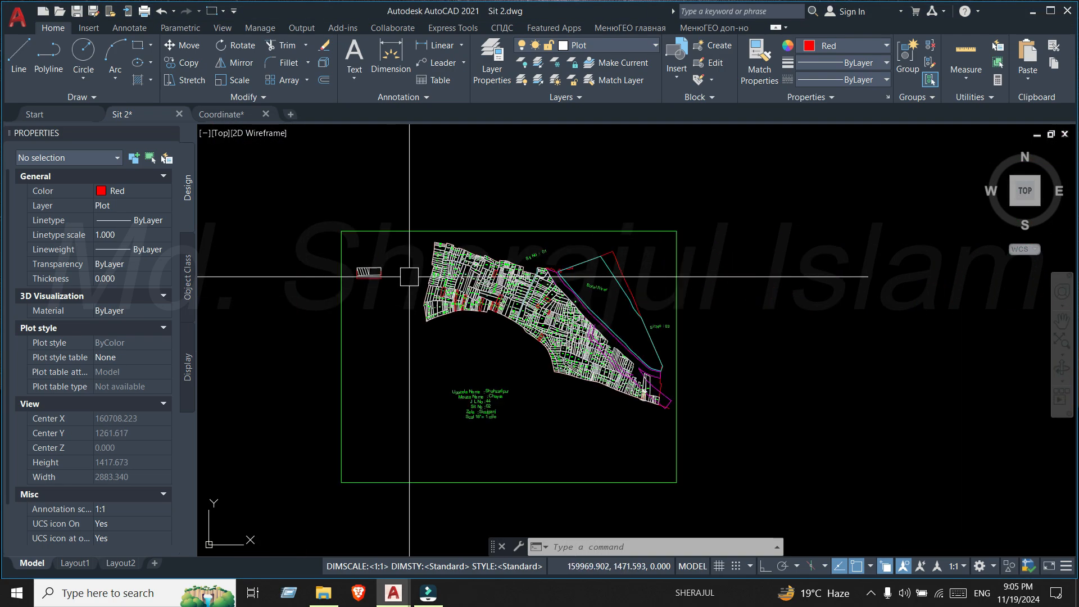